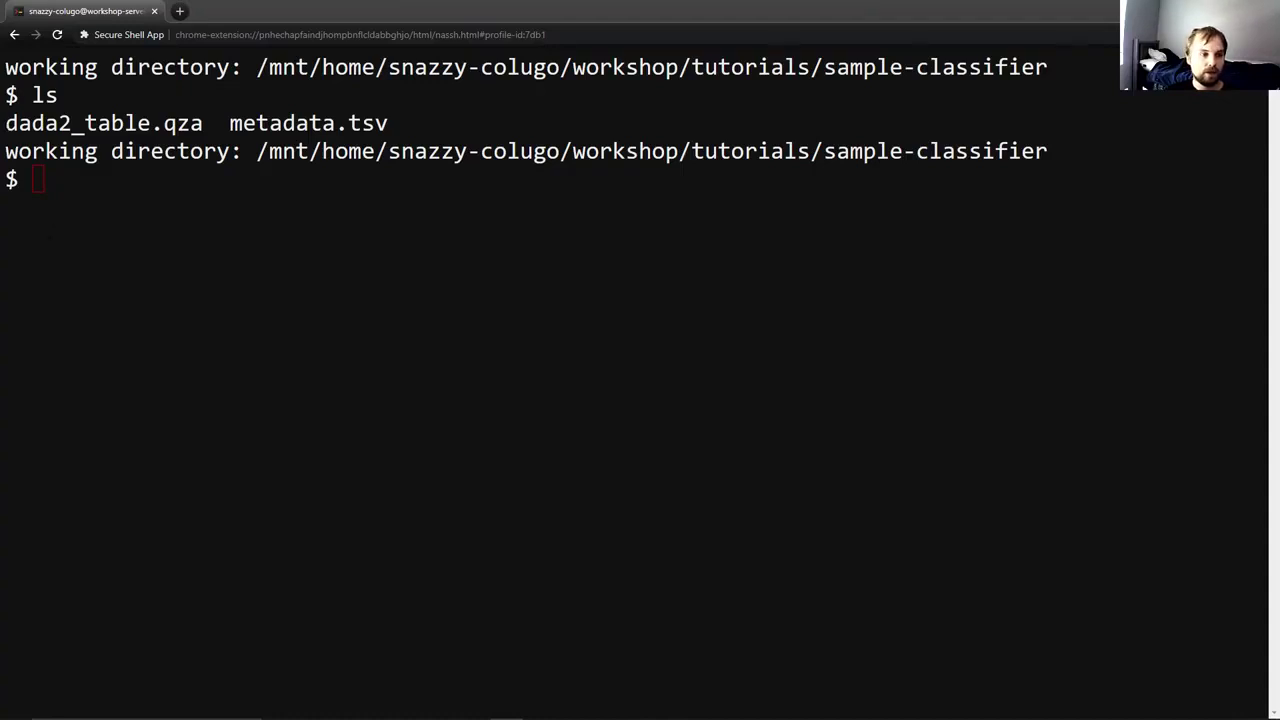
# Check that the ls listing shows dada2_table.qza and metadata.tsv, then bring up the QIIME 2 Parkinson's Mouse tutorial.
pyautogui.moveTo(6, 123); pyautogui.dragTo(388, 123)
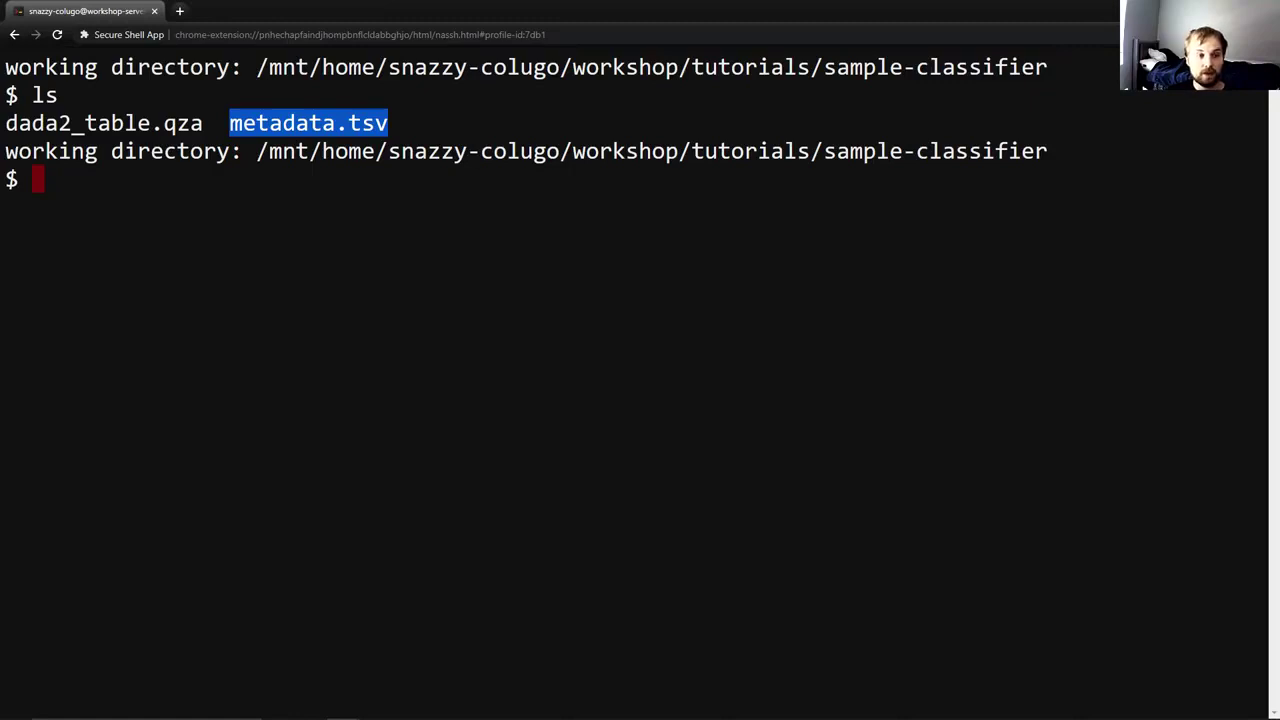
pyautogui.click(32, 221)
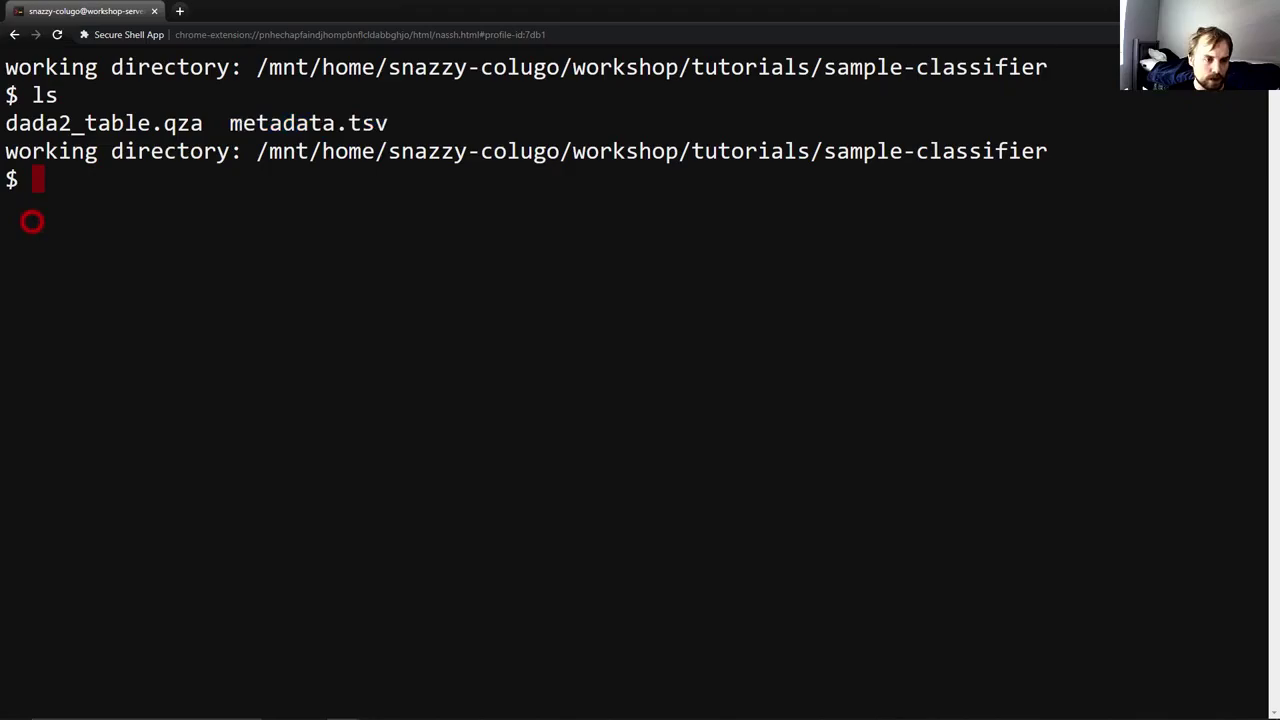
pyautogui.hotkey('alt', 'Tab')
pyautogui.hotkey('alt', 'Tab')
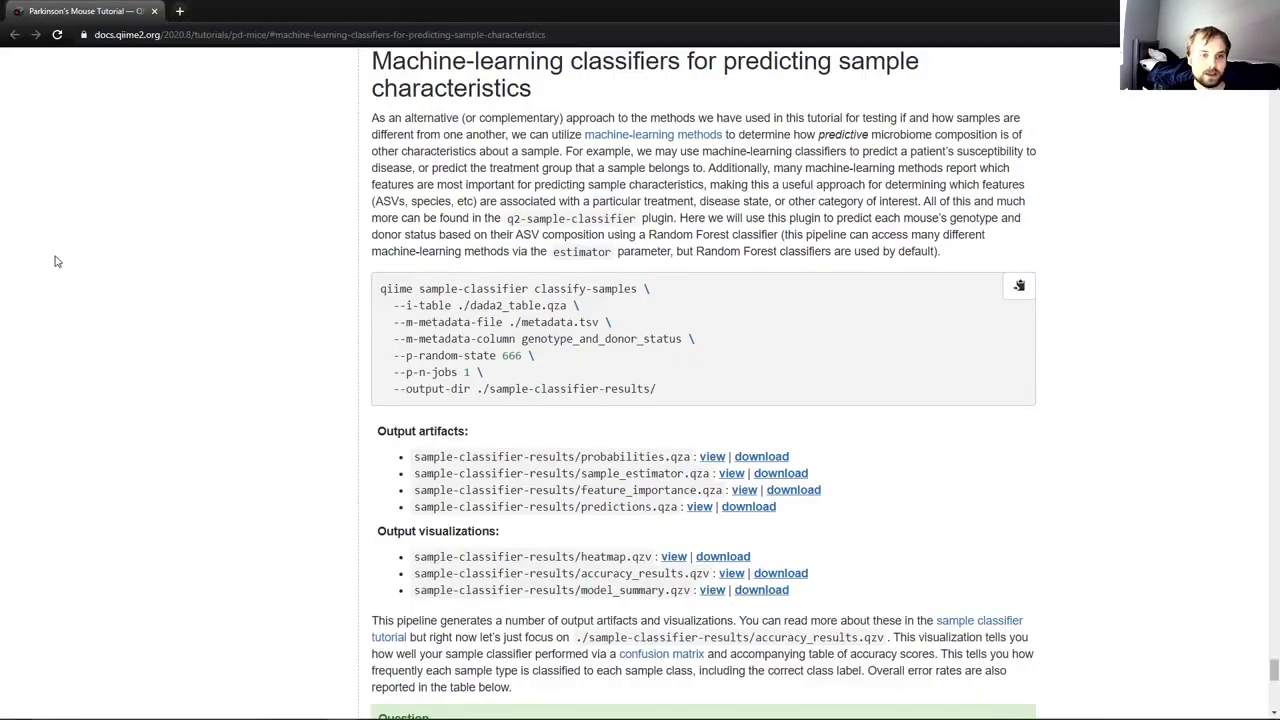
# Read the machine-learning classifiers intro, marking the heading, Random Forest classifier and estimator parameter note.
pyautogui.click(371, 62)
pyautogui.moveTo(371, 62); pyautogui.dragTo(624, 112)
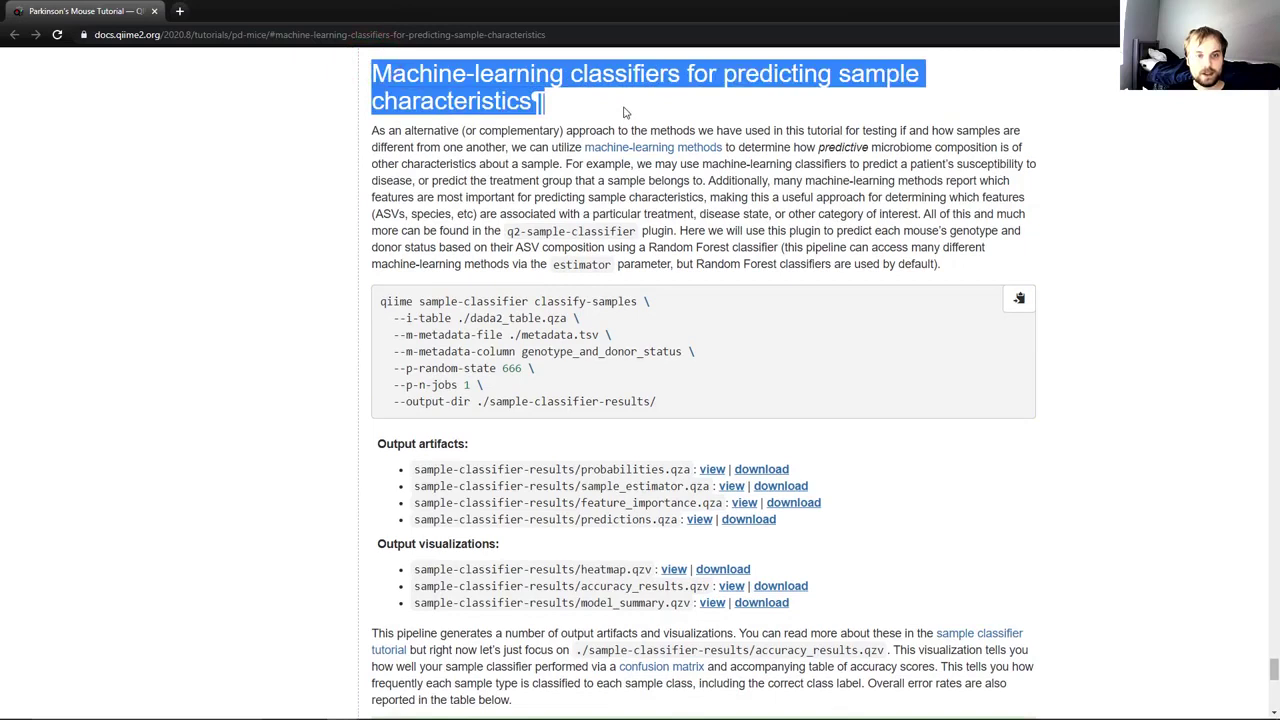
pyautogui.click(625, 111)
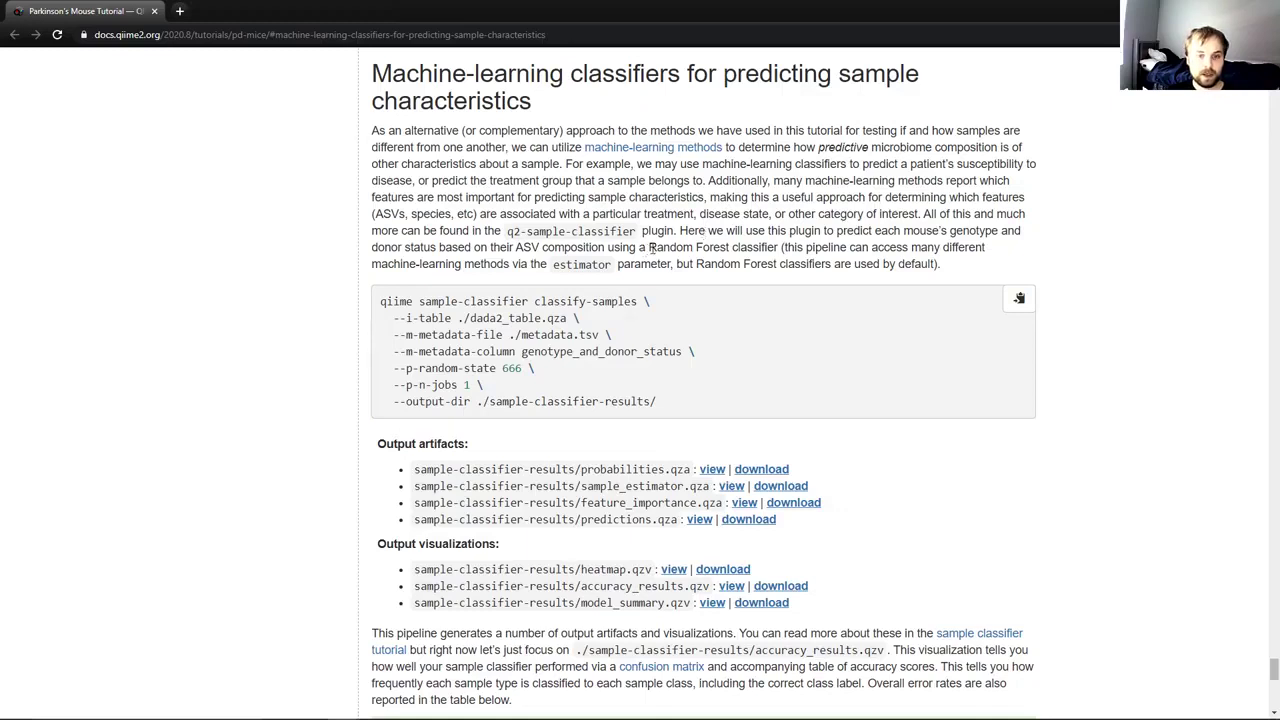
pyautogui.moveTo(648, 247); pyautogui.dragTo(778, 247)
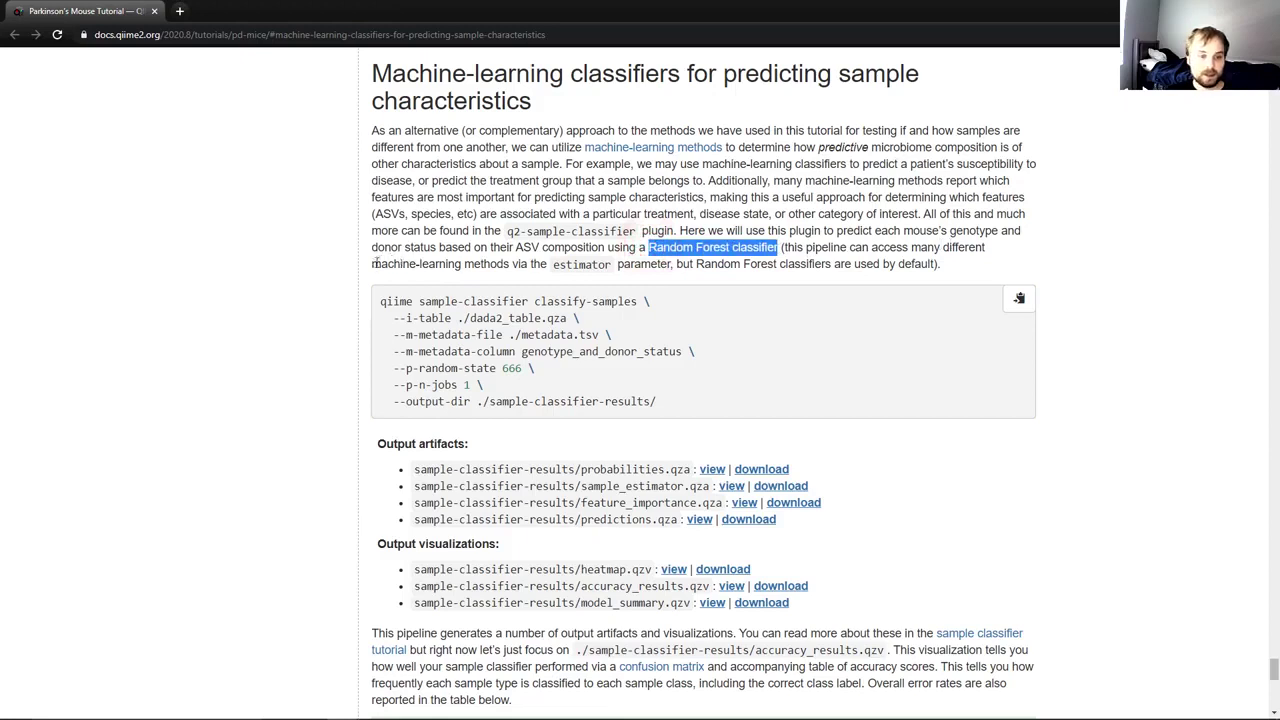
pyautogui.moveTo(548, 264); pyautogui.dragTo(943, 266)
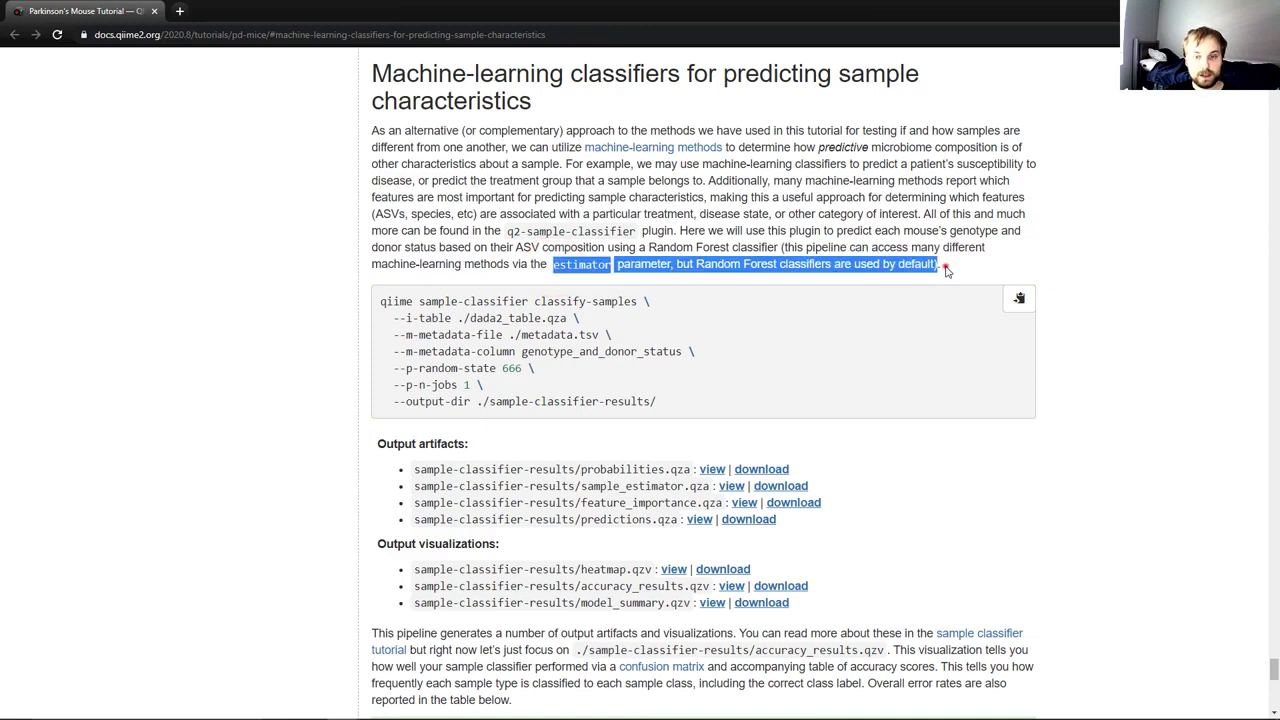
pyautogui.click(943, 266)
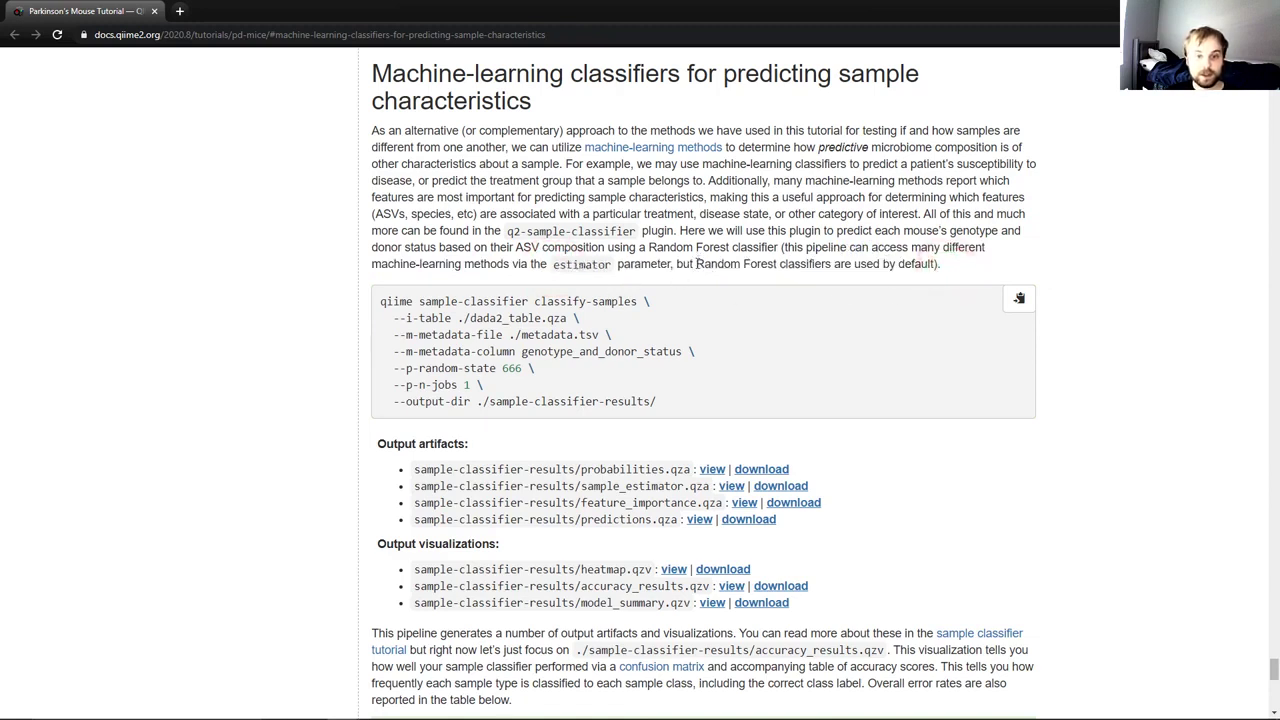
pyautogui.click(696, 263)
pyautogui.moveTo(696, 263); pyautogui.dragTo(831, 265)
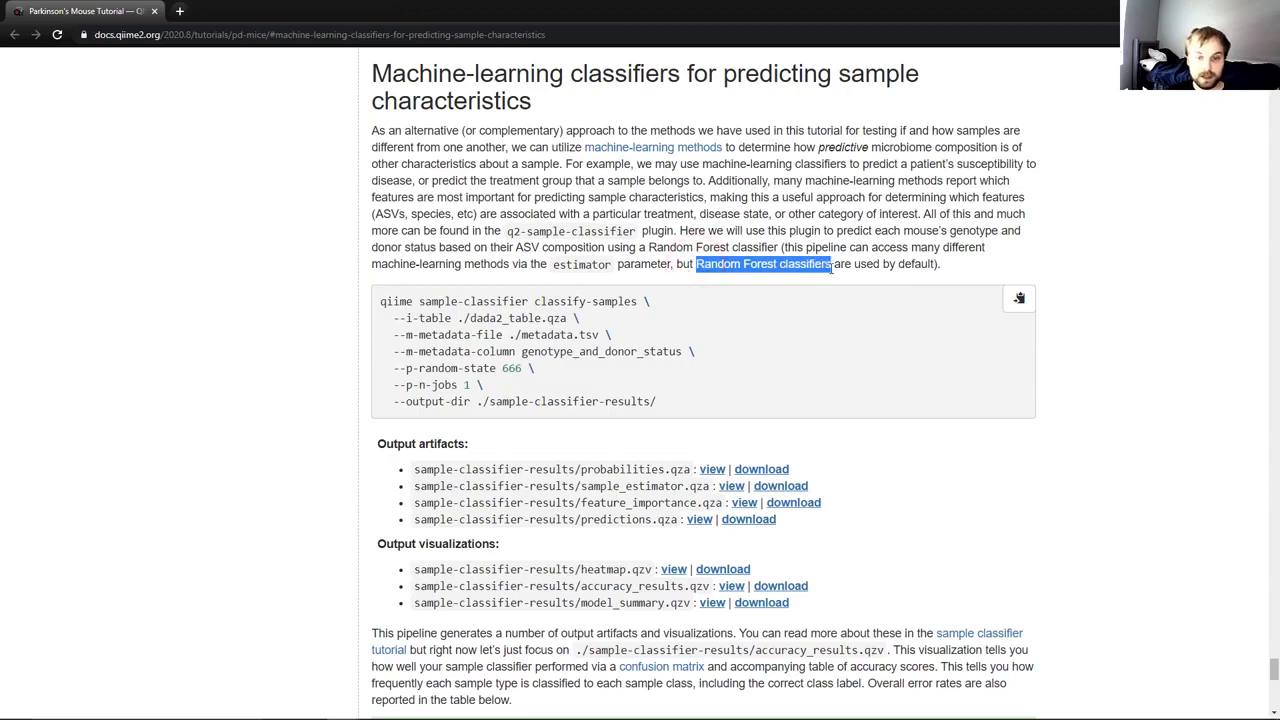
pyautogui.click(831, 265)
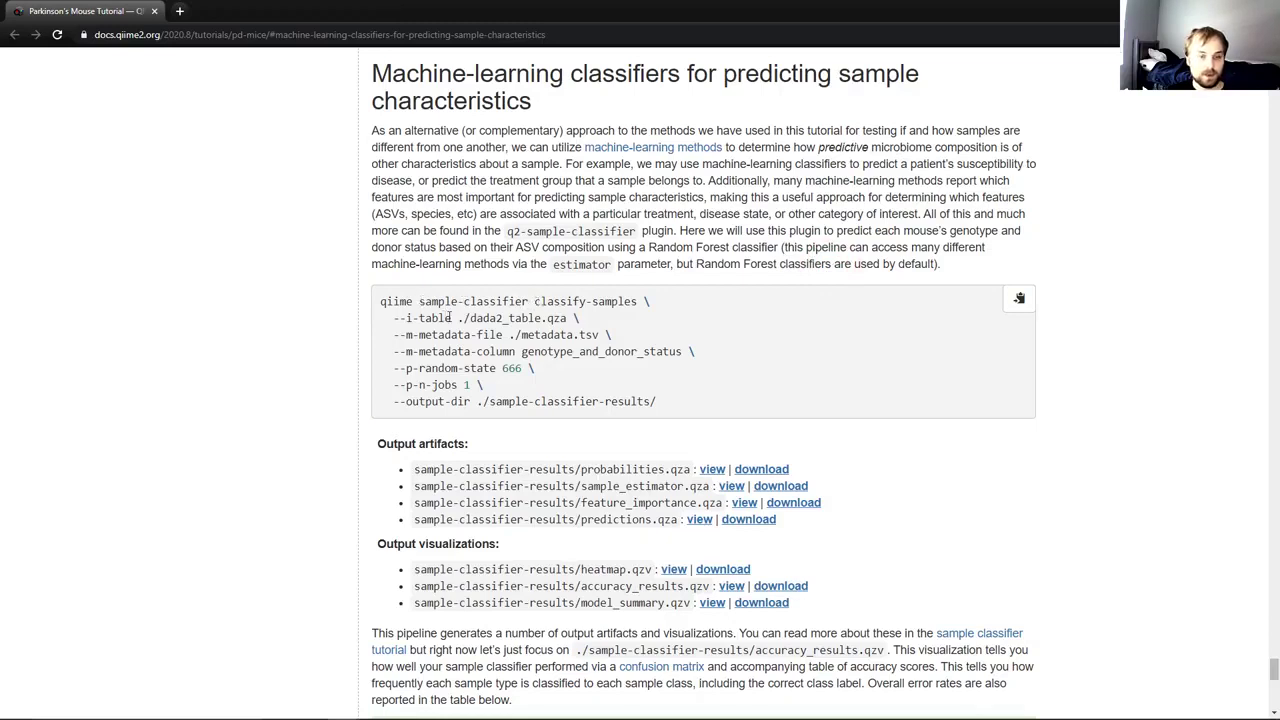
# Review ./dada2_table.qza, genotype_and_donor_status and ./sample-classifier-results/, then copy the classify-samples command.
pyautogui.click(459, 318)
pyautogui.moveTo(459, 318); pyautogui.dragTo(597, 336)
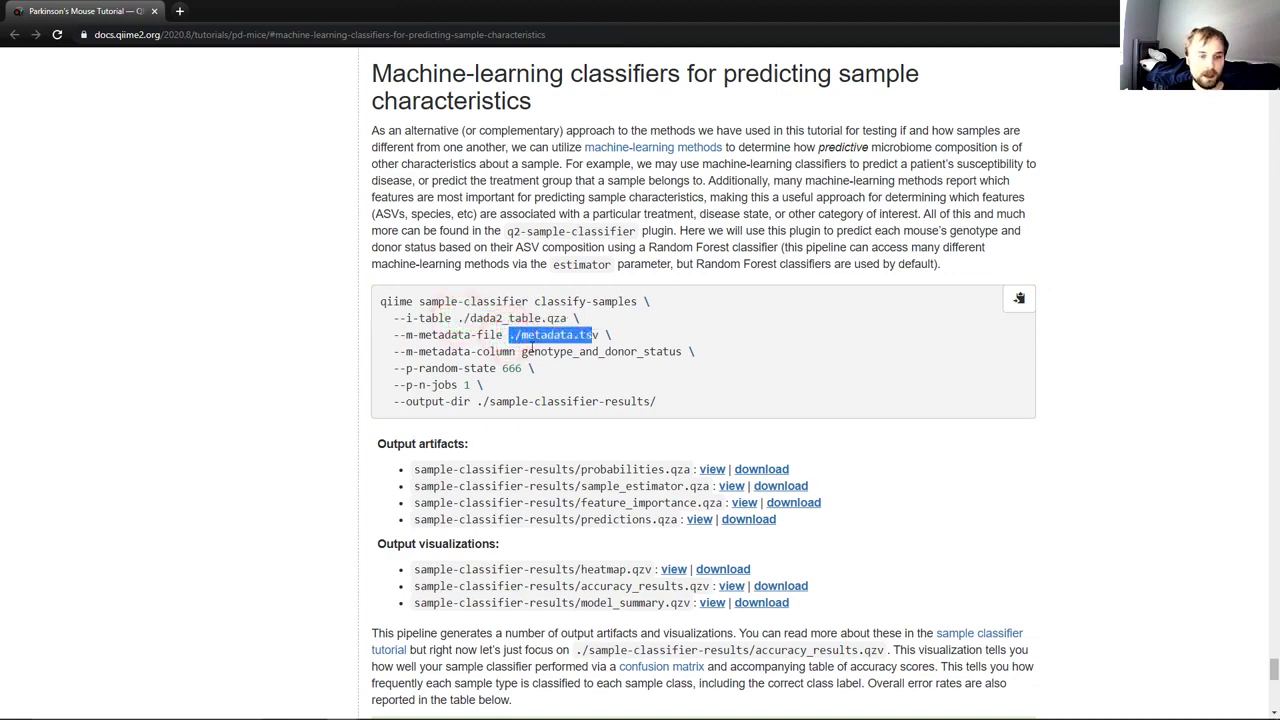
pyautogui.click(520, 352)
pyautogui.moveTo(520, 352); pyautogui.dragTo(683, 351)
pyautogui.click(683, 351)
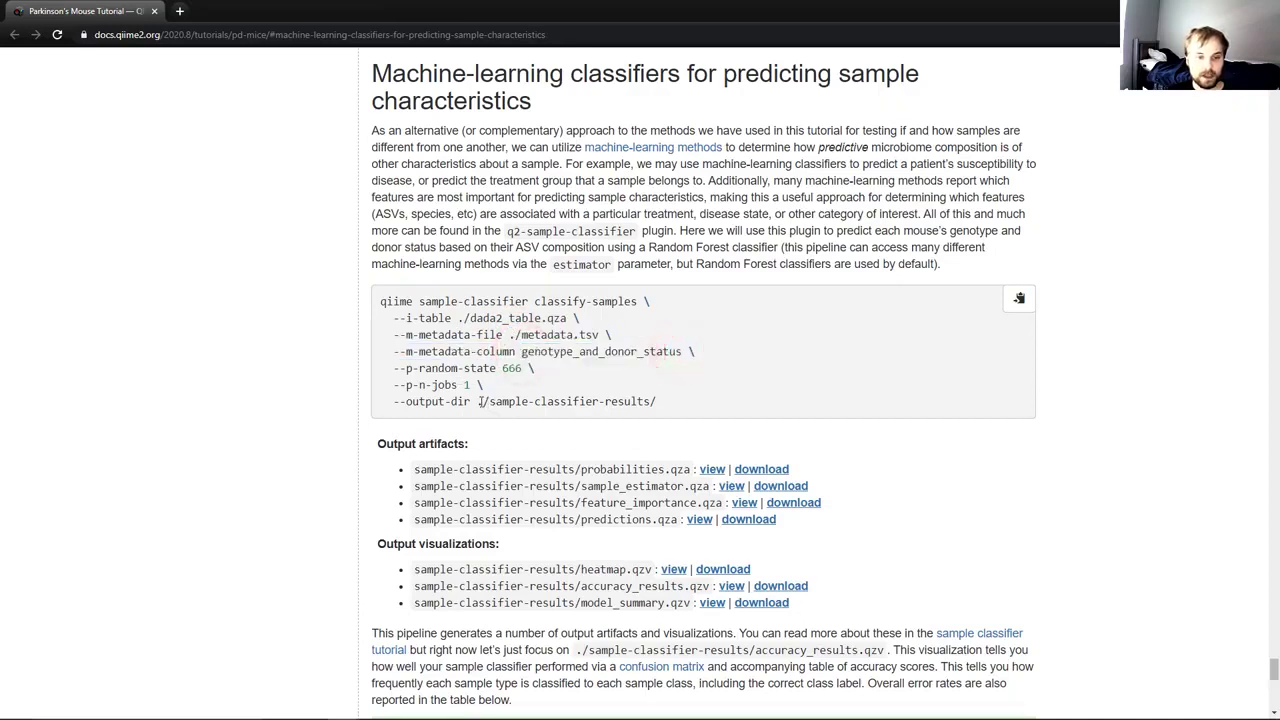
pyautogui.moveTo(478, 401); pyautogui.dragTo(660, 415)
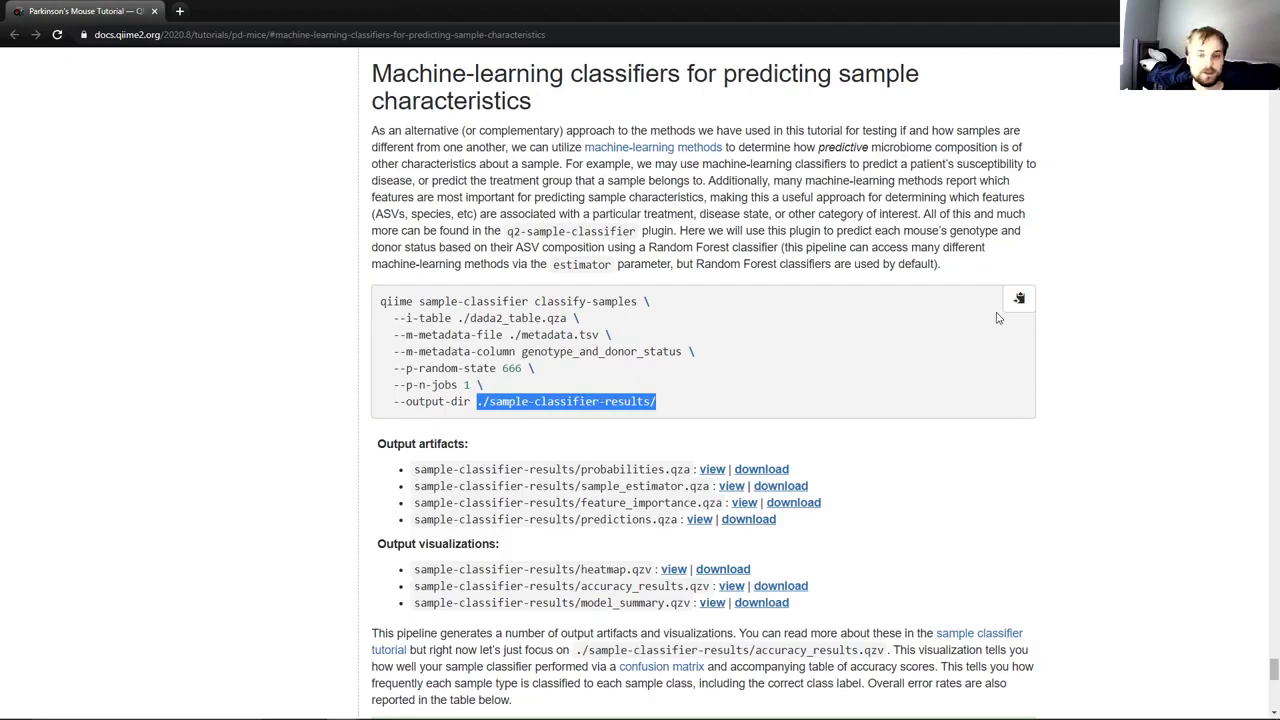
pyautogui.click(1019, 300)
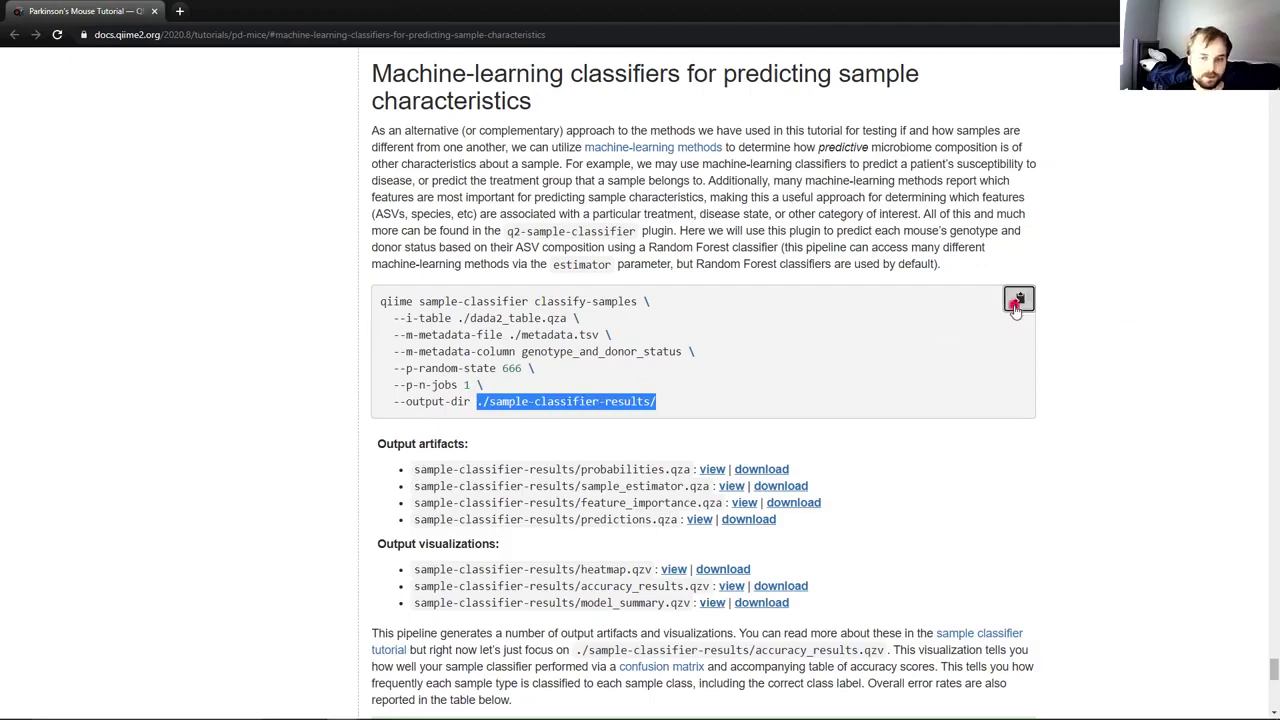
# Paste and run the classify-samples command in the terminal.
pyautogui.hotkey('alt', 'Tab')
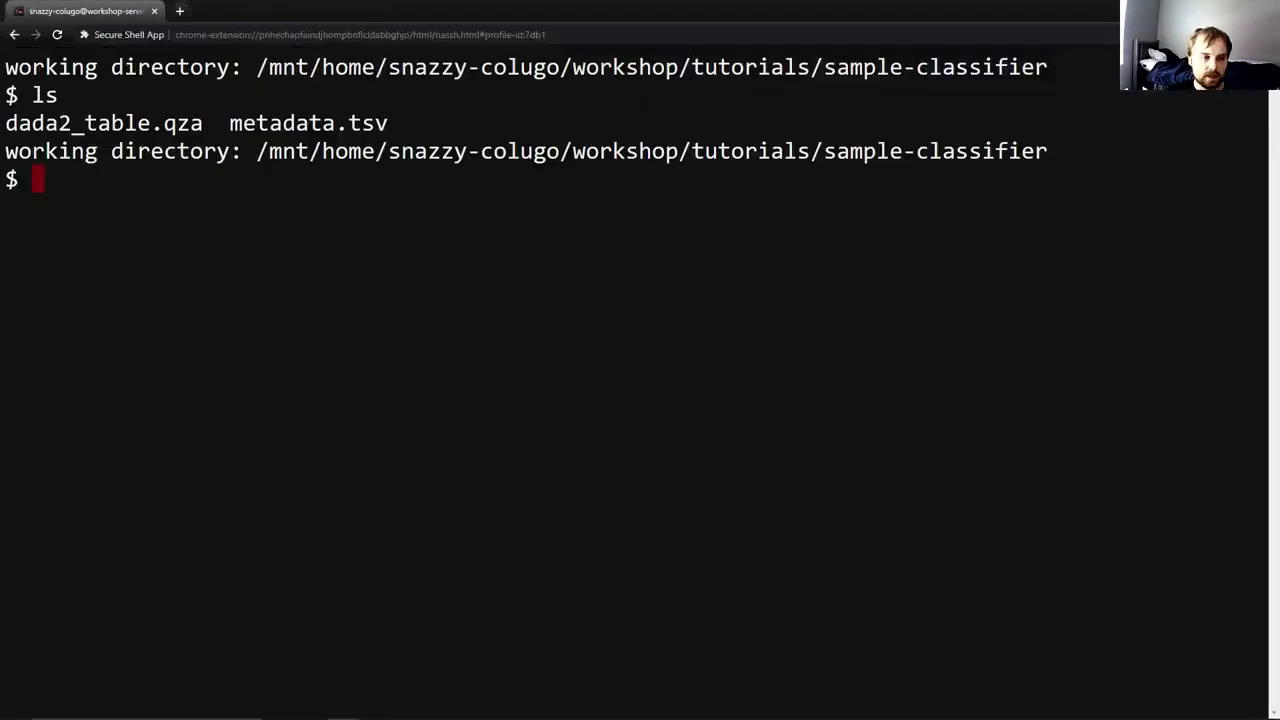
pyautogui.hotkey('ctrl', 'shift', 'v')
pyautogui.press('Return')
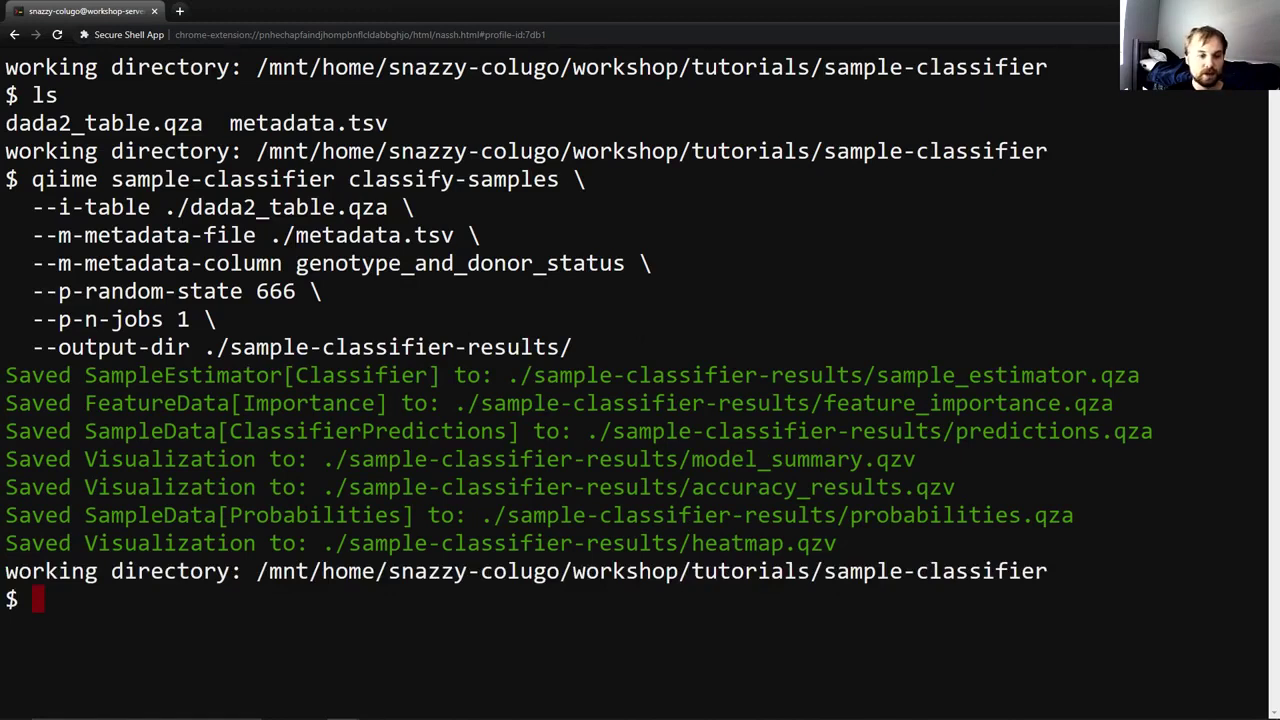
# List the directory to spot sample-classifier-results, then list the seven output files inside it.
pyautogui.write('ls')
pyautogui.press('Return')
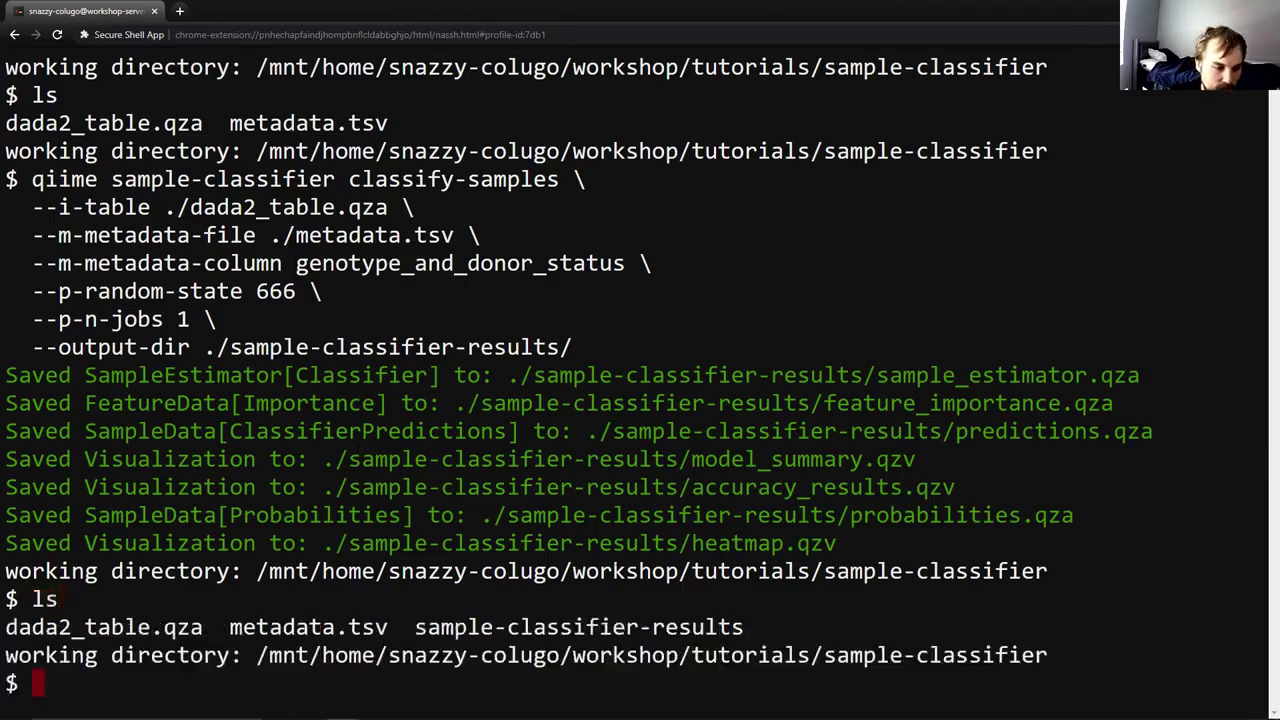
pyautogui.moveTo(418, 627); pyautogui.dragTo(744, 627)
pyautogui.click(571, 660)
pyautogui.write('ls ')
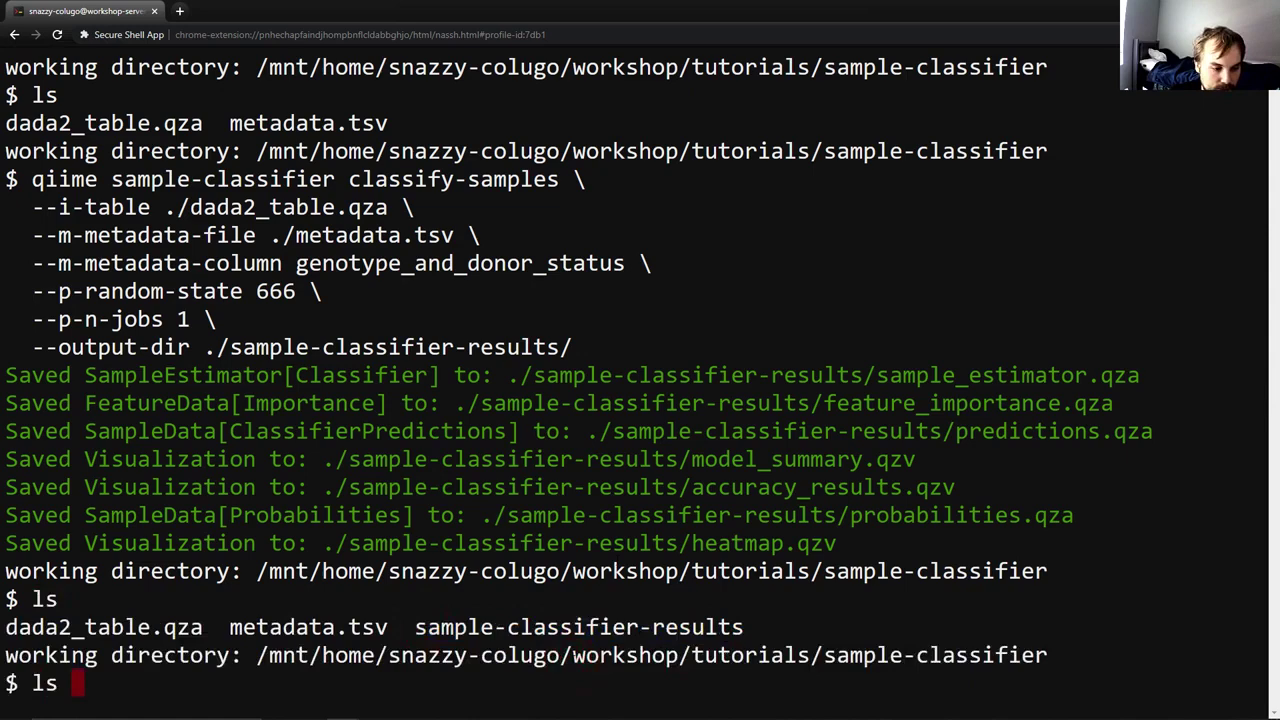
pyautogui.write('./sam')
pyautogui.press('Tab')
pyautogui.press('Return')
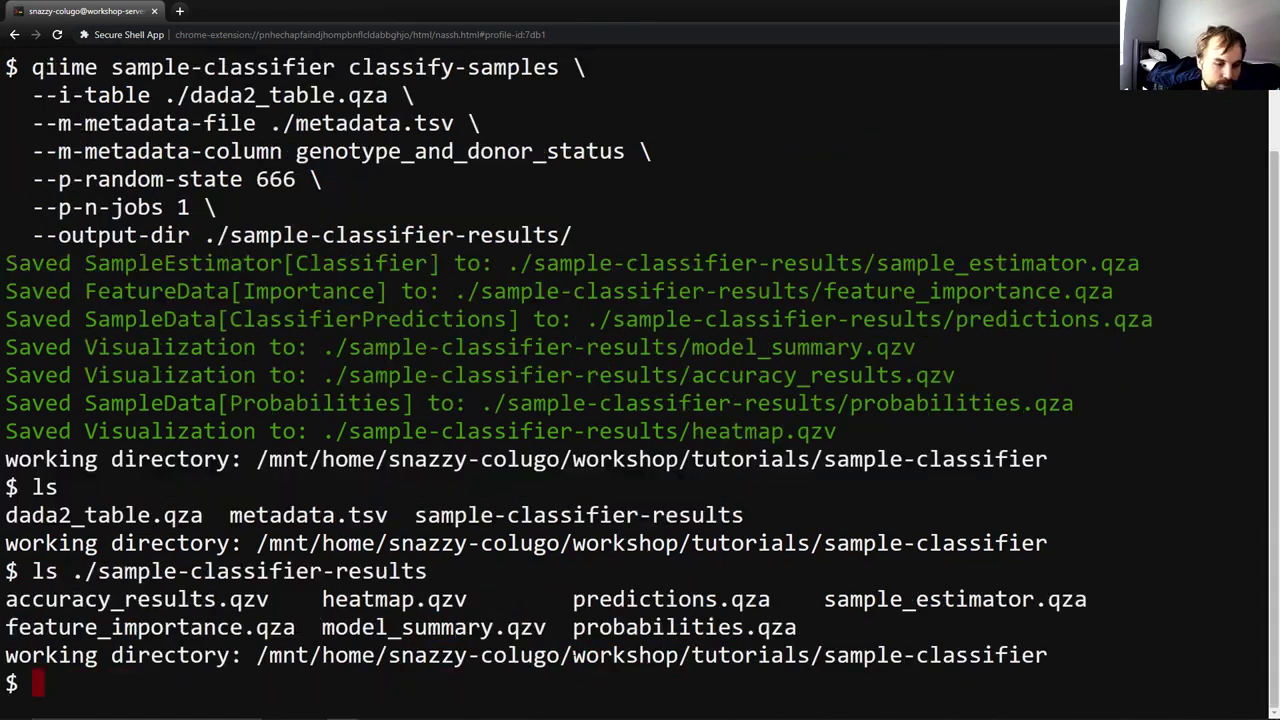
pyautogui.hotkey('alt', 'Tab')
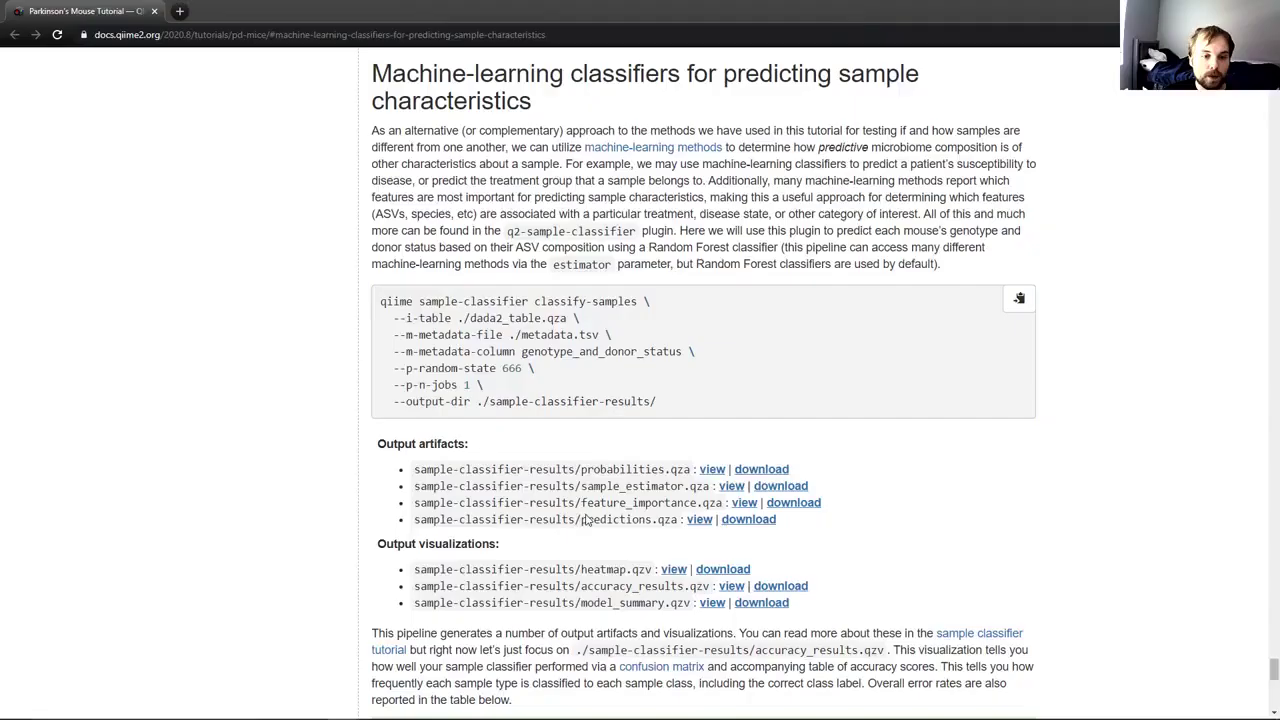
pyautogui.scroll(-2, 518, 522)
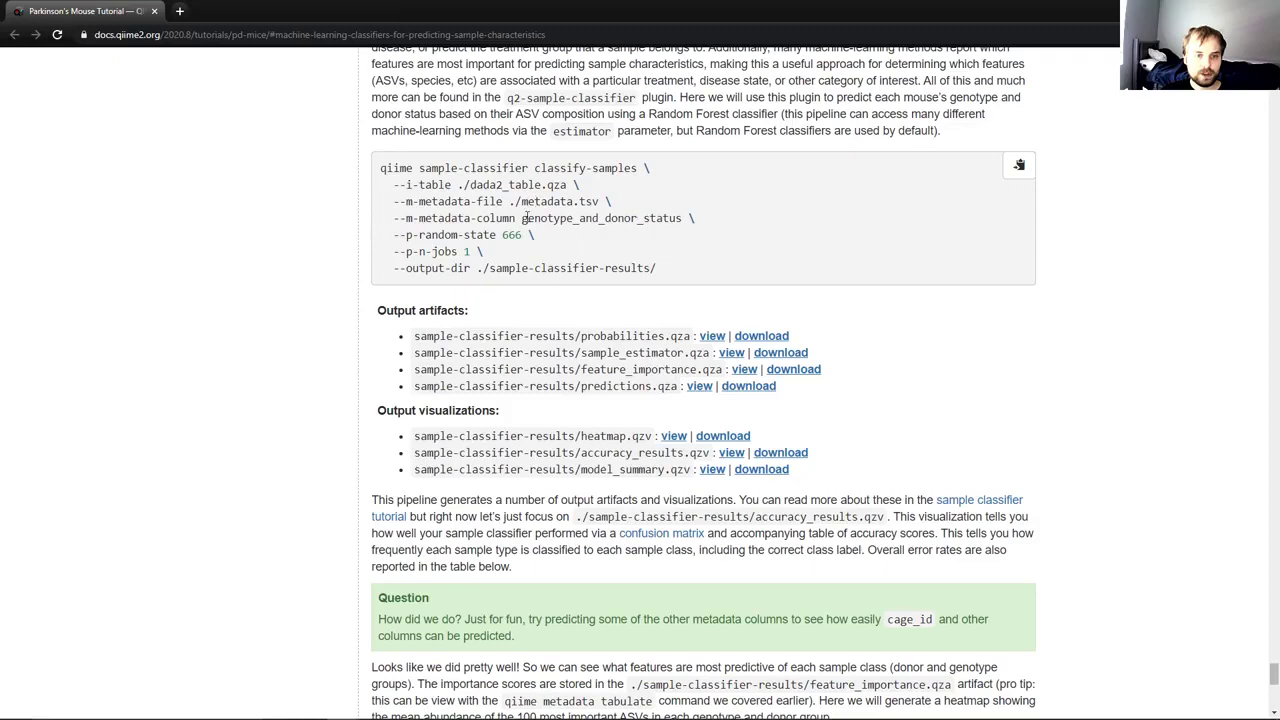
pyautogui.moveTo(522, 217); pyautogui.dragTo(680, 218)
pyautogui.click(667, 220)
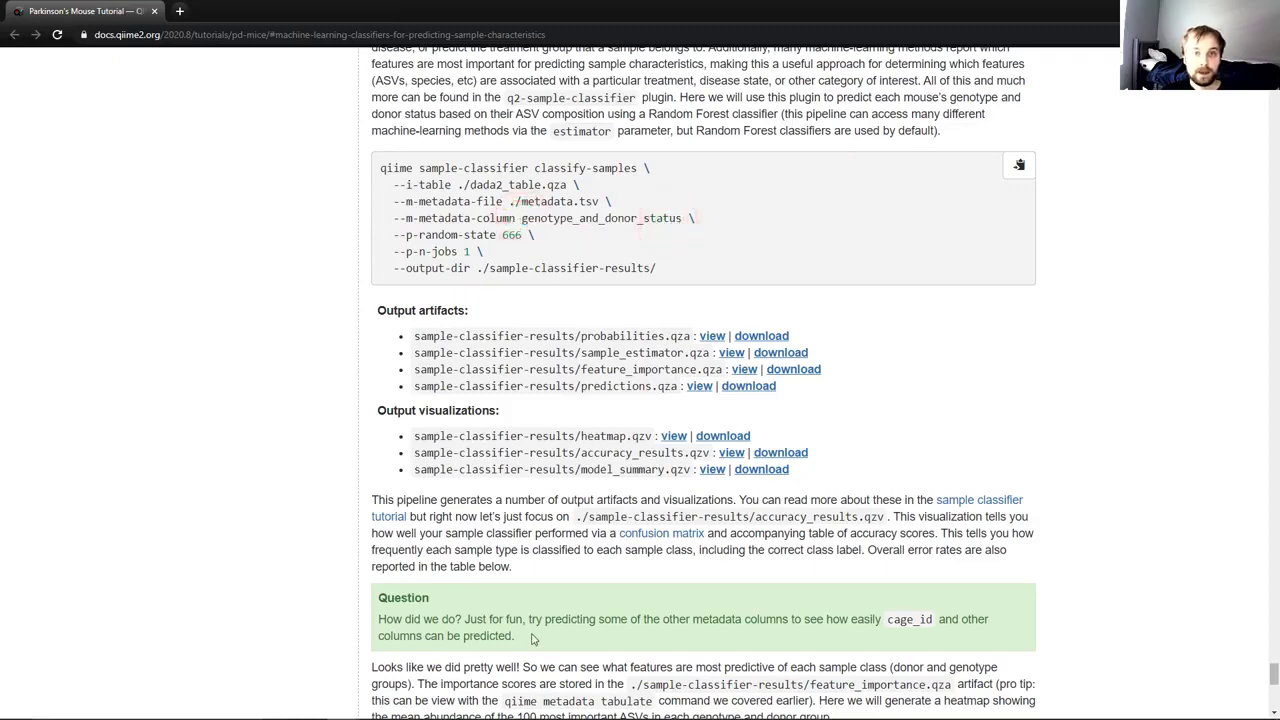
pyautogui.scroll(1, 533, 638)
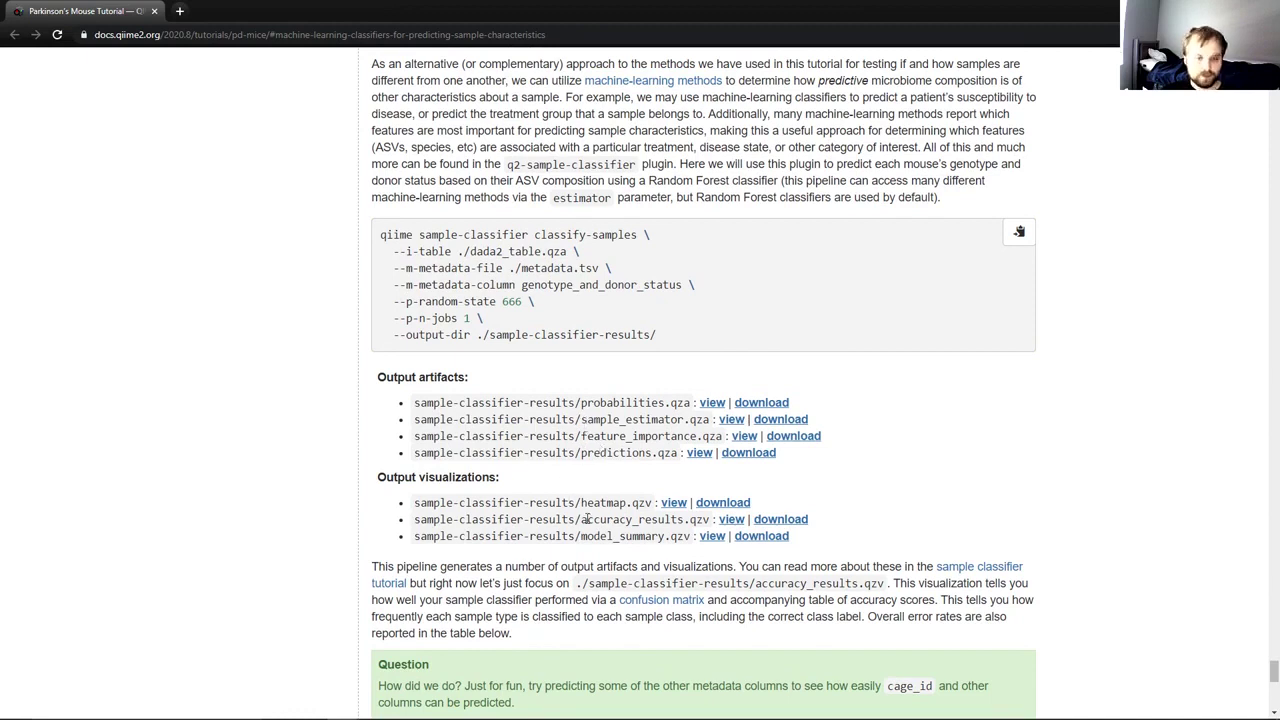
pyautogui.click(582, 519)
pyautogui.doubleClick(582, 519)
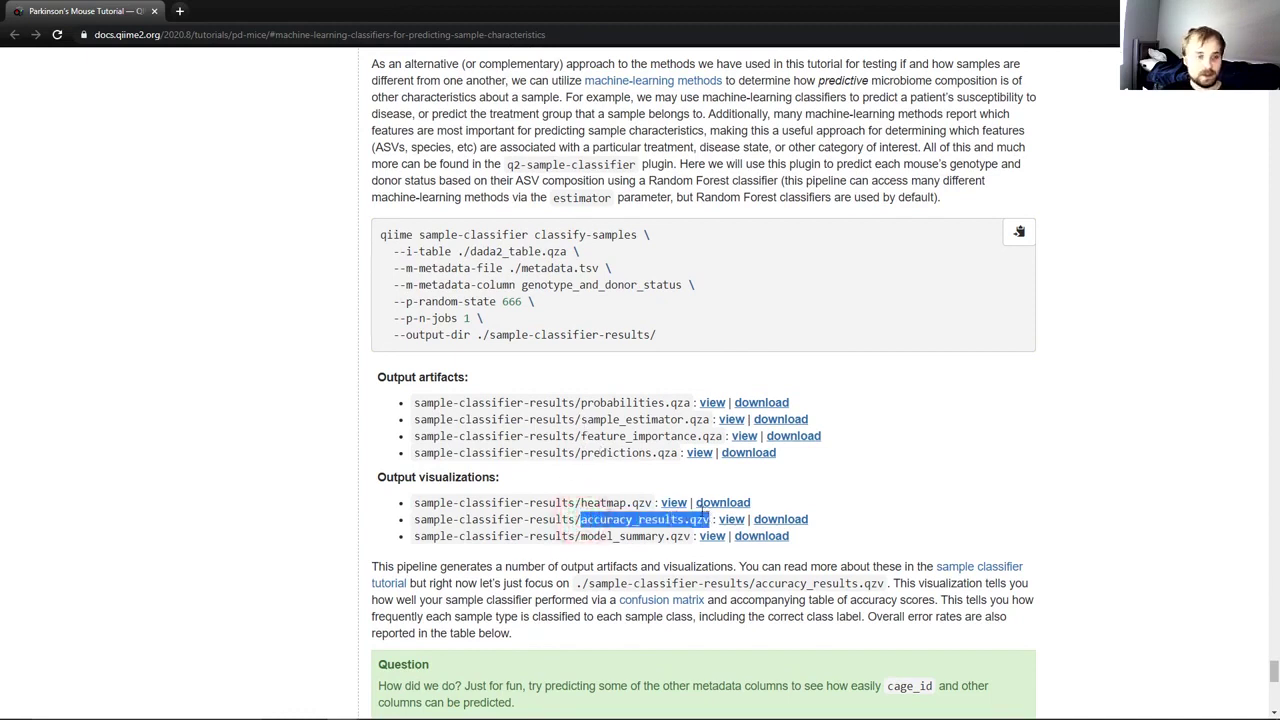
pyautogui.click(912, 446)
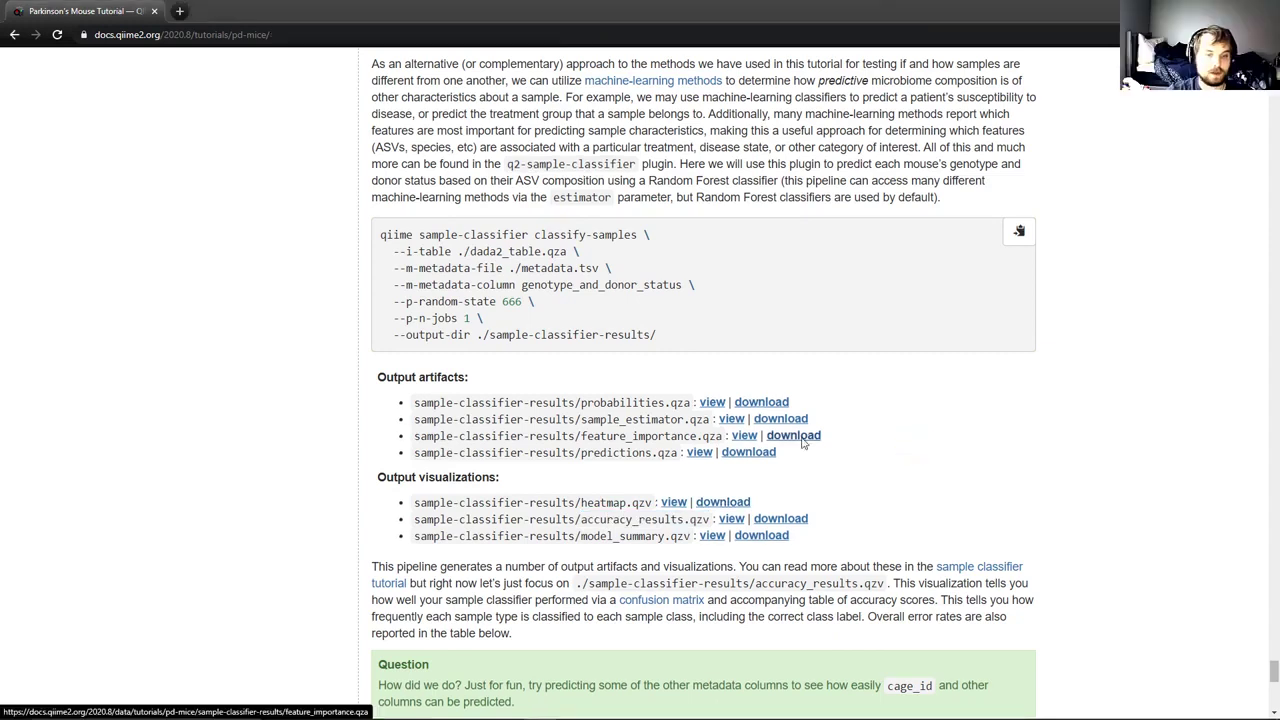
# Reload the server listing, open sample-classifier-results and copy the accuracy_results.qzv link address.
pyautogui.hotkey('alt', 'Tab')
pyautogui.hotkey('alt', 'Tab')
pyautogui.hotkey('alt', 'Tab')
pyautogui.hotkey('alt', 'Tab')
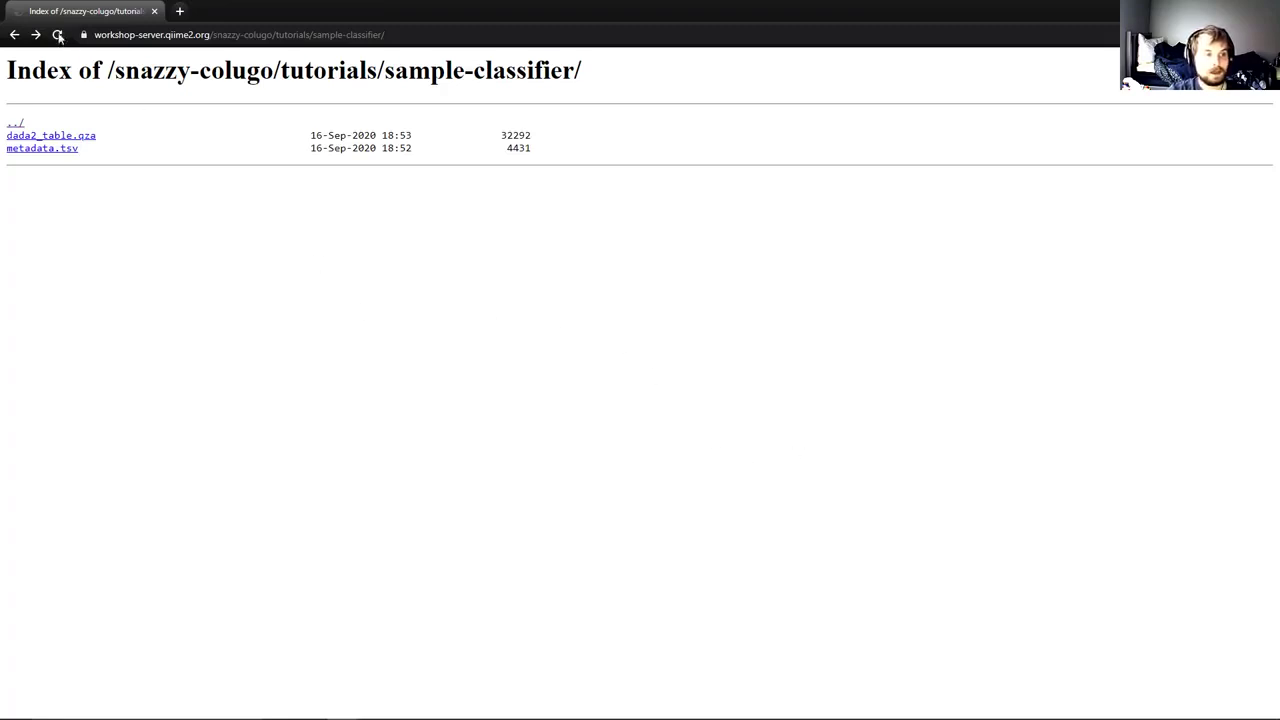
pyautogui.click(58, 35)
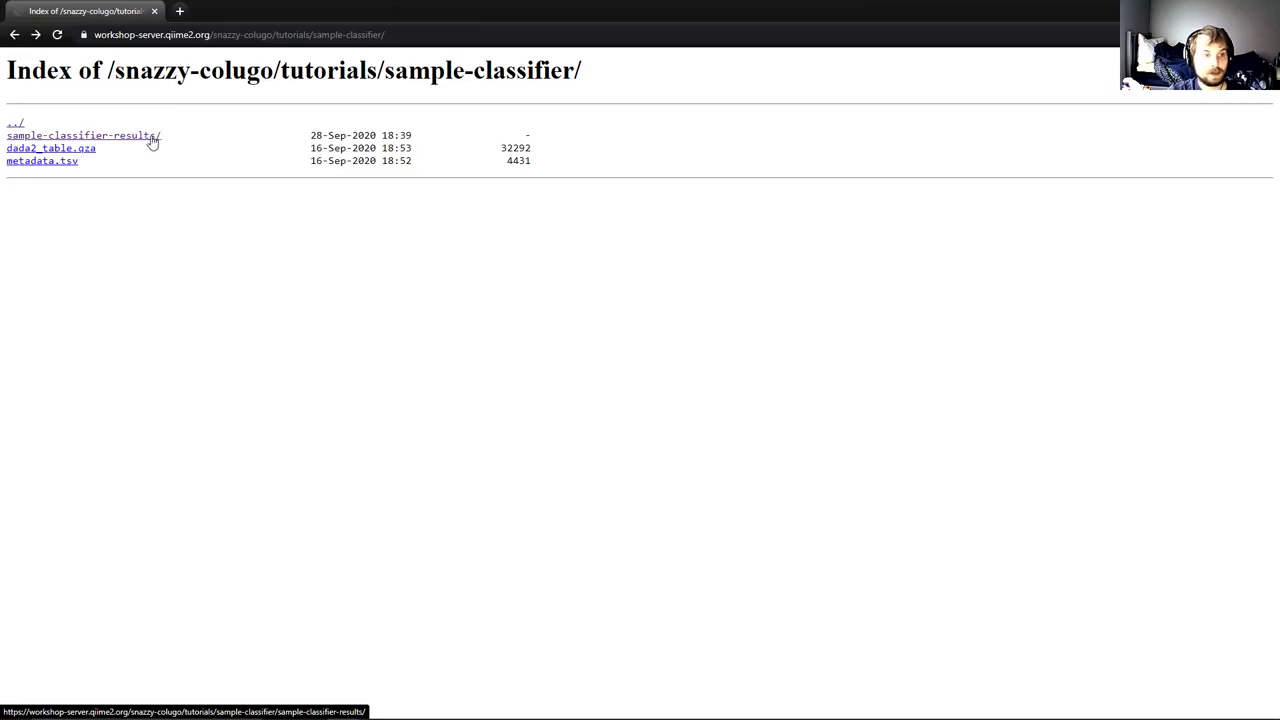
pyautogui.click(153, 138)
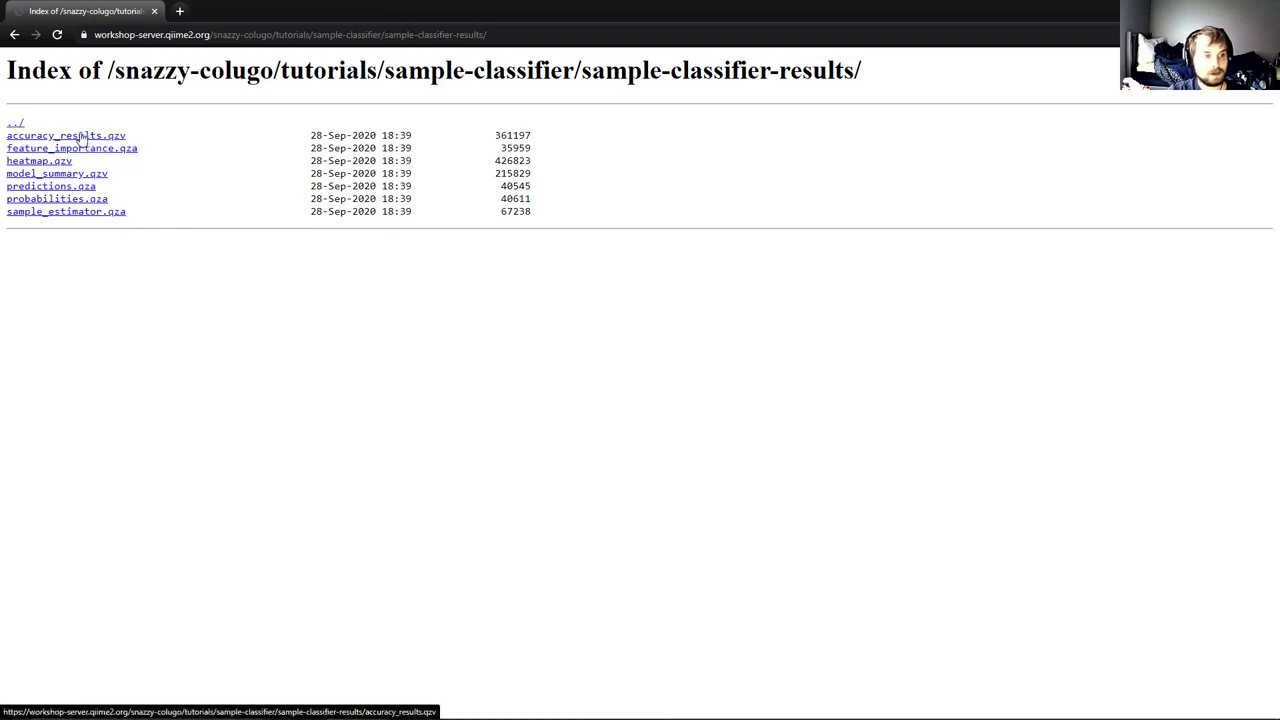
pyautogui.rightClick(82, 138)
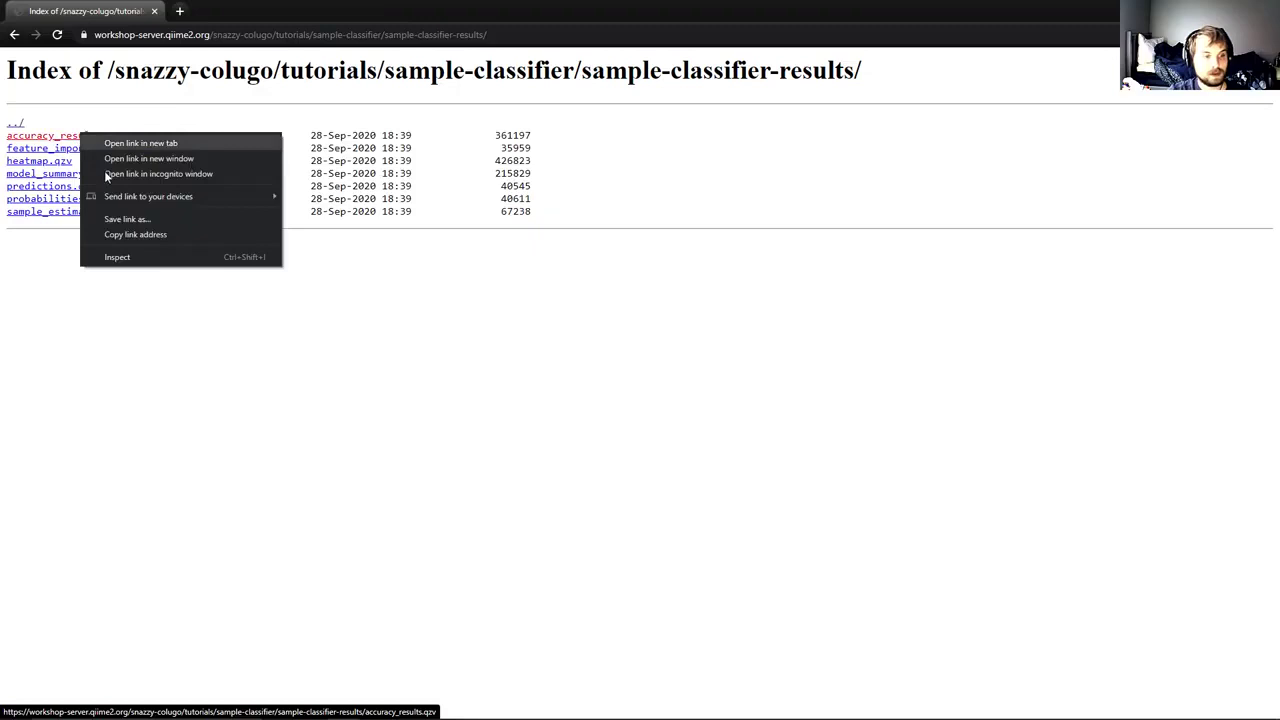
pyautogui.click(129, 232)
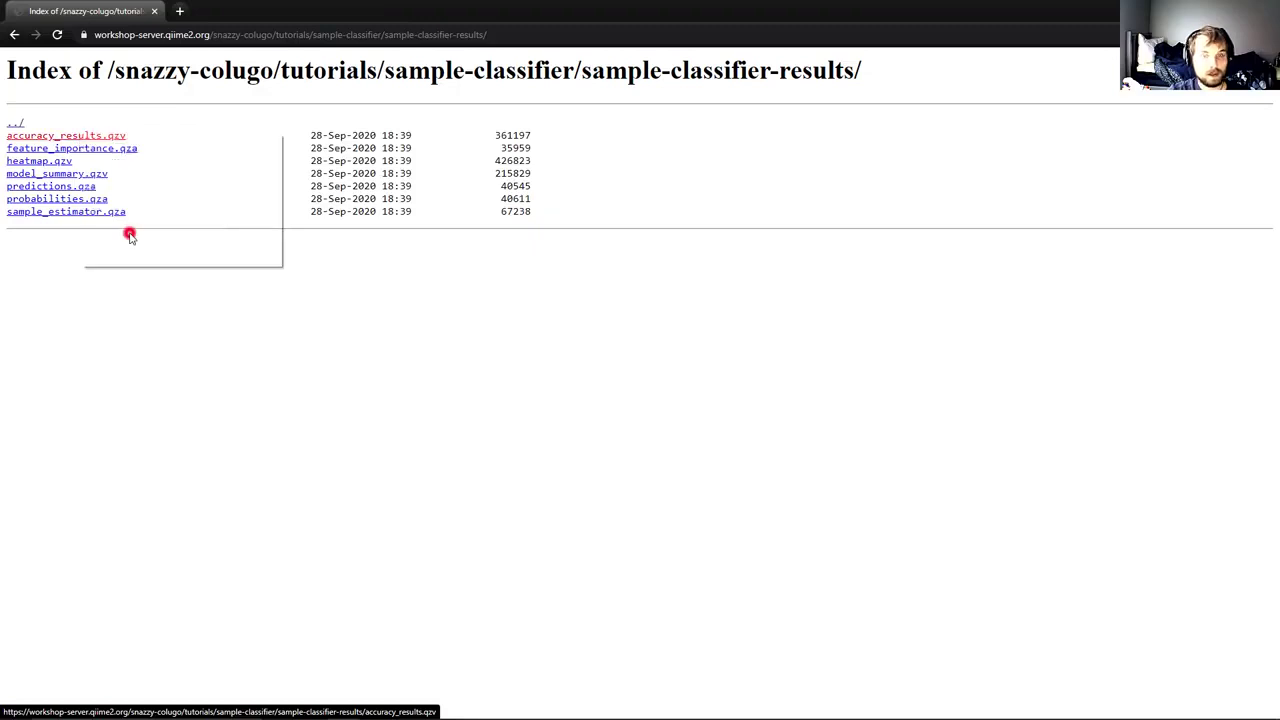
# Search Google for 'qiime2 view' in a new tab.
pyautogui.click(179, 11)
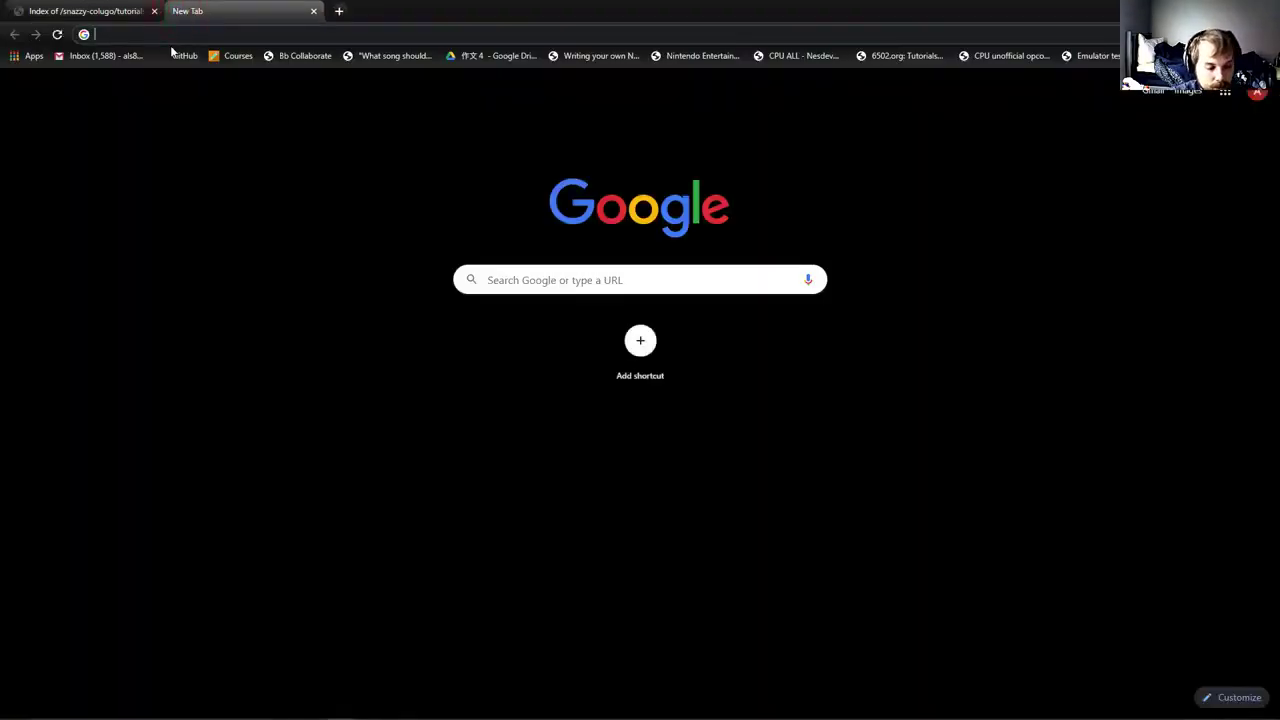
pyautogui.write('qiime2 v')
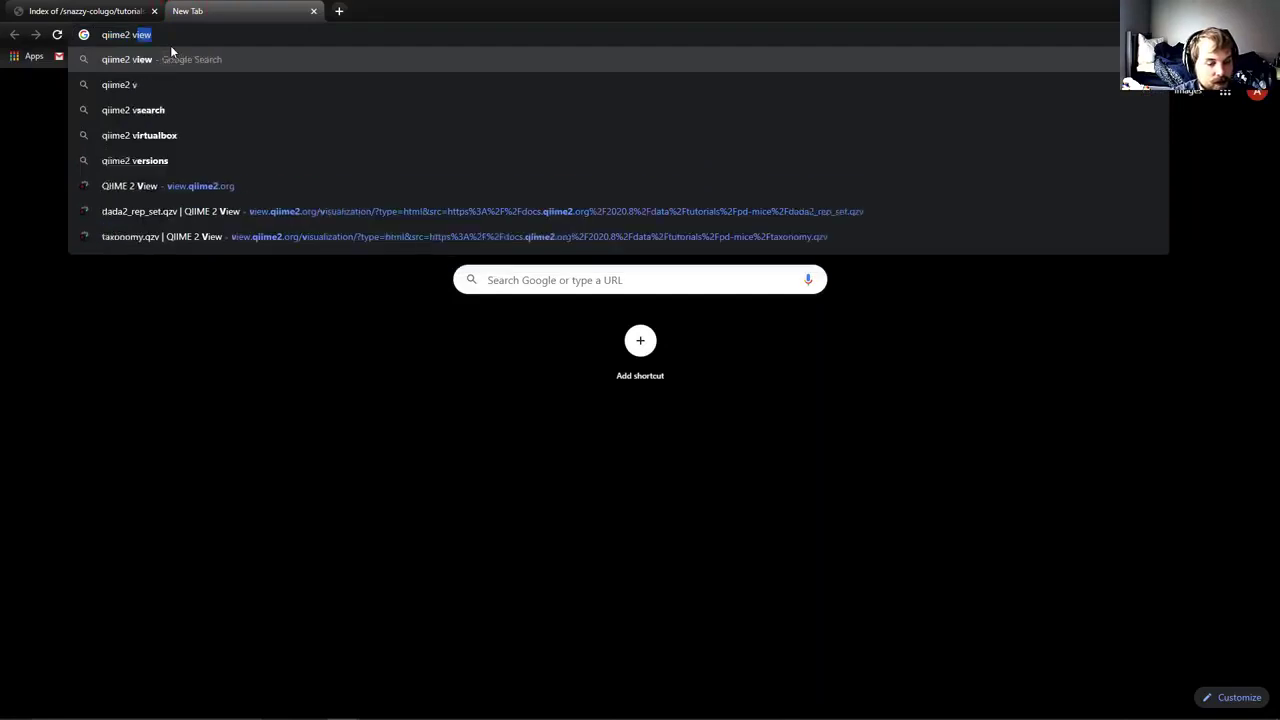
pyautogui.write('iew')
pyautogui.press('Return')
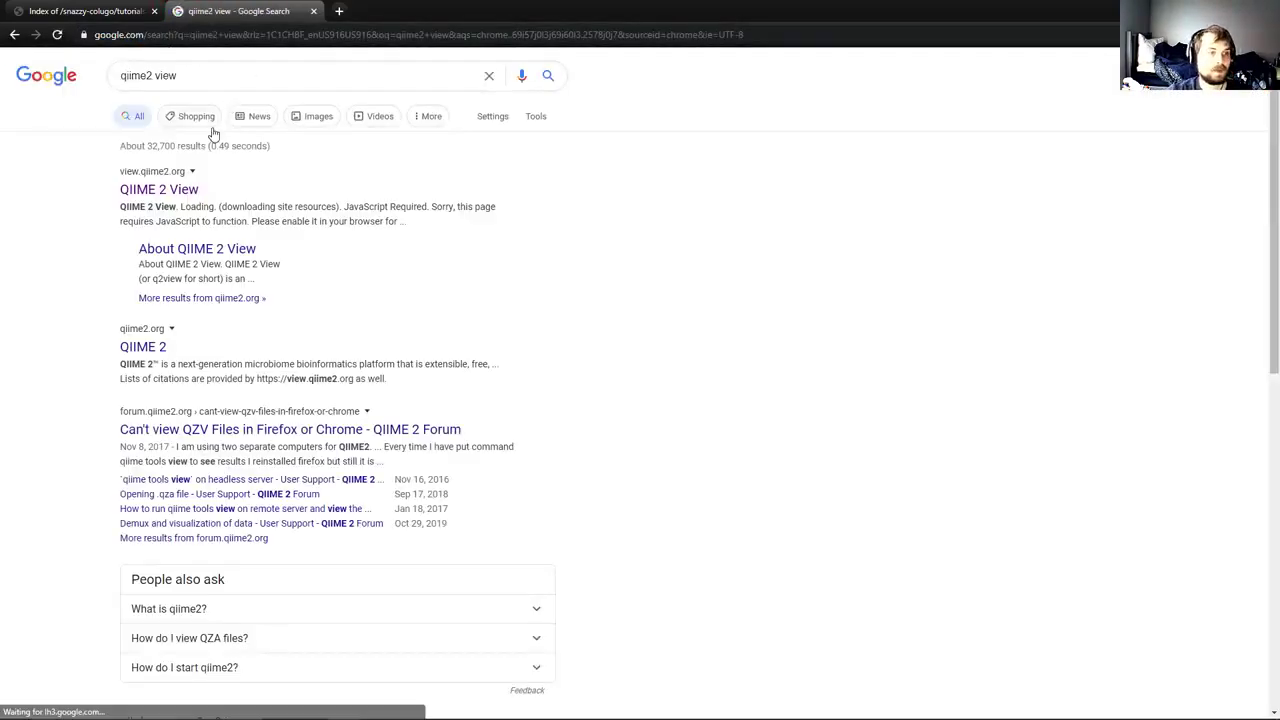
# Load accuracy_results.qzv in QIIME 2 View from its pasted workshop-server web link.
pyautogui.click(162, 189)
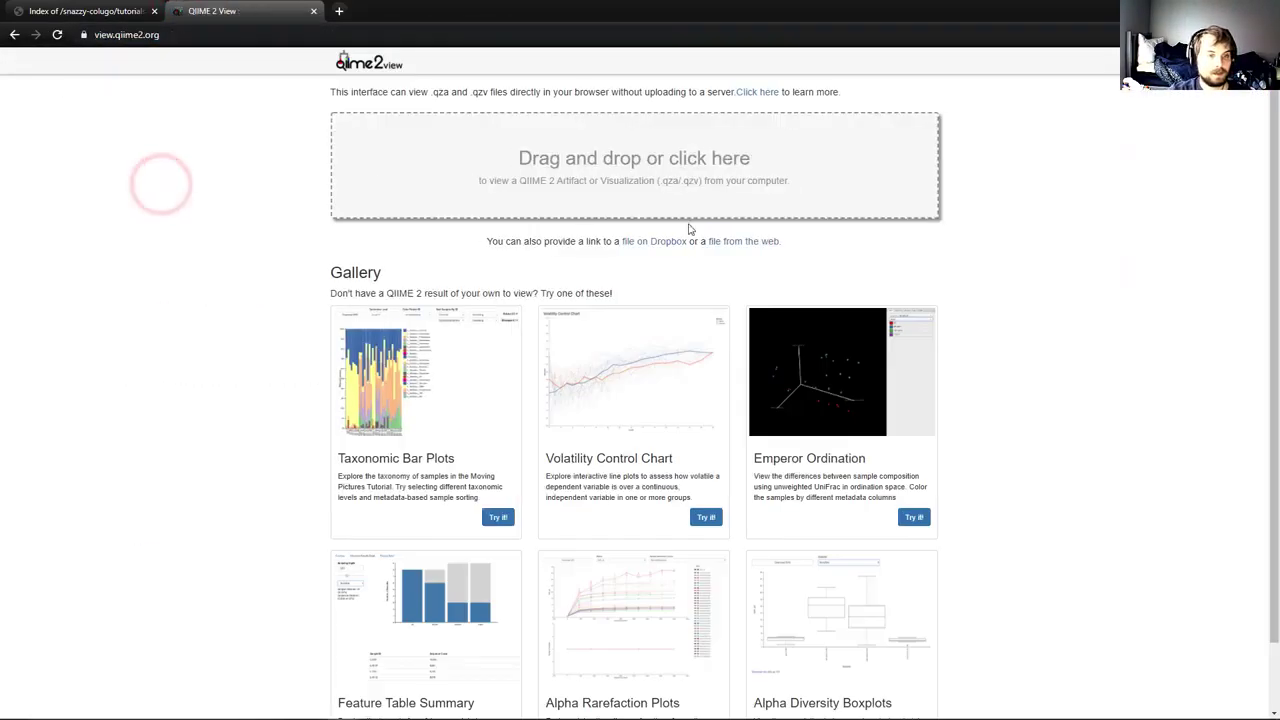
pyautogui.click(728, 242)
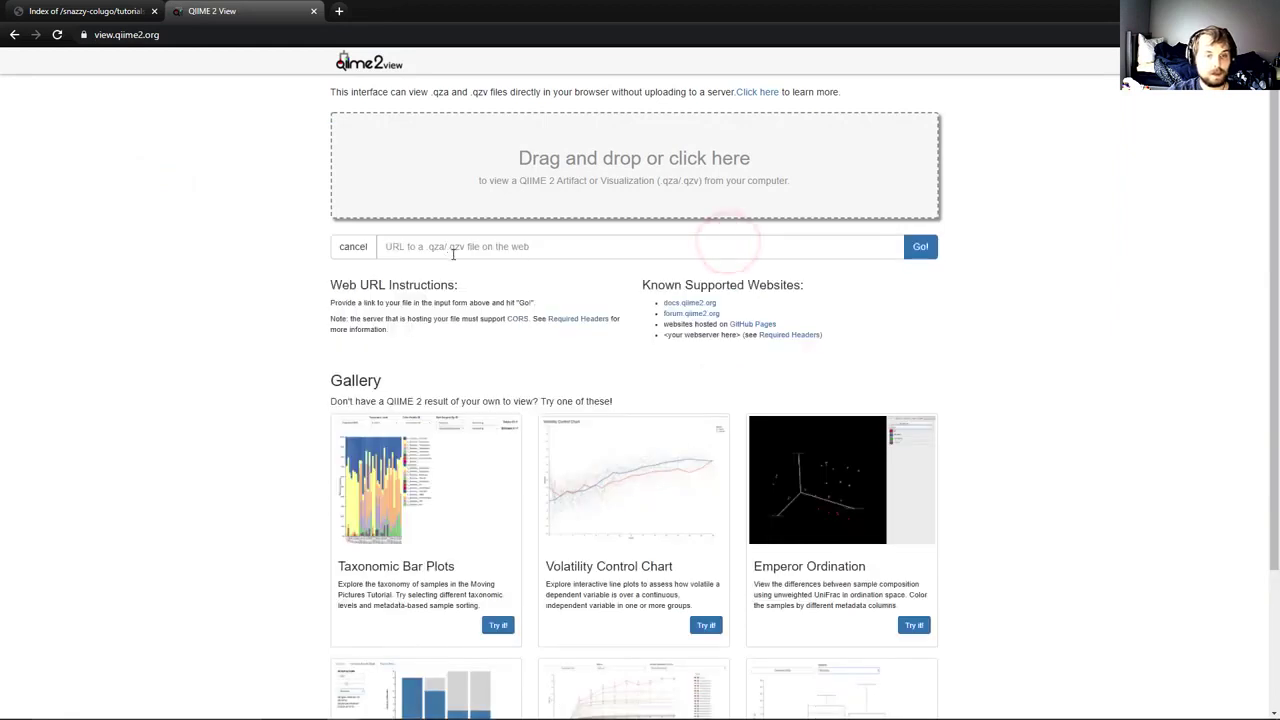
pyautogui.click(455, 251)
pyautogui.rightClick(455, 251)
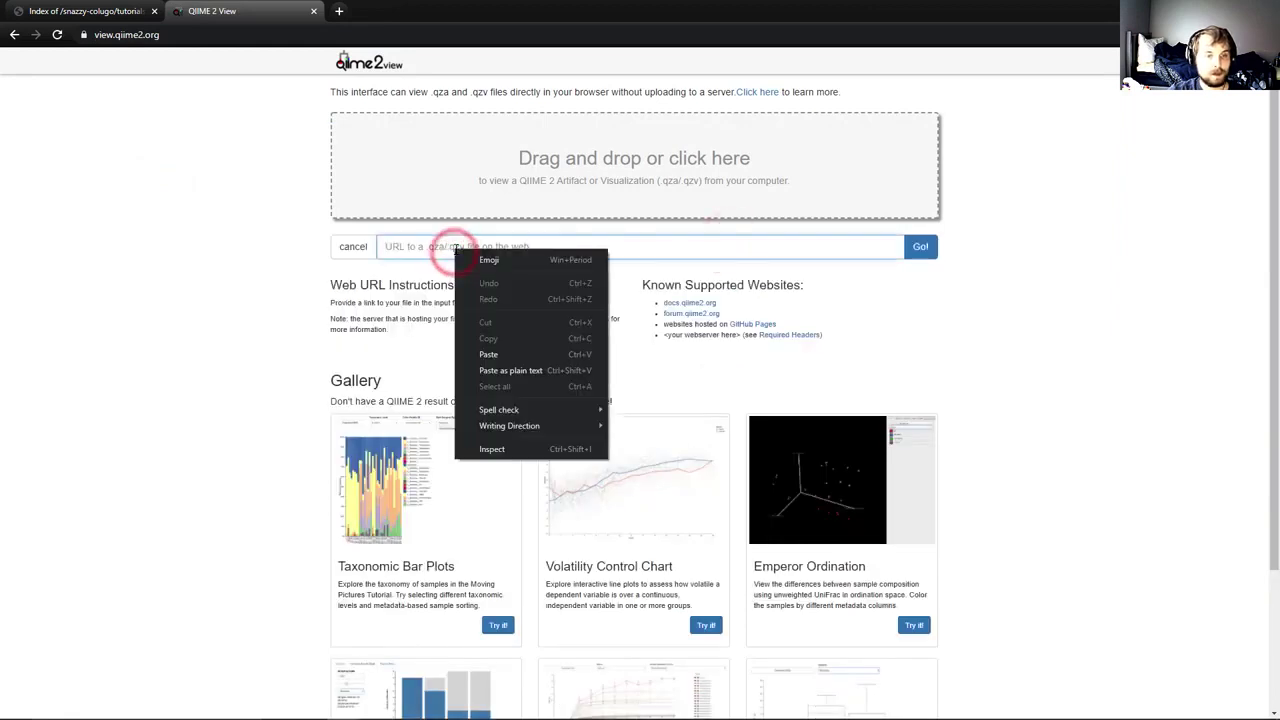
pyautogui.click(488, 355)
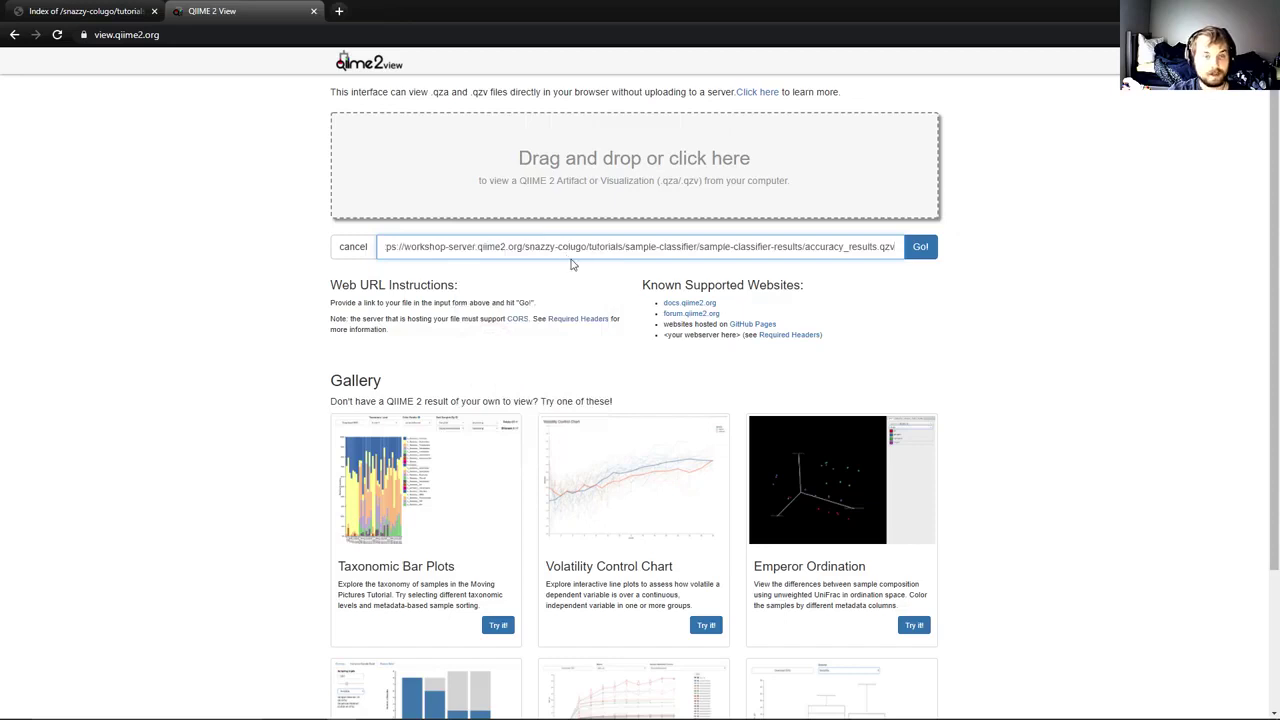
pyautogui.click(920, 247)
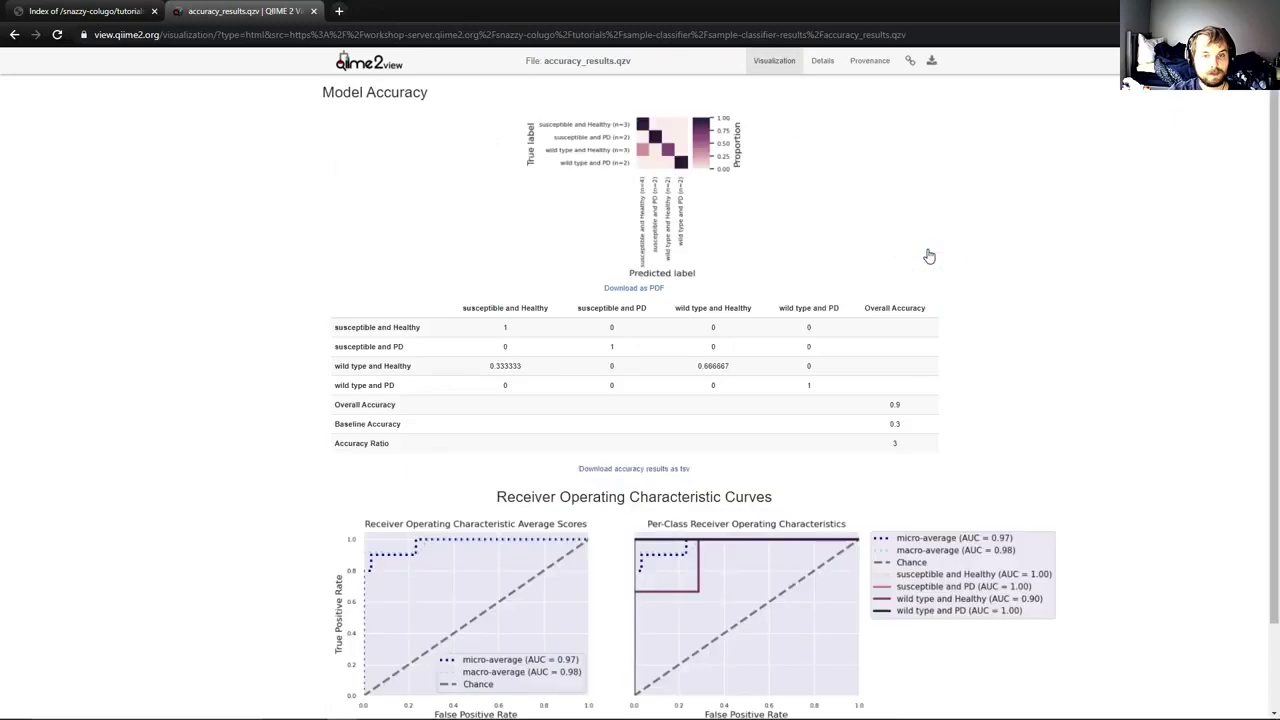
# Zoom the page to 175% and scroll through the Model Accuracy heatmap and table.
pyautogui.click(1266, 34)
pyautogui.click(1224, 158)
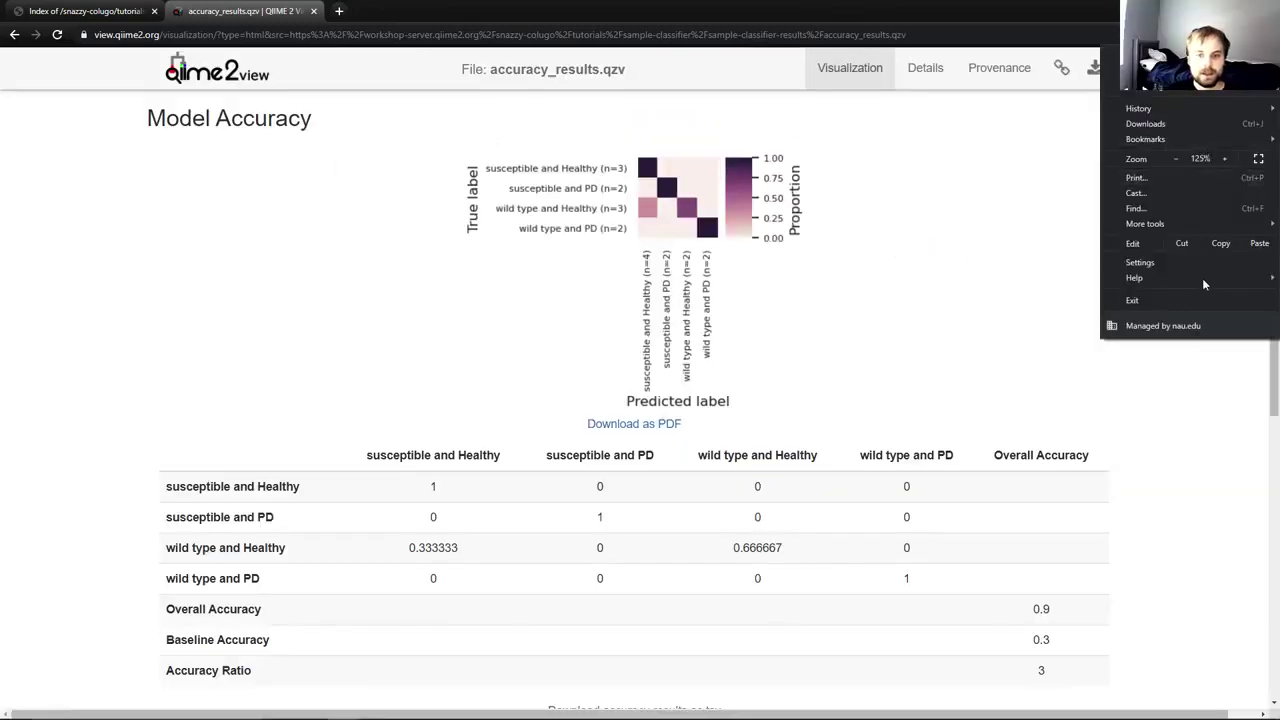
pyautogui.click(1224, 158)
pyautogui.click(1224, 158)
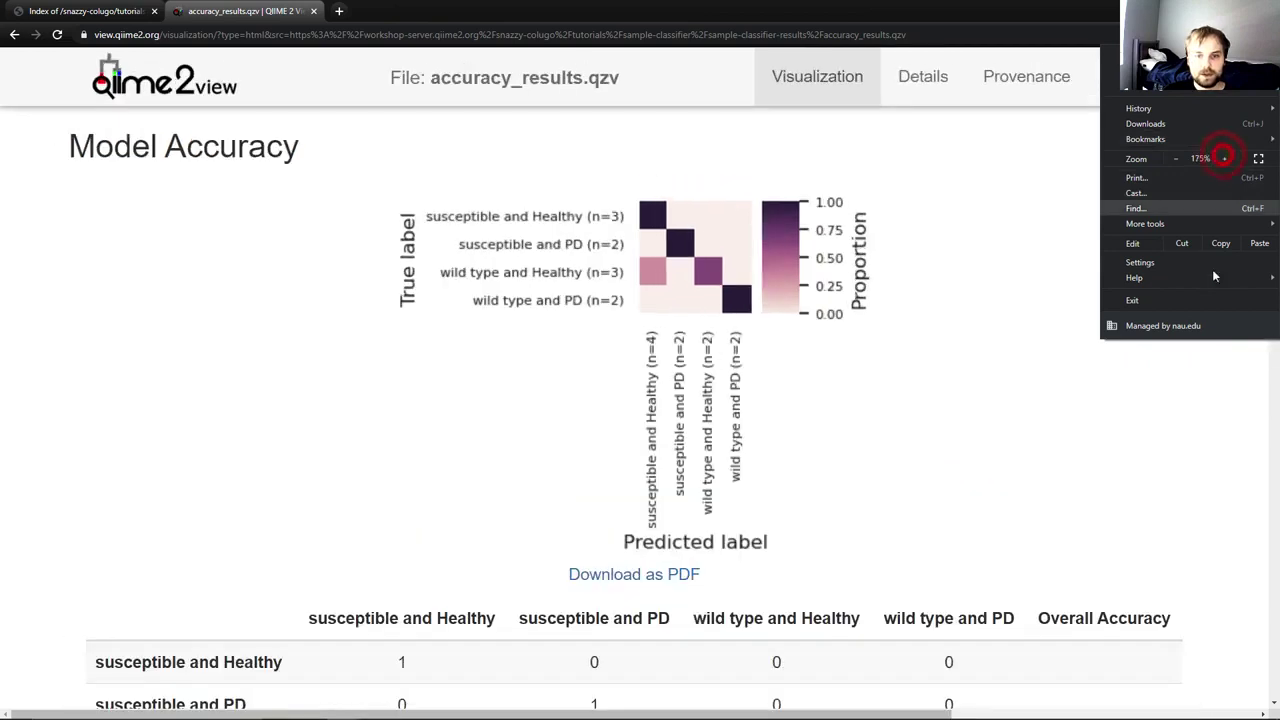
pyautogui.click(1224, 447)
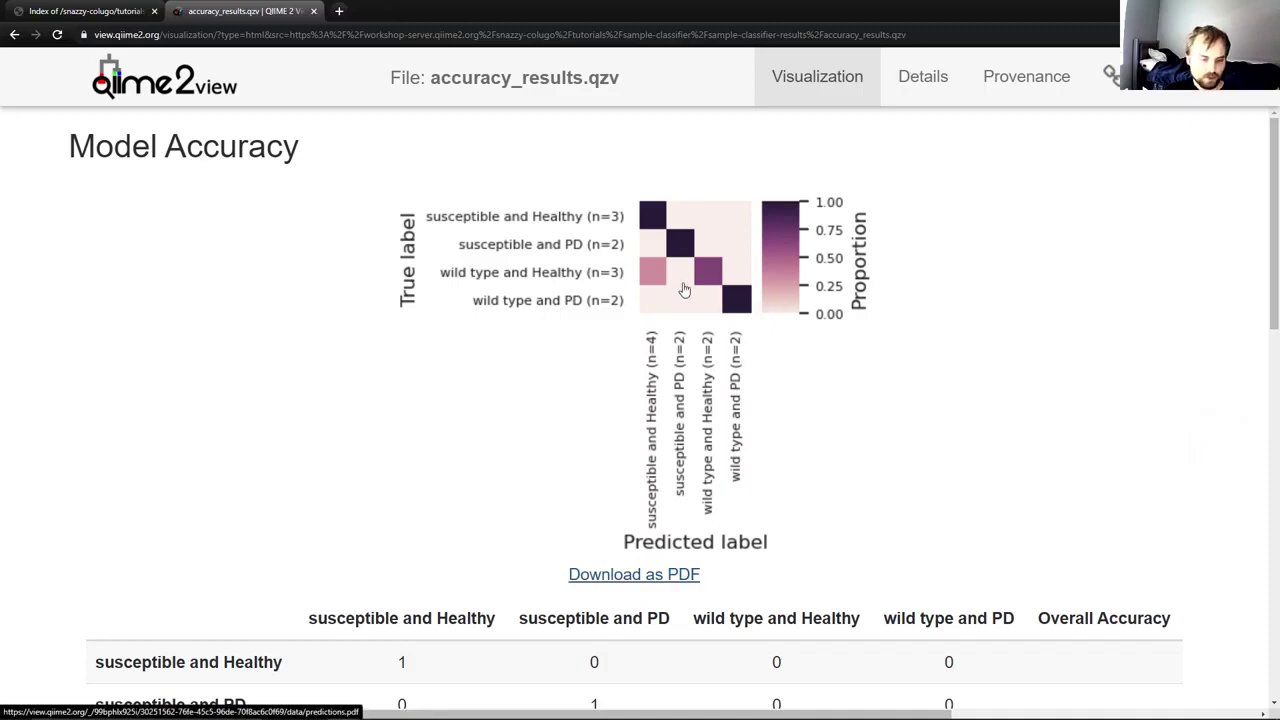
pyautogui.scroll(-2, 507, 538)
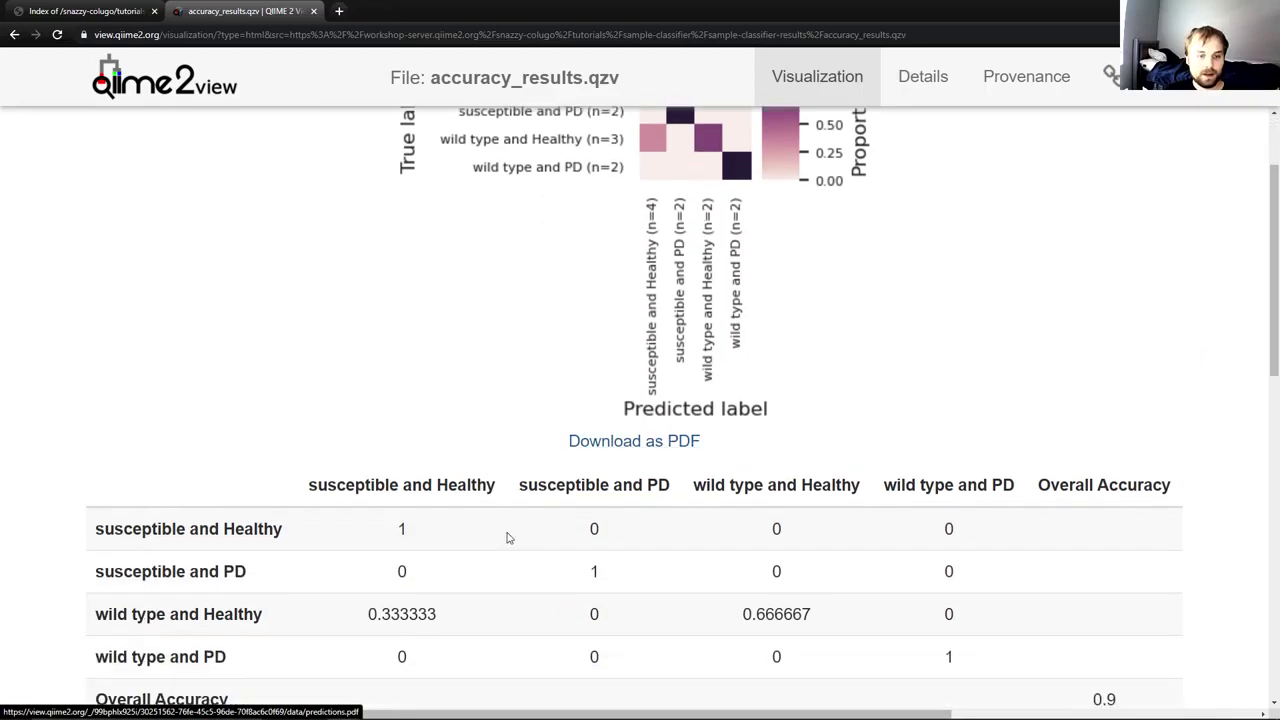
pyautogui.scroll(-2, 537, 554)
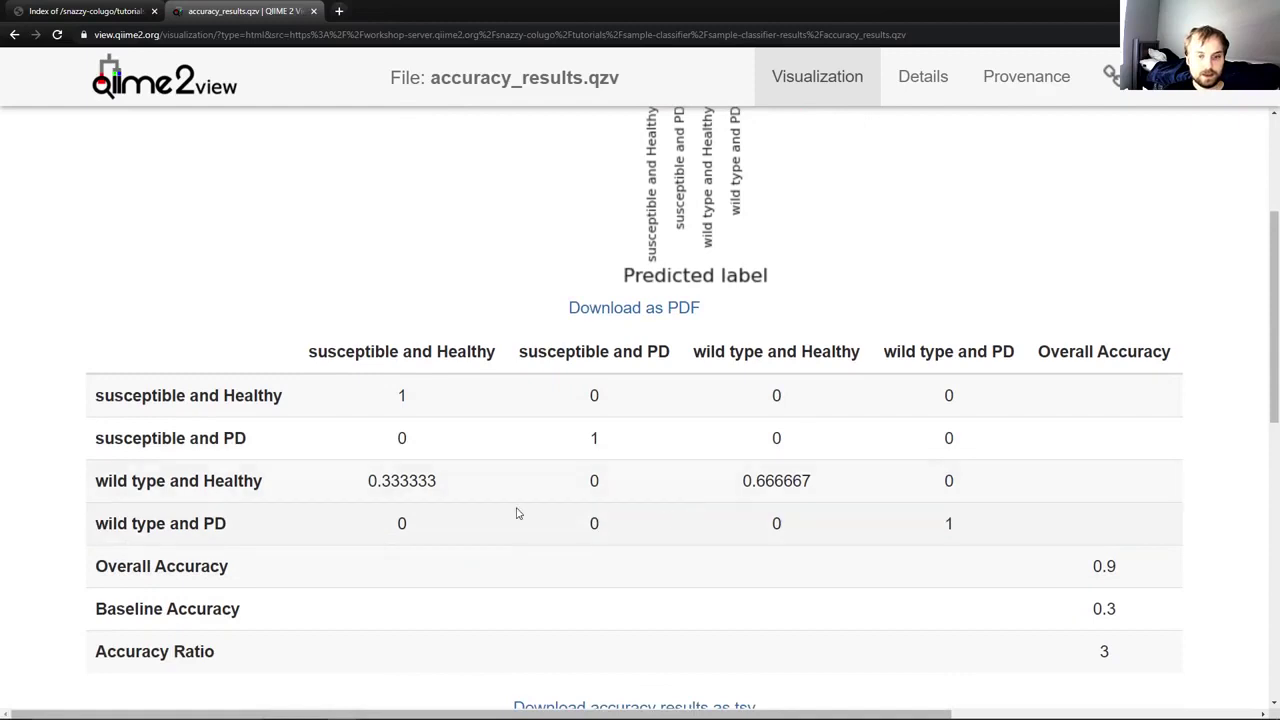
pyautogui.scroll(3, 575, 500)
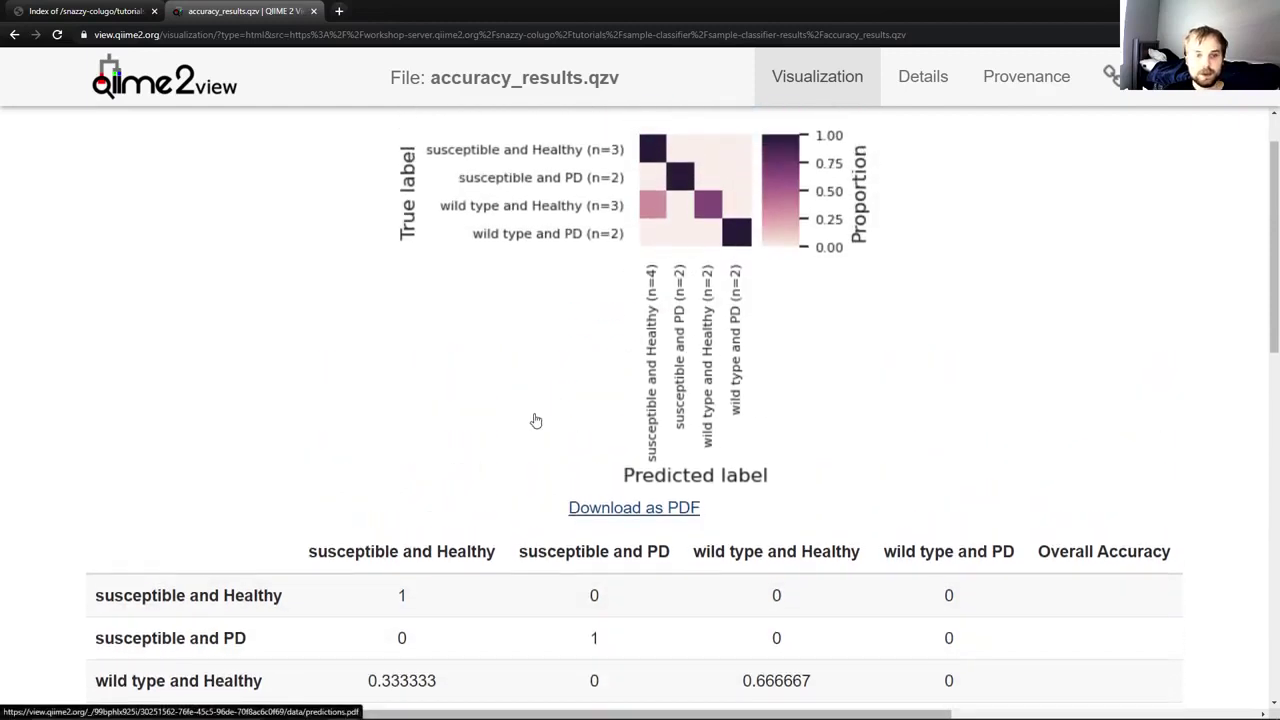
pyautogui.scroll(-1, 536, 421)
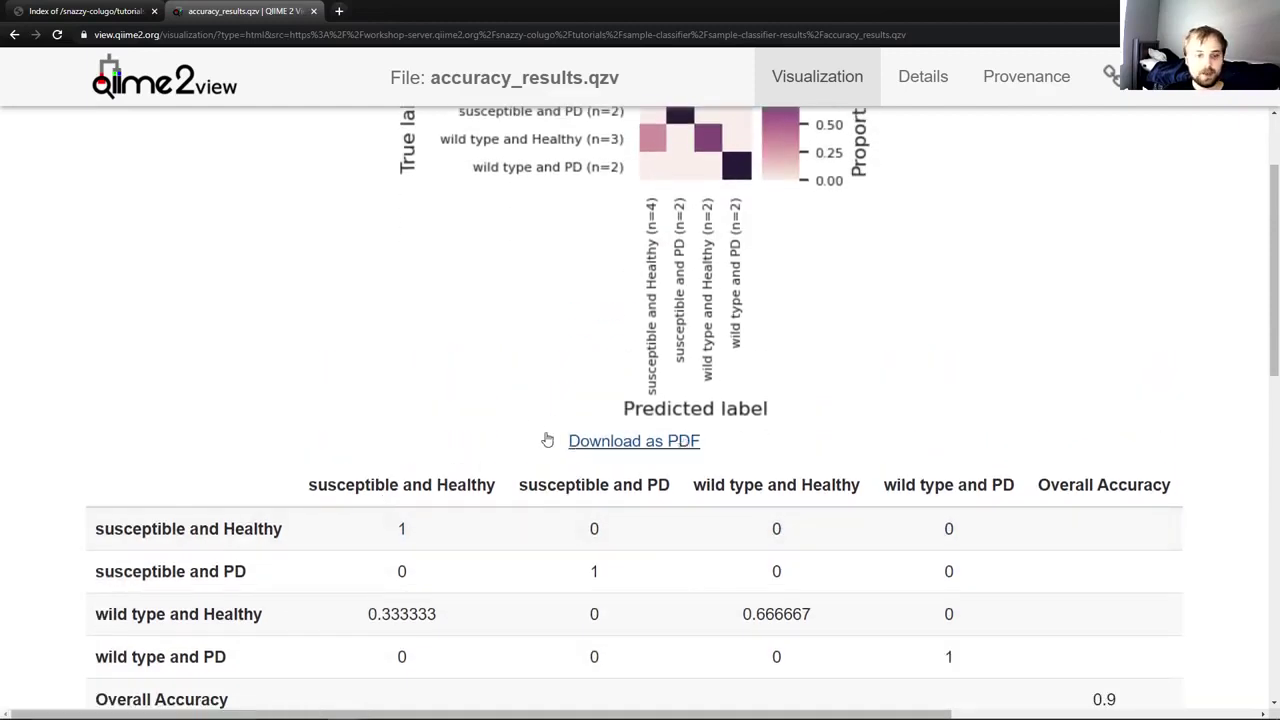
pyautogui.scroll(-1, 403, 398)
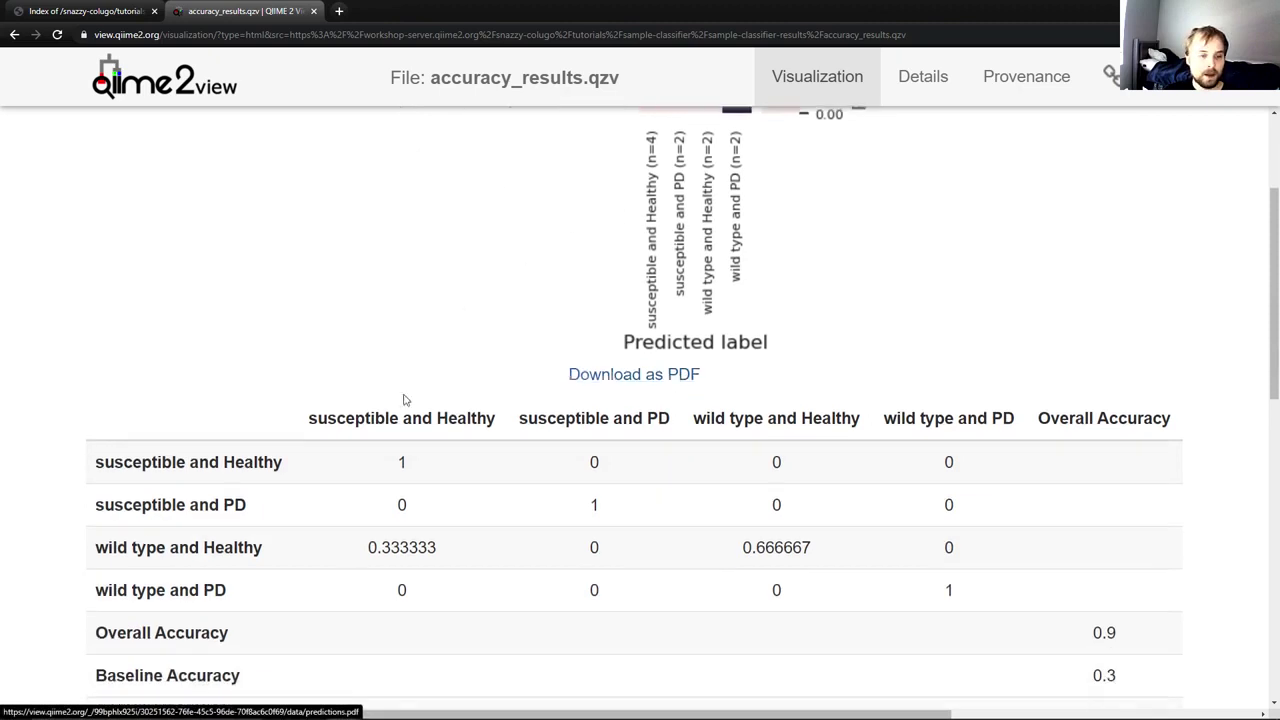
pyautogui.doubleClick(400, 465)
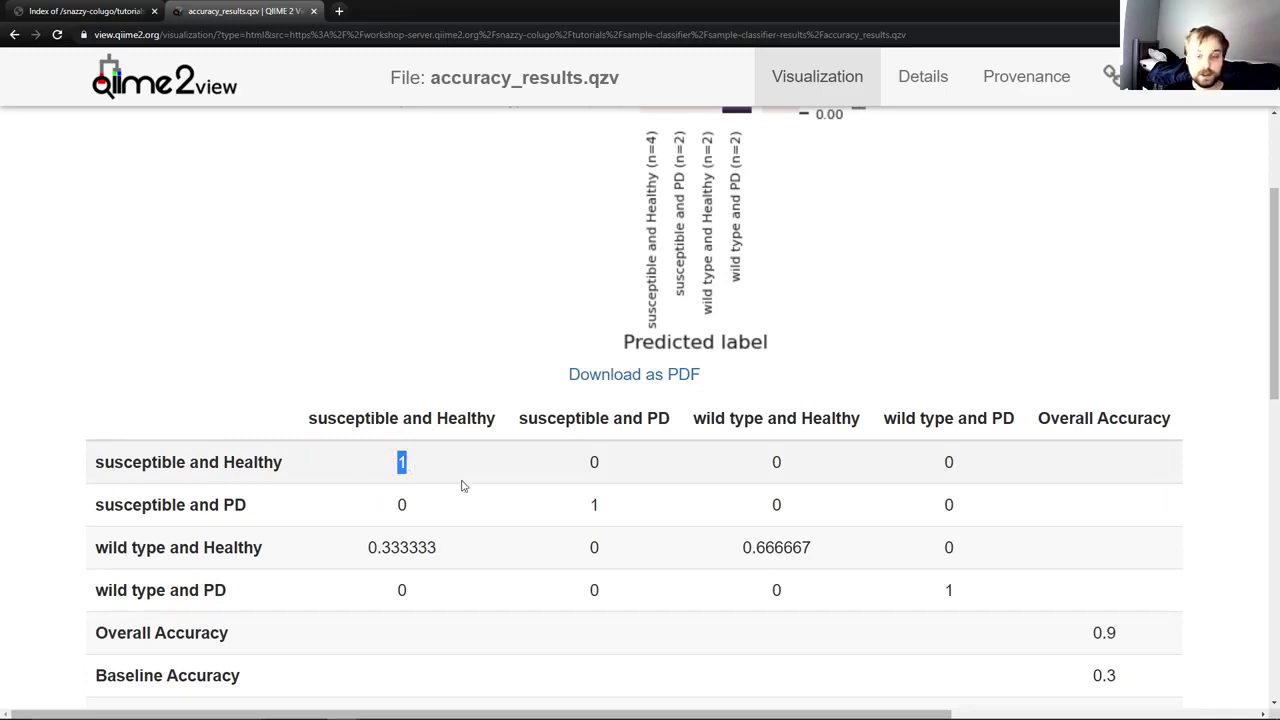
pyautogui.doubleClick(592, 507)
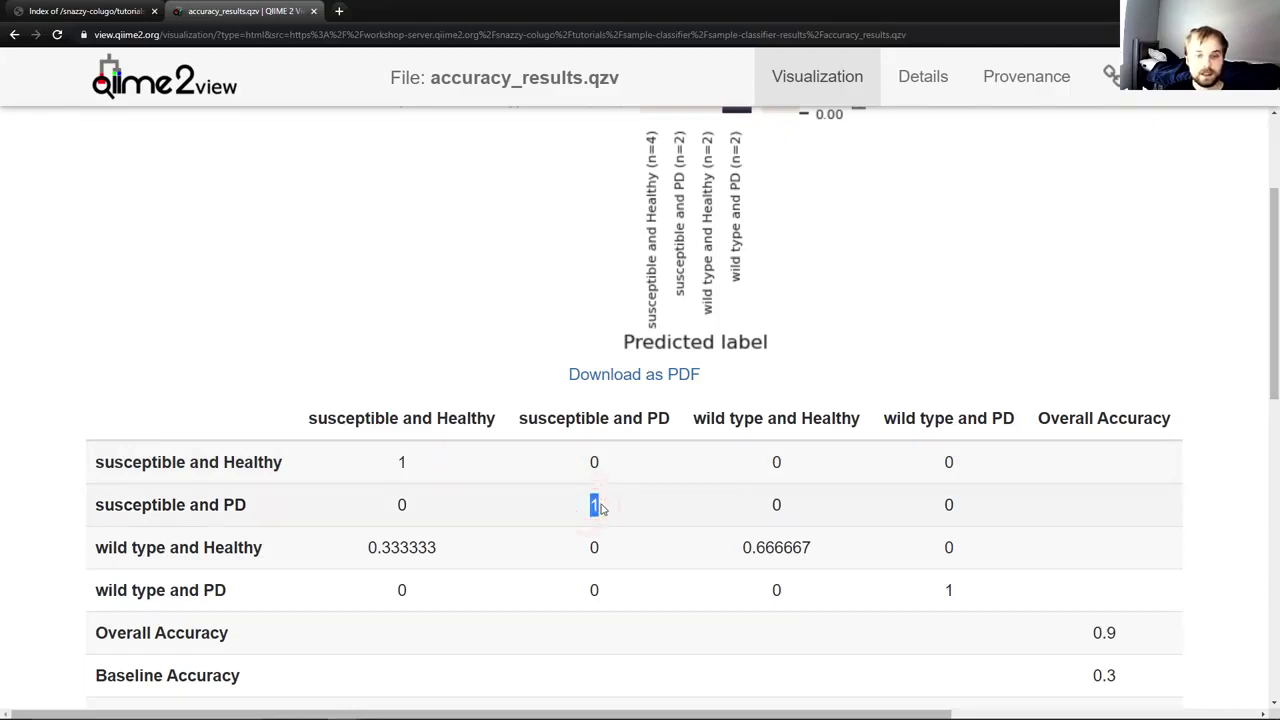
pyautogui.doubleClick(948, 592)
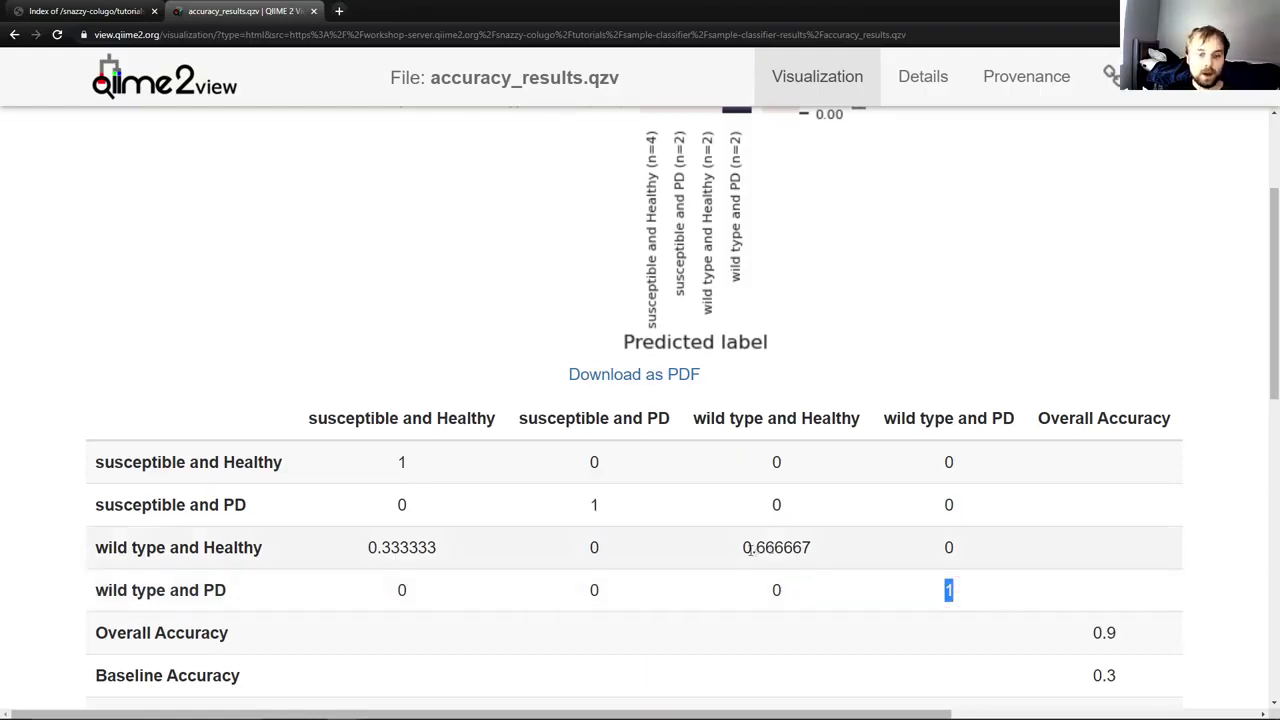
pyautogui.moveTo(755, 547); pyautogui.dragTo(820, 551)
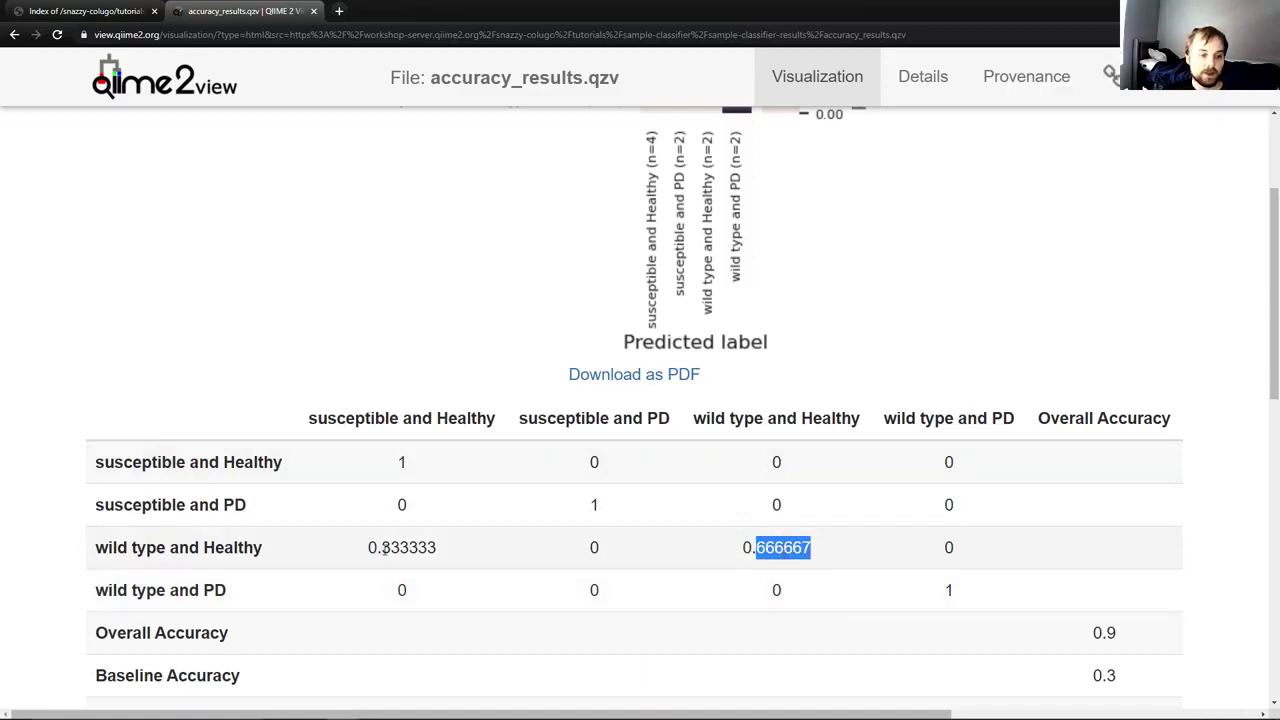
pyautogui.moveTo(381, 547); pyautogui.dragTo(463, 560)
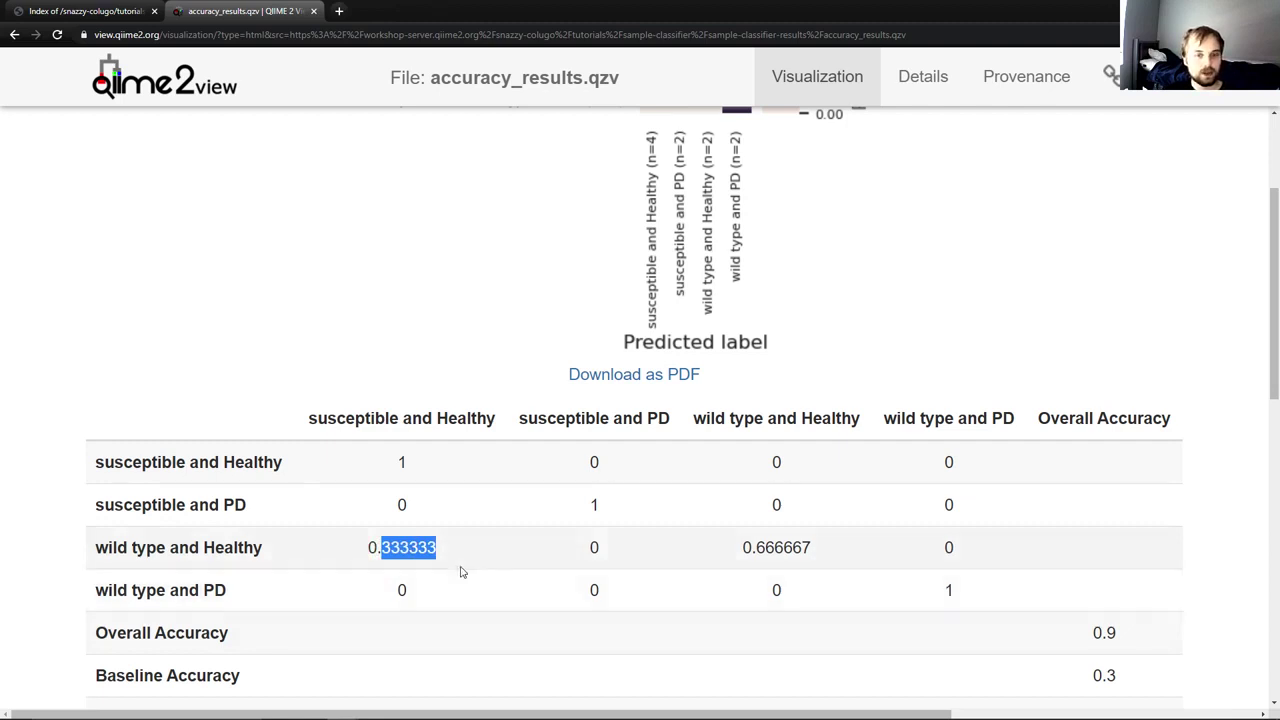
pyautogui.scroll(2, 609, 583)
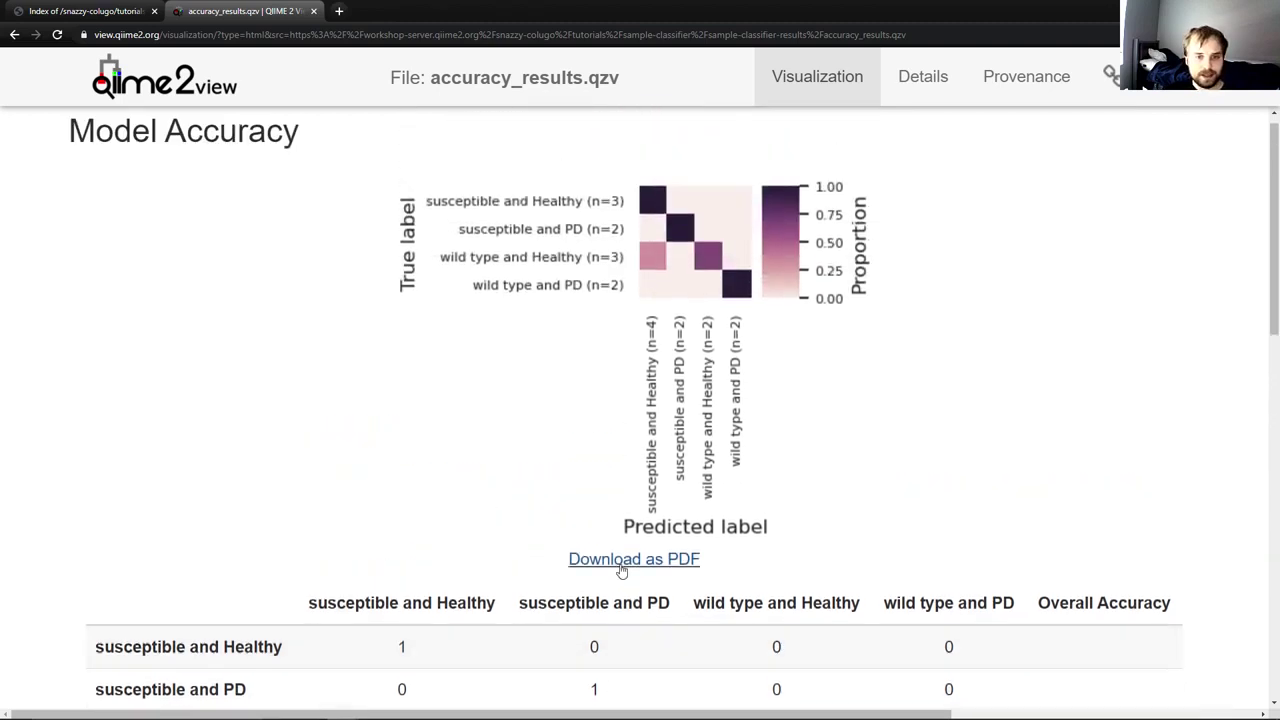
pyautogui.click(1154, 431)
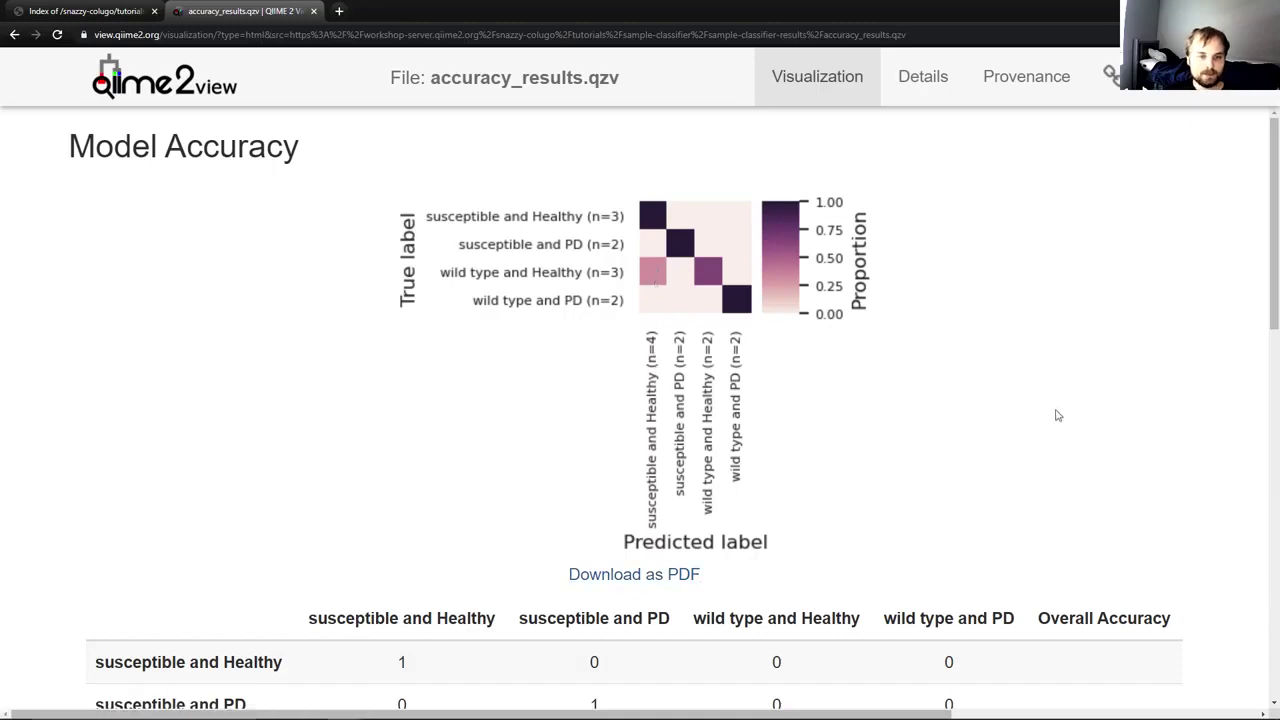
pyautogui.scroll(-5, 1057, 415)
pyautogui.scroll(1, 1051, 423)
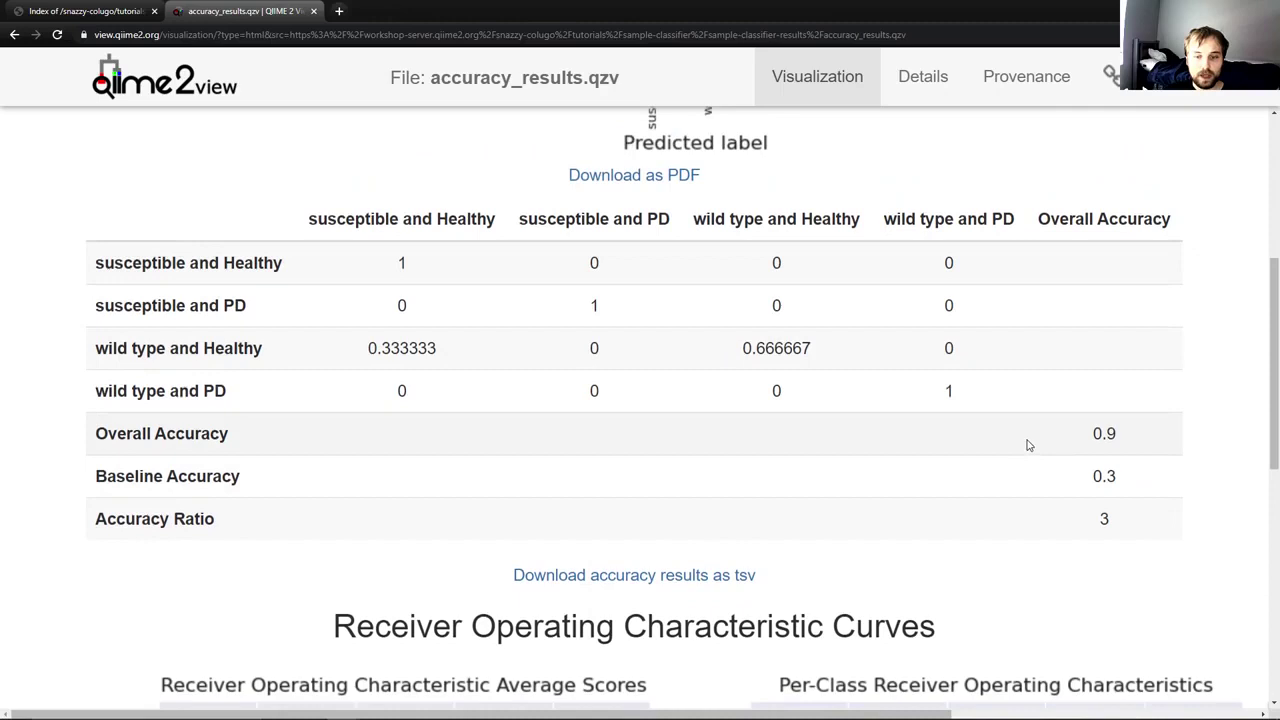
pyautogui.scroll(1, 1045, 480)
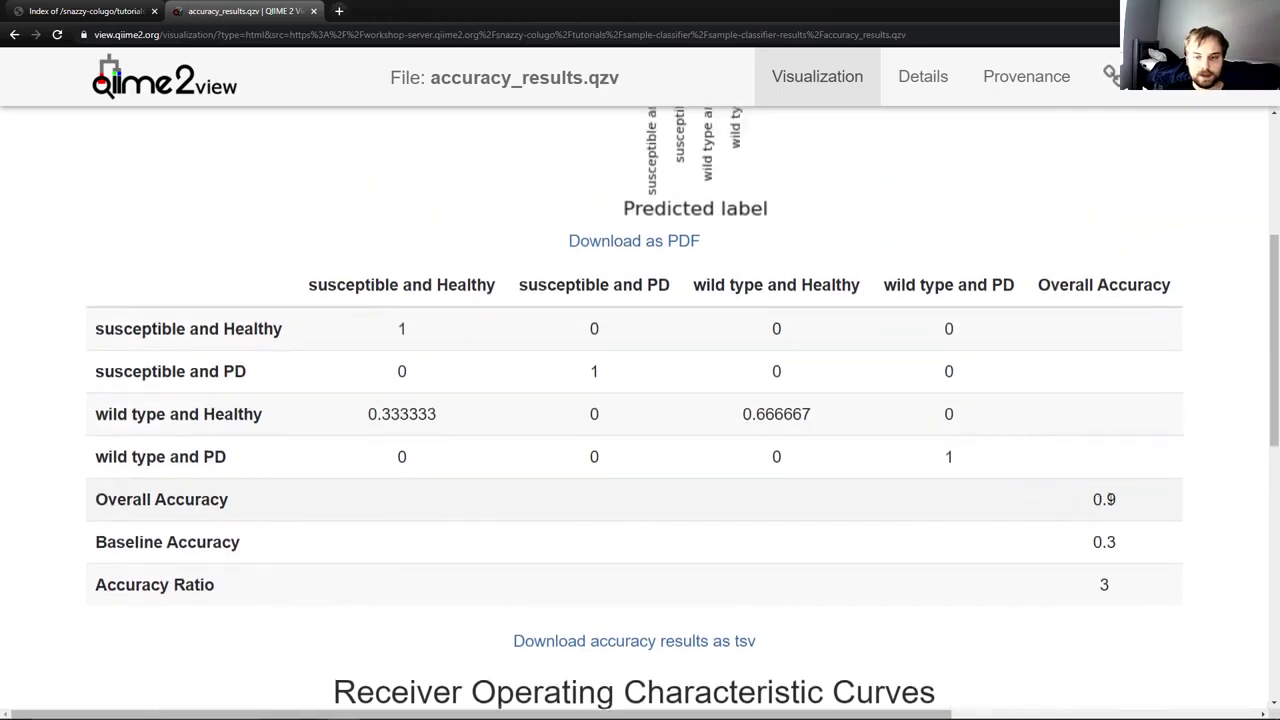
pyautogui.click(1110, 499)
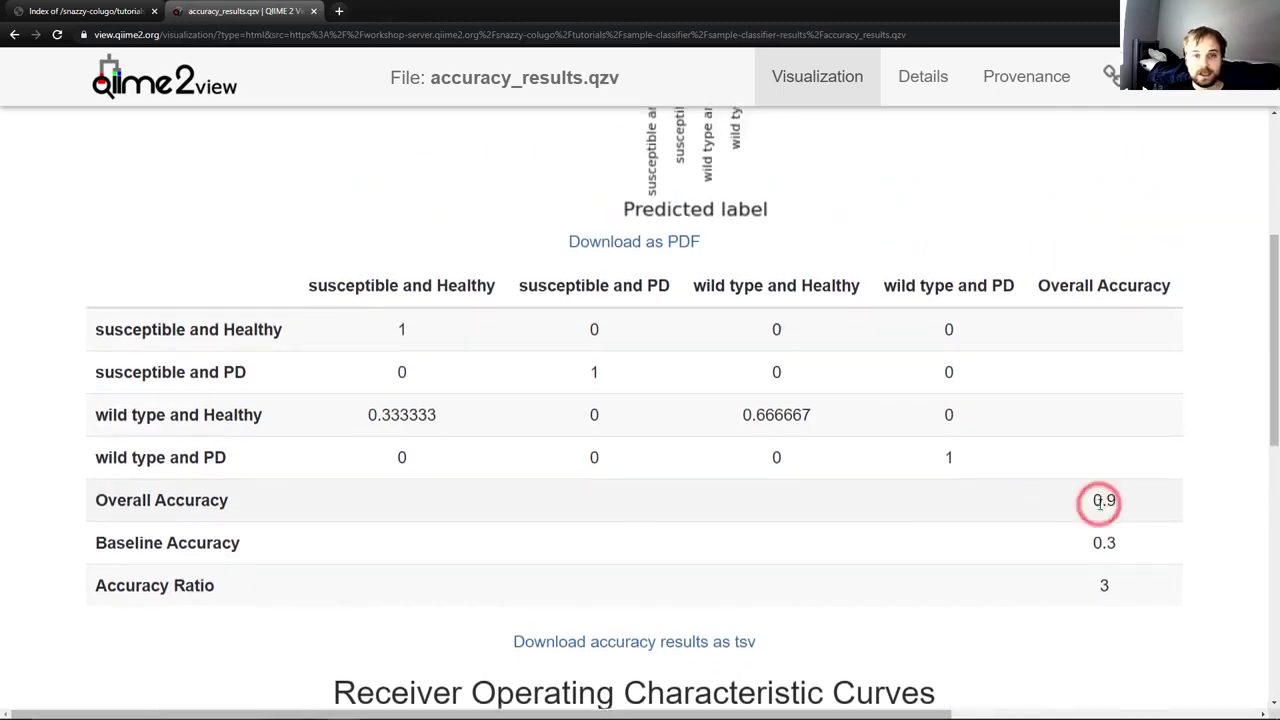
pyautogui.scroll(1, 1097, 510)
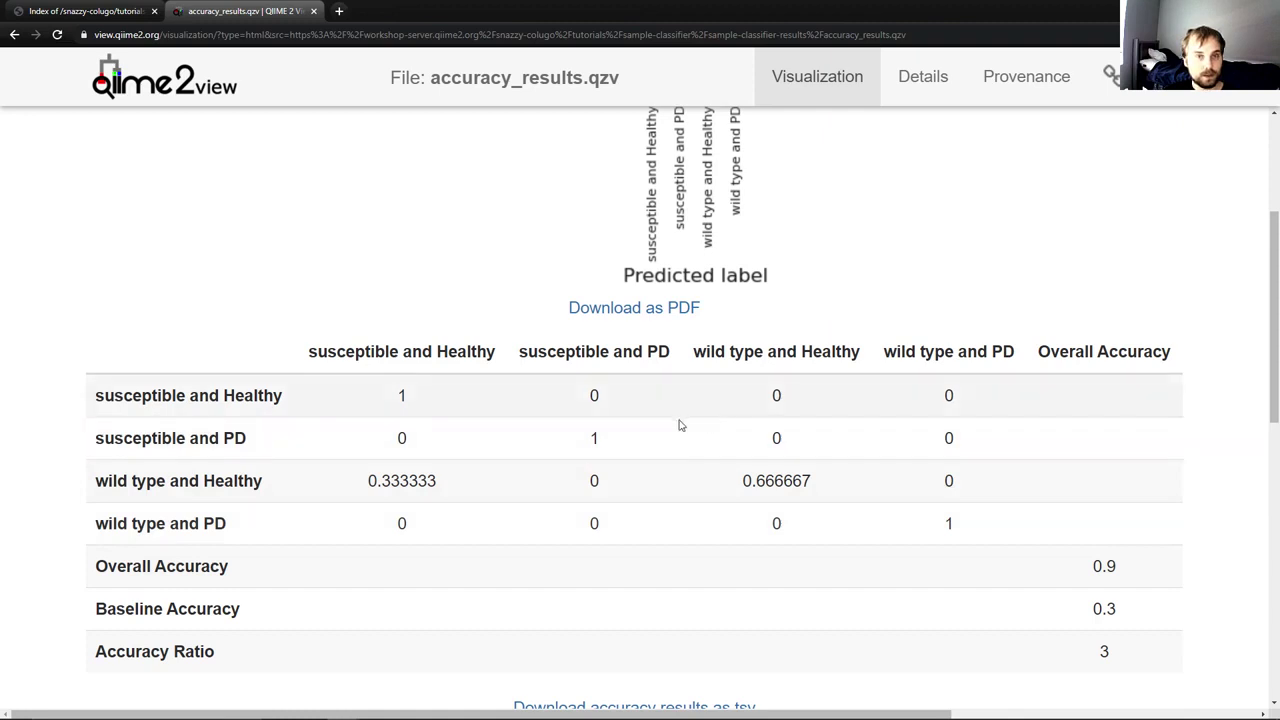
pyautogui.scroll(1, 1128, 577)
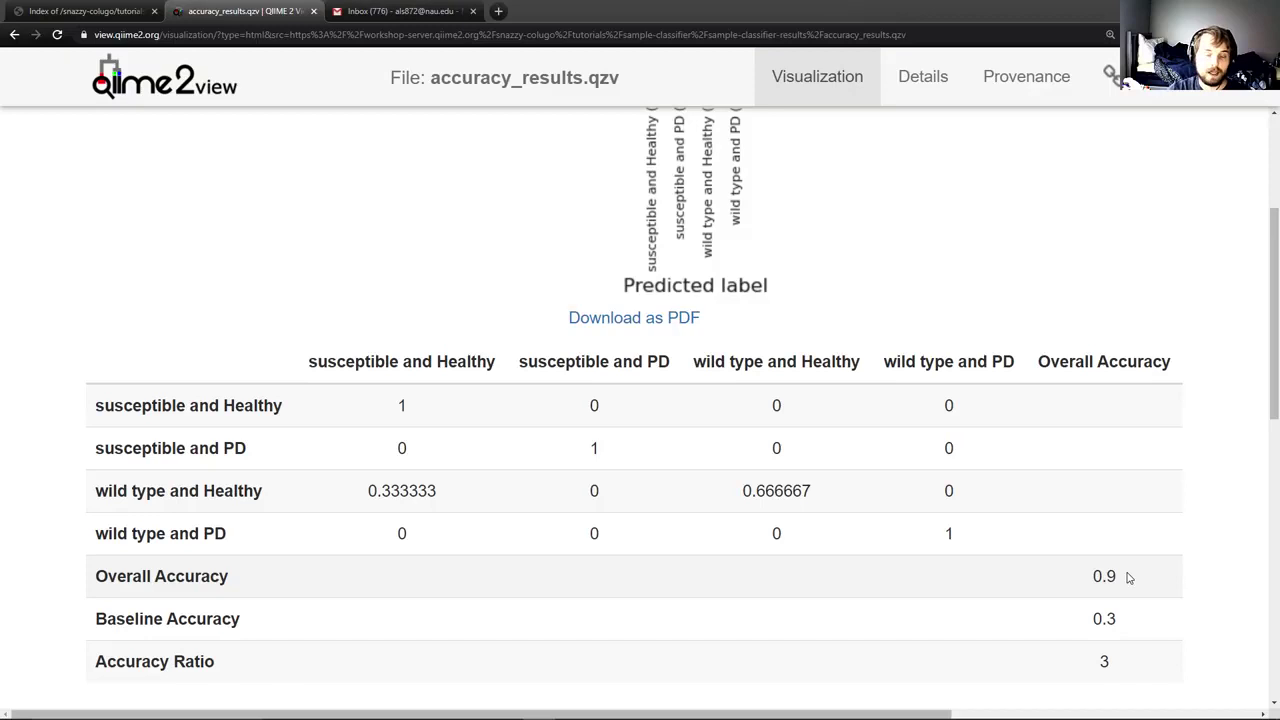
pyautogui.doubleClick(1117, 576)
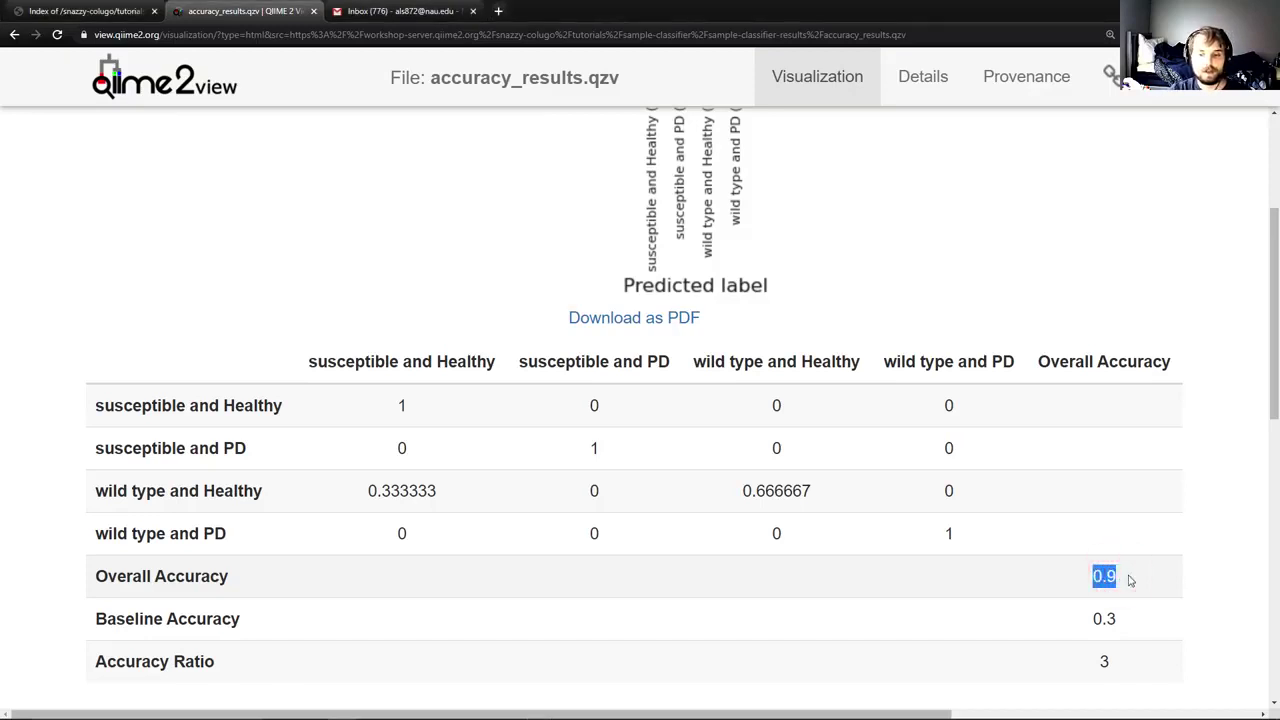
pyautogui.click(1130, 580)
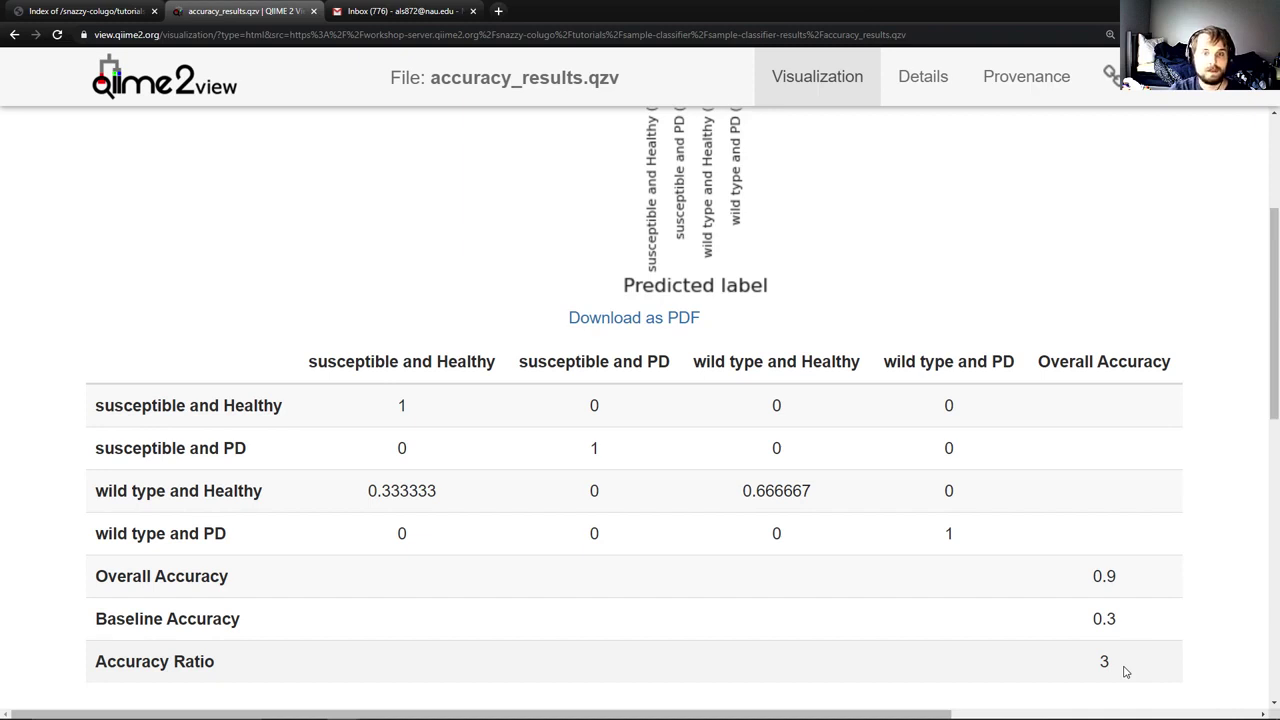
pyautogui.click(315, 12)
pyautogui.hotkey('alt', 'Tab')
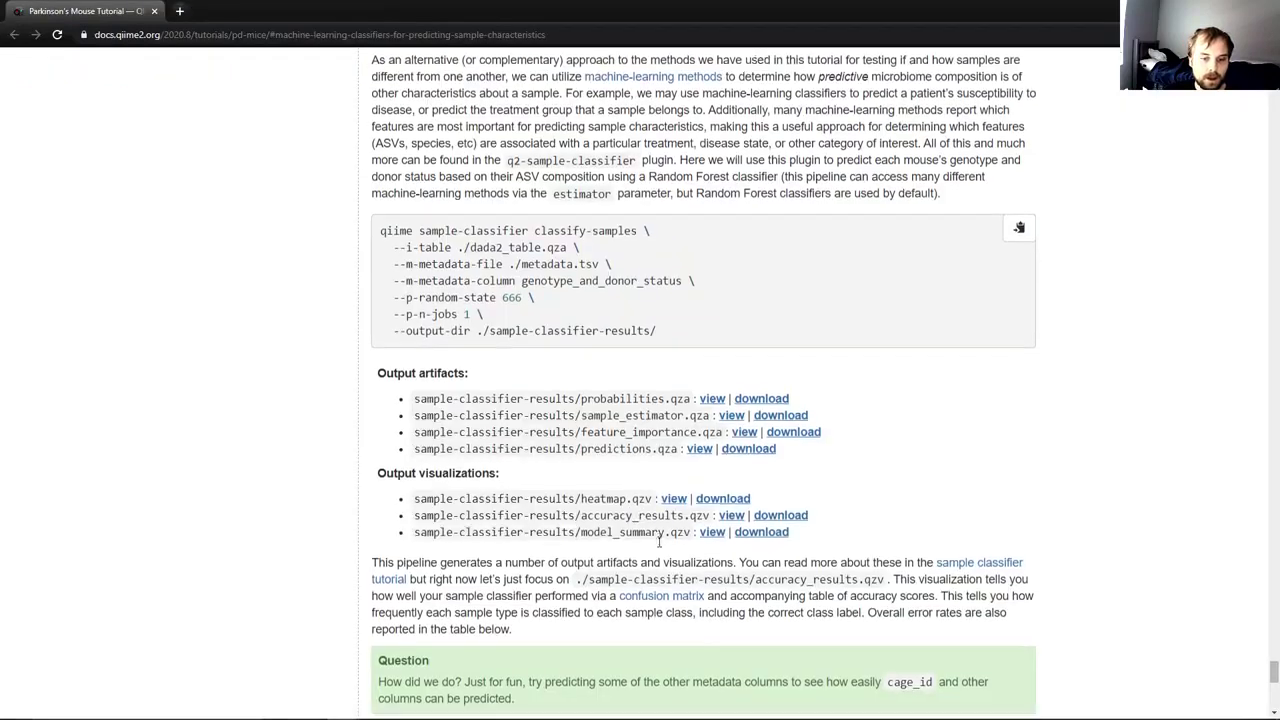
pyautogui.scroll(-1, 659, 543)
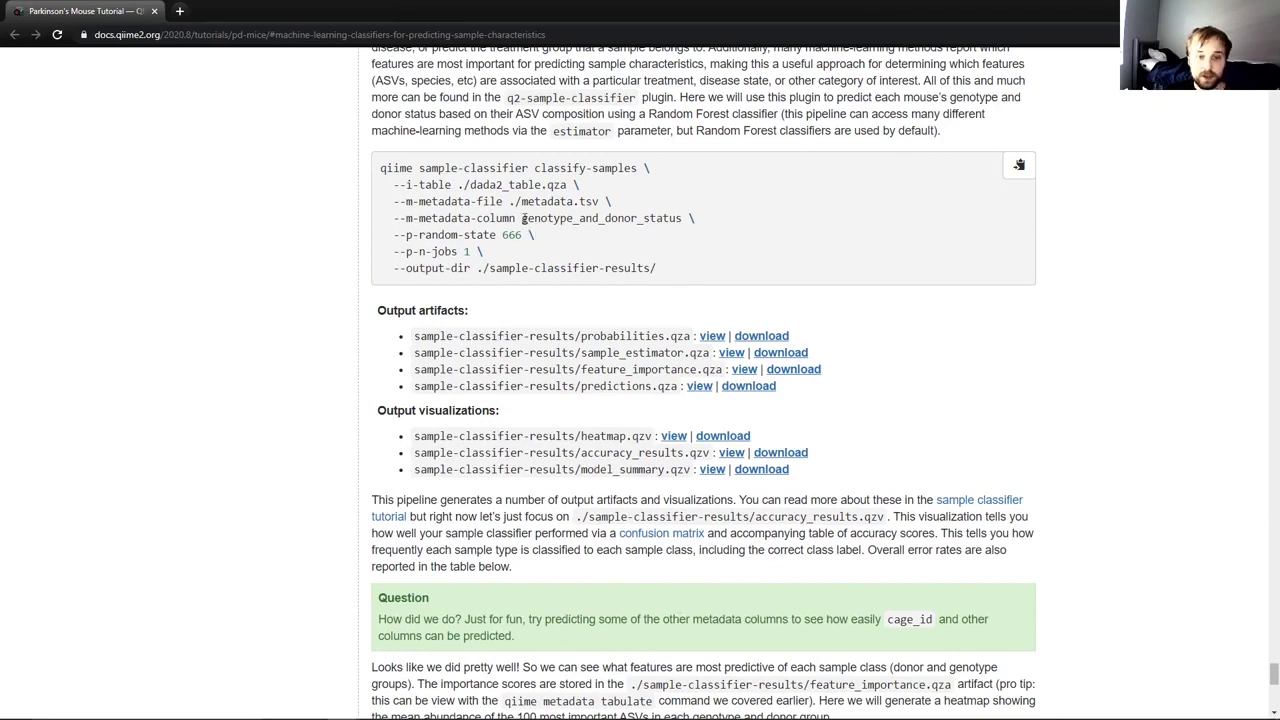
pyautogui.moveTo(541, 218); pyautogui.dragTo(684, 217)
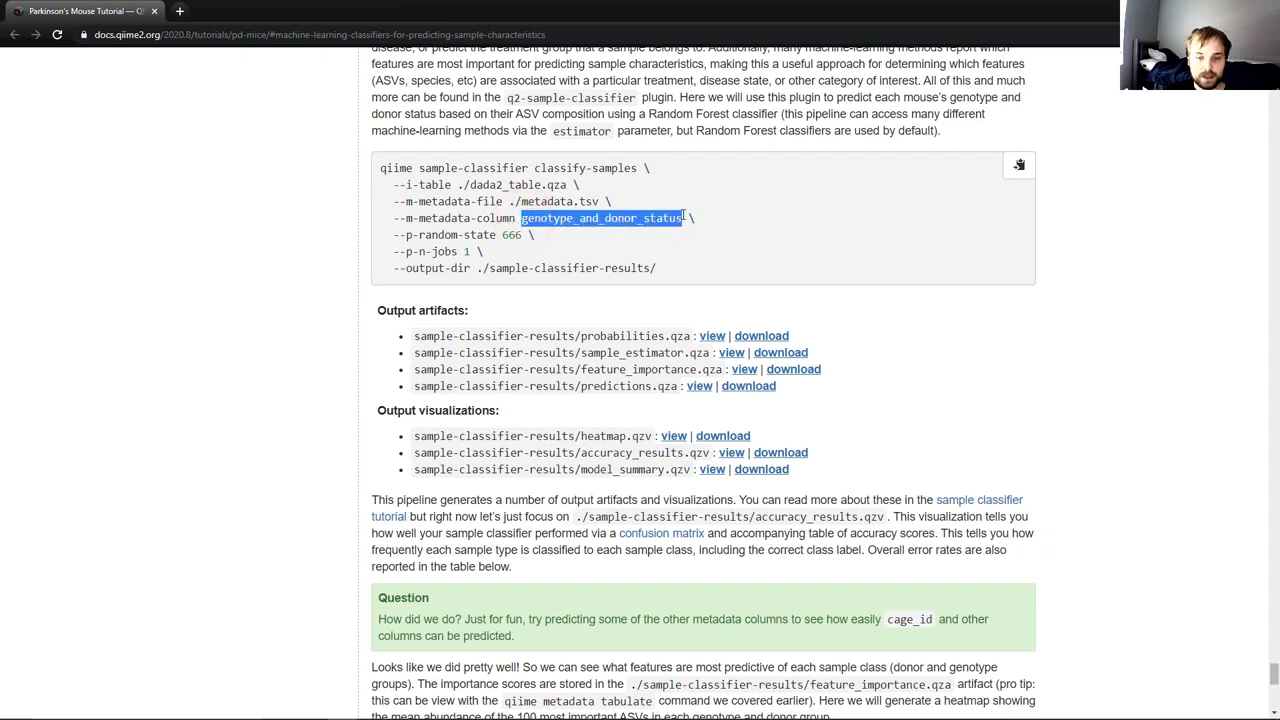
pyautogui.click(683, 217)
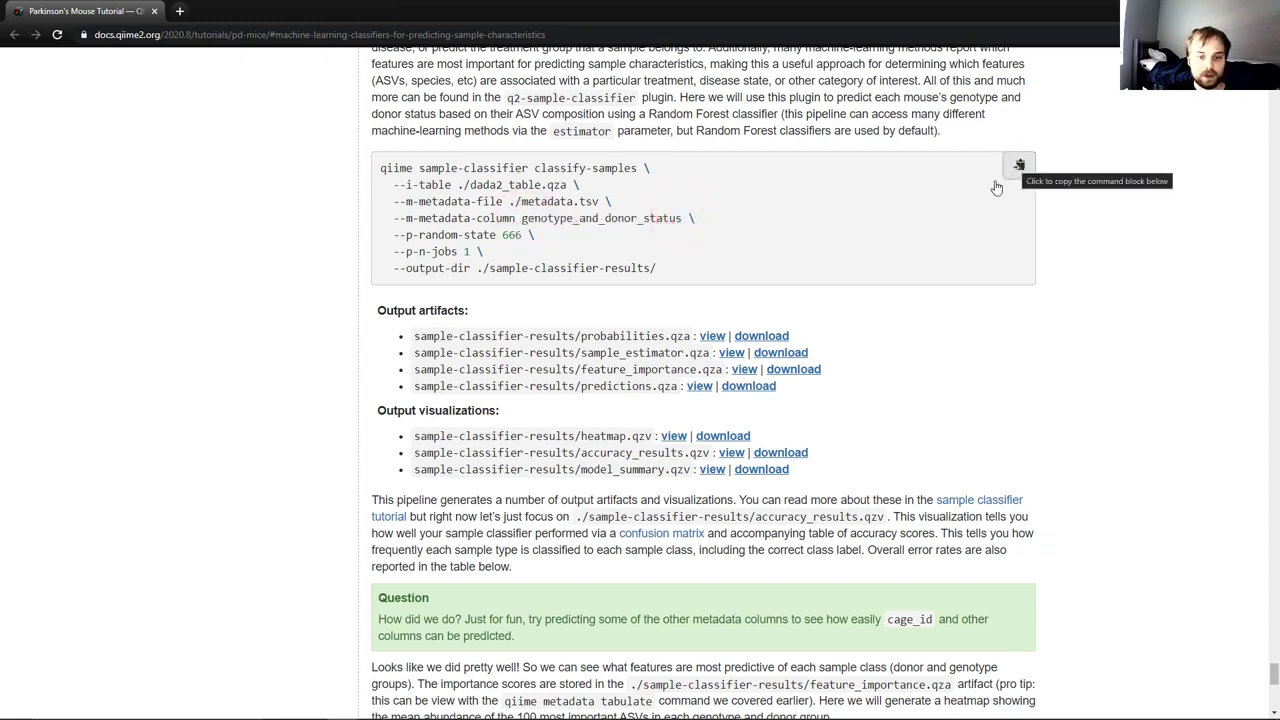
# Clear the terminal and recall the earlier classify-samples command from history.
pyautogui.hotkey('alt', 'Tab')
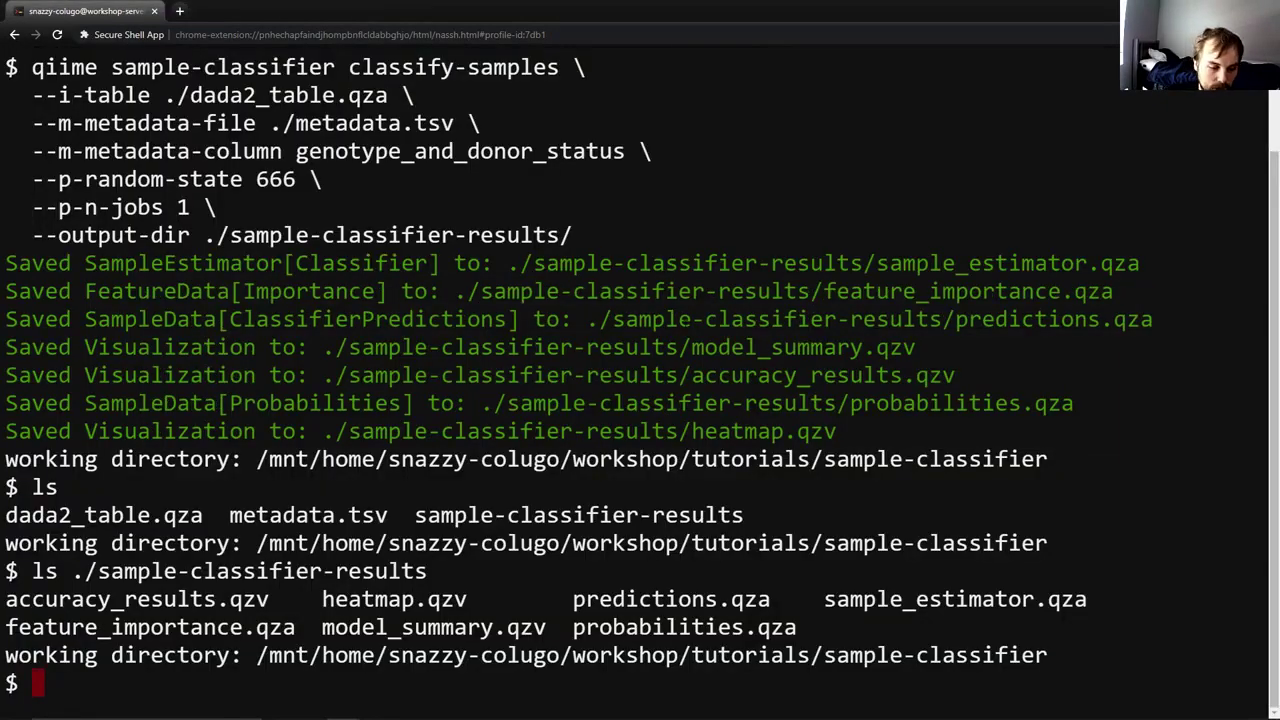
pyautogui.write('clear')
pyautogui.press('Return')
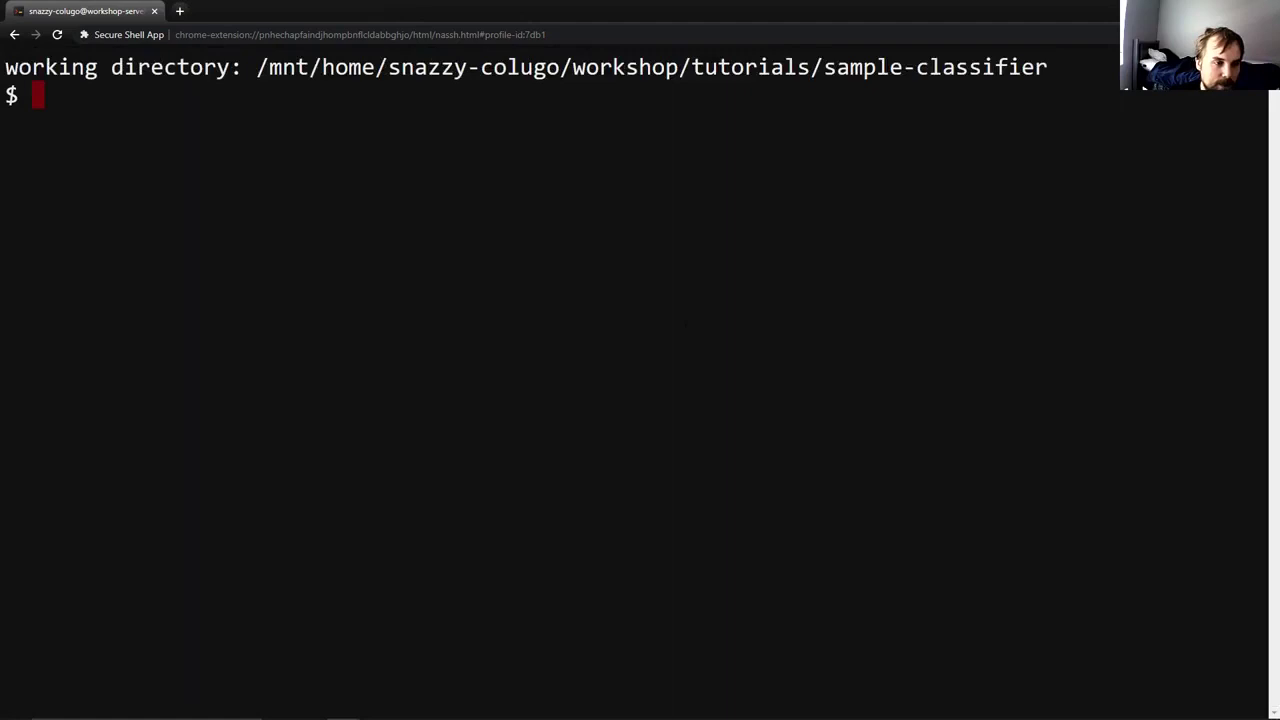
pyautogui.press('Up')
pyautogui.press('Up')
pyautogui.press('Up')
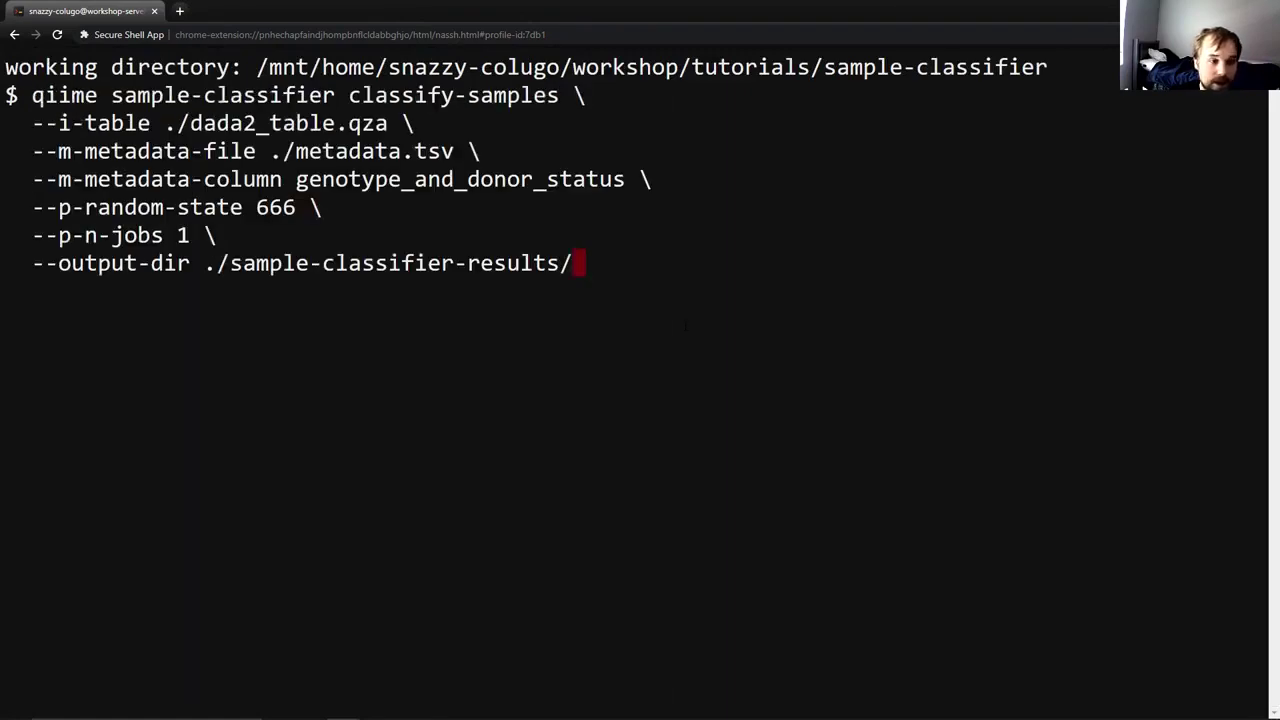
# Replace genotype_and_donor_status with cage_id and rename the output directory to sample-classifier-results-cage.
pyautogui.press('Left')
pyautogui.press('Left')
pyautogui.press('Left')
pyautogui.press('Left')
pyautogui.press('Left')
pyautogui.press('Left')
pyautogui.press('Left')
pyautogui.press('Left')
pyautogui.press('Left')
pyautogui.press('Left')
pyautogui.press('Left')
pyautogui.press('Left')
pyautogui.press('Left')
pyautogui.press('Left')
pyautogui.press('Left')
pyautogui.press('Left')
pyautogui.press('Left')
pyautogui.press('Left')
pyautogui.press('Left')
pyautogui.press('Left')
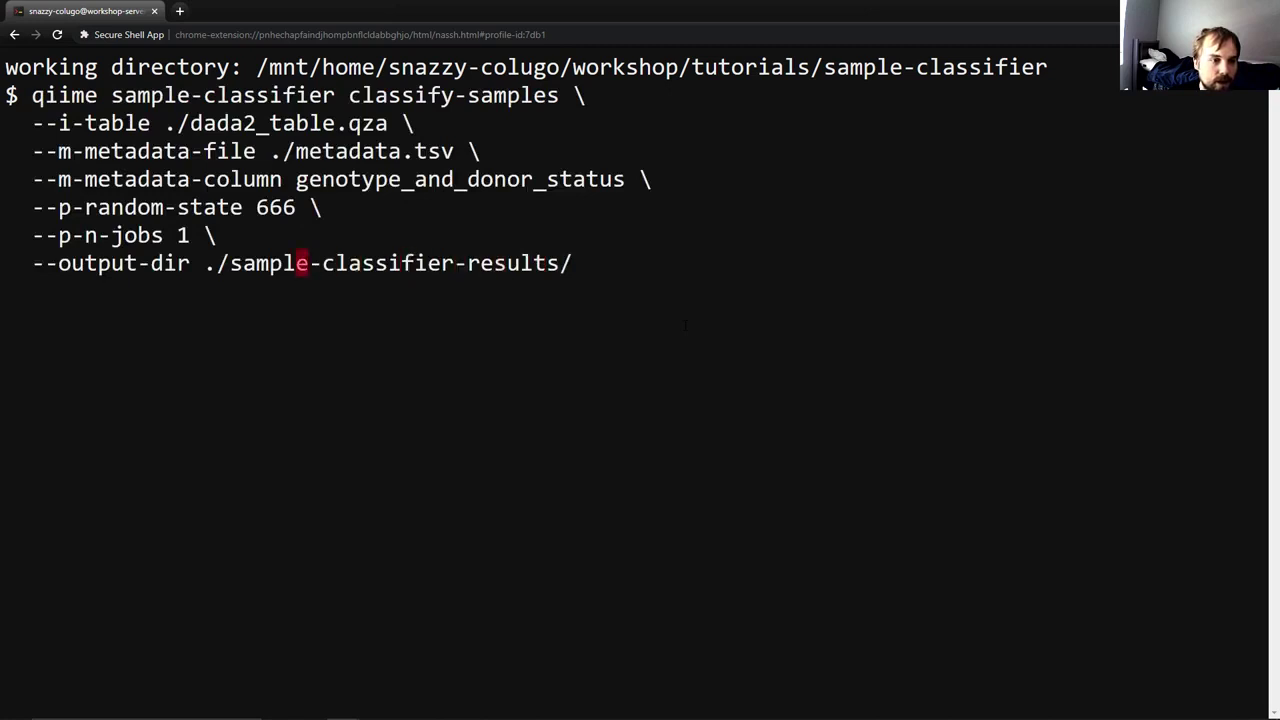
pyautogui.press('Left')
pyautogui.press('Left')
pyautogui.press('Left')
pyautogui.press('Left')
pyautogui.press('Left')
pyautogui.press('Left')
pyautogui.press('Left')
pyautogui.press('Left')
pyautogui.press('Left')
pyautogui.press('Left')
pyautogui.press('Left')
pyautogui.press('Left')
pyautogui.press('Left')
pyautogui.press('Left')
pyautogui.press('Left')
pyautogui.press('Left')
pyautogui.press('Left')
pyautogui.press('Left')
pyautogui.press('Left')
pyautogui.press('Left')
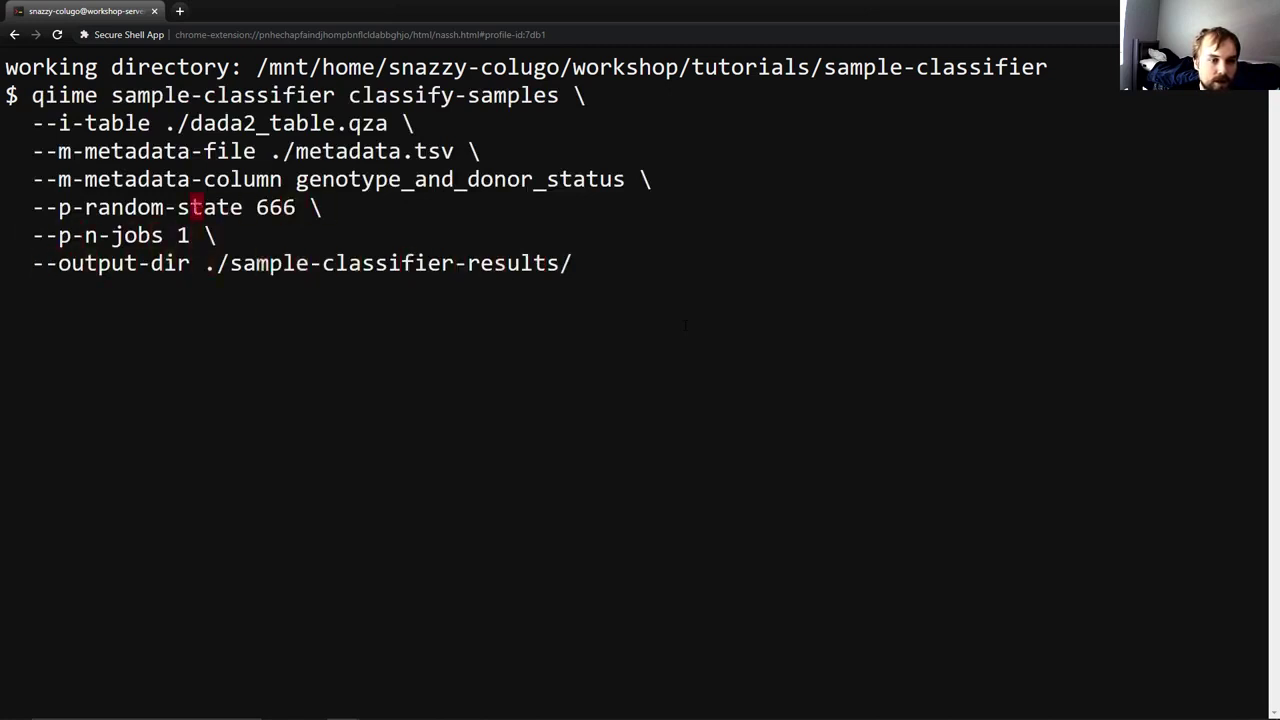
pyautogui.press('Left')
pyautogui.press('Left')
pyautogui.press('Left')
pyautogui.press('Left')
pyautogui.press('Left')
pyautogui.press('Left')
pyautogui.press('Left')
pyautogui.press('Left')
pyautogui.press('Right')
pyautogui.press('Right')
pyautogui.press('Right')
pyautogui.press('Right')
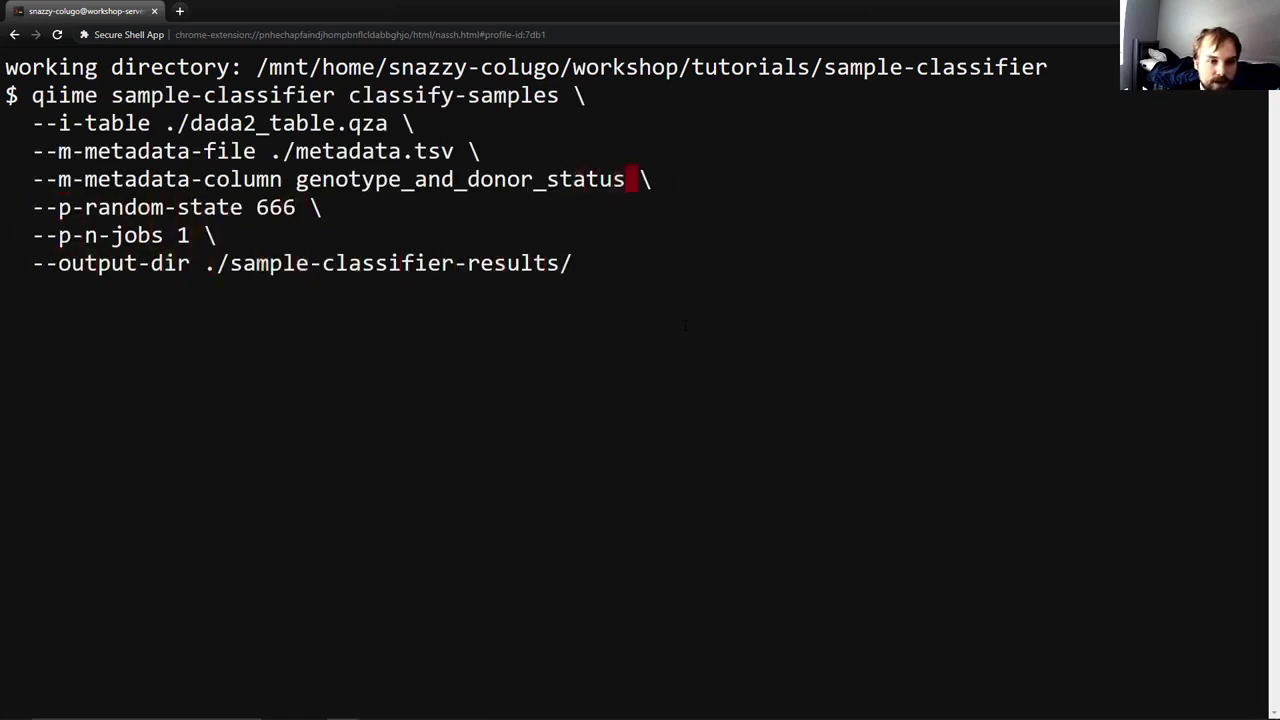
pyautogui.press('BackSpace')
pyautogui.press('BackSpace')
pyautogui.press('BackSpace')
pyautogui.press('BackSpace')
pyautogui.press('BackSpace')
pyautogui.press('BackSpace')
pyautogui.press('BackSpace')
pyautogui.press('BackSpace')
pyautogui.press('BackSpace')
pyautogui.press('BackSpace')
pyautogui.press('BackSpace')
pyautogui.press('BackSpace')
pyautogui.press('BackSpace')
pyautogui.press('BackSpace')
pyautogui.press('BackSpace')
pyautogui.press('BackSpace')
pyautogui.press('BackSpace')
pyautogui.press('BackSpace')
pyautogui.press('BackSpace')
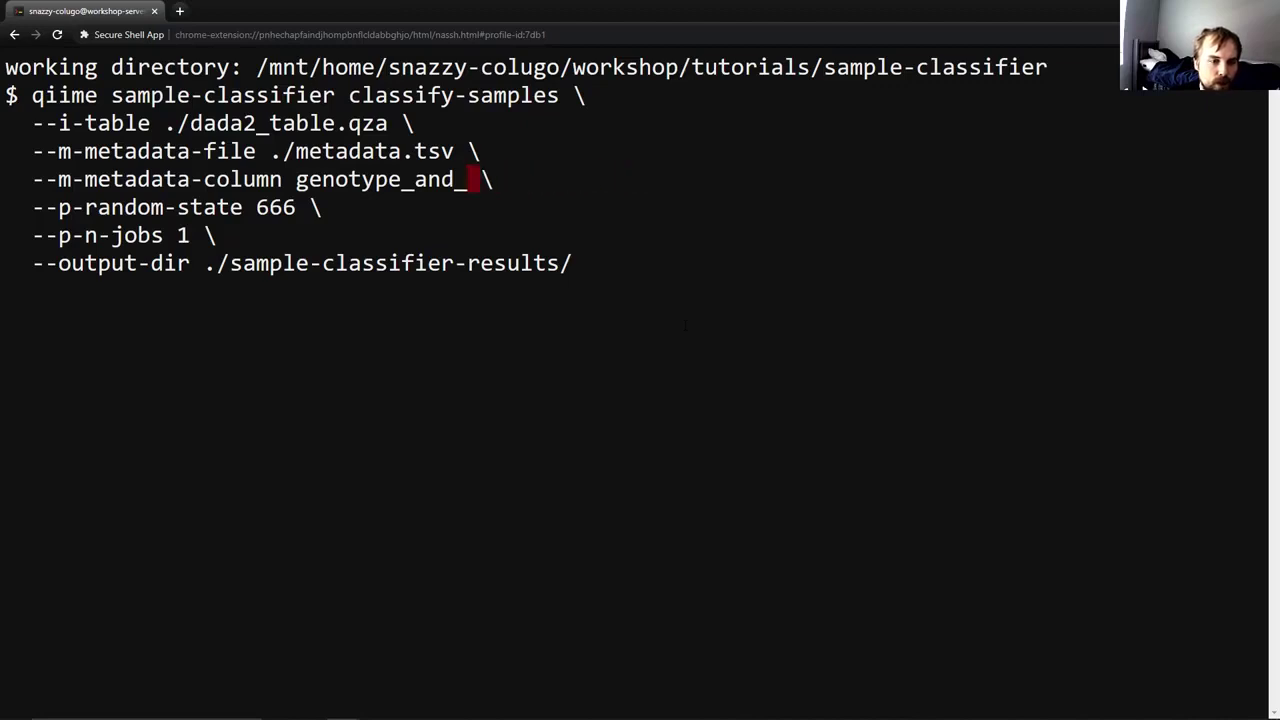
pyautogui.press('BackSpace')
pyautogui.press('BackSpace')
pyautogui.press('BackSpace')
pyautogui.press('BackSpace')
pyautogui.press('BackSpace')
pyautogui.press('BackSpace')
pyautogui.write('cage')
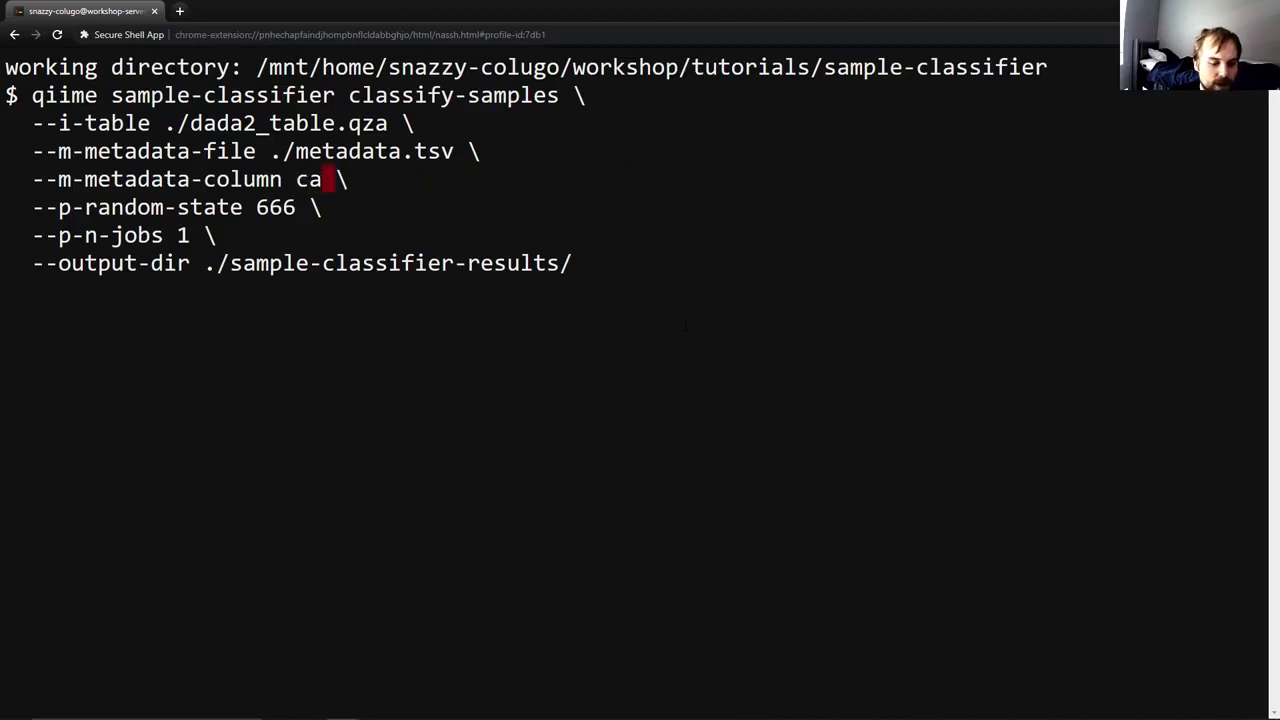
pyautogui.write('_id')
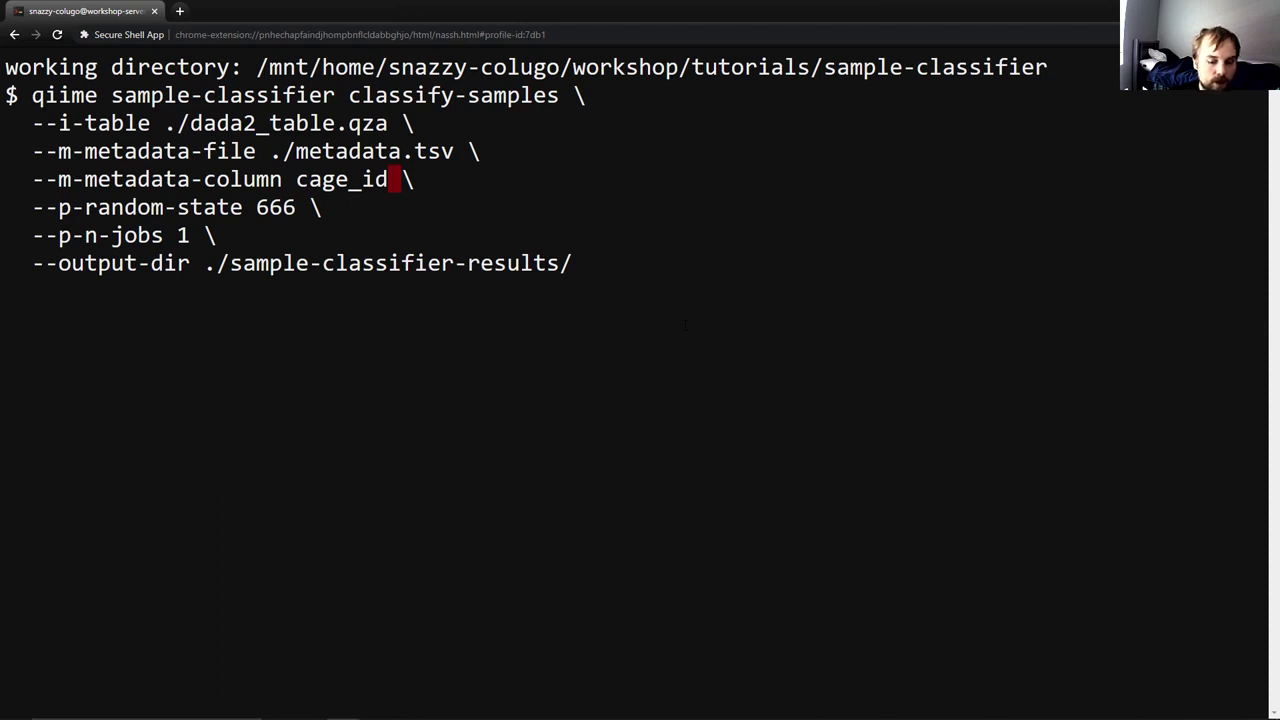
pyautogui.press('Right')
pyautogui.press('Right')
pyautogui.press('Right')
pyautogui.press('Right')
pyautogui.press('Right')
pyautogui.press('Right')
pyautogui.press('Right')
pyautogui.press('Right')
pyautogui.press('Right')
pyautogui.press('Right')
pyautogui.press('Right')
pyautogui.press('Right')
pyautogui.press('Right')
pyautogui.press('Right')
pyautogui.press('Right')
pyautogui.press('Right')
pyautogui.press('Right')
pyautogui.press('Right')
pyautogui.press('Right')
pyautogui.press('Right')
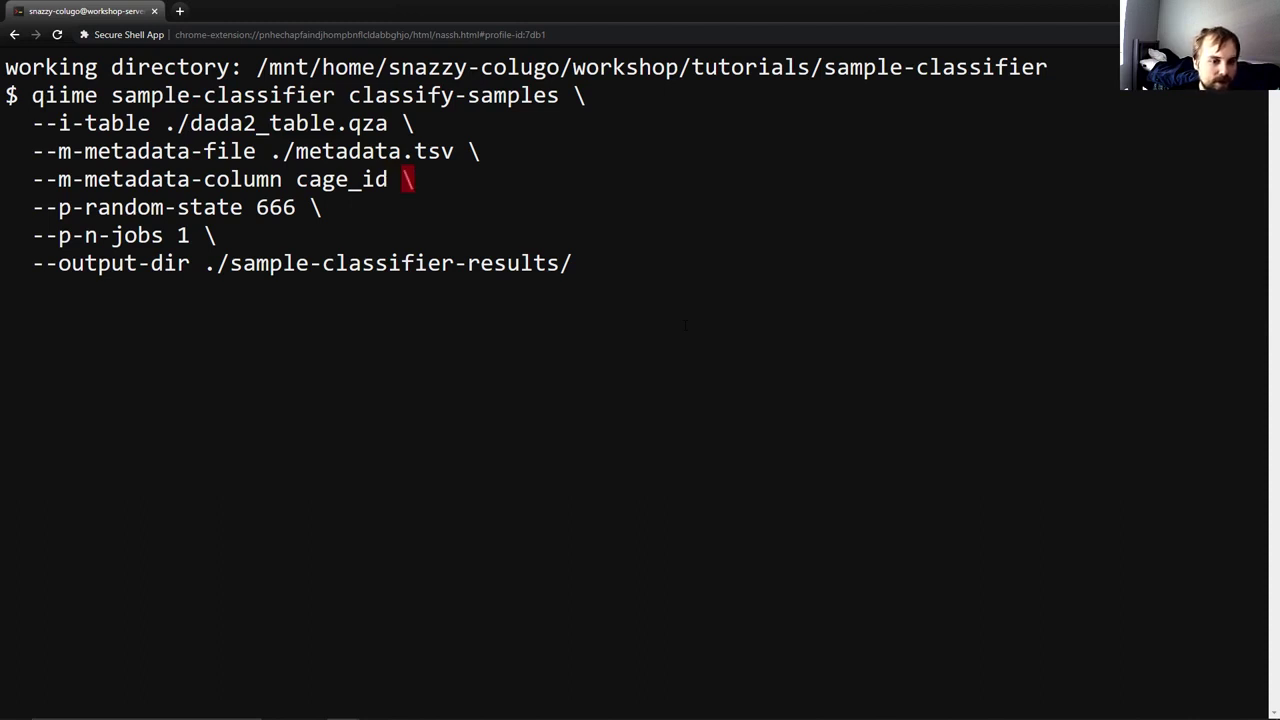
pyautogui.press('Right')
pyautogui.press('Right')
pyautogui.press('Right')
pyautogui.press('Right')
pyautogui.press('Right')
pyautogui.press('Right')
pyautogui.press('Right')
pyautogui.press('Right')
pyautogui.press('Right')
pyautogui.press('Right')
pyautogui.press('Right')
pyautogui.press('Right')
pyautogui.press('Right')
pyautogui.press('Right')
pyautogui.press('Right')
pyautogui.press('Right')
pyautogui.press('Right')
pyautogui.press('Right')
pyautogui.press('Right')
pyautogui.press('Right')
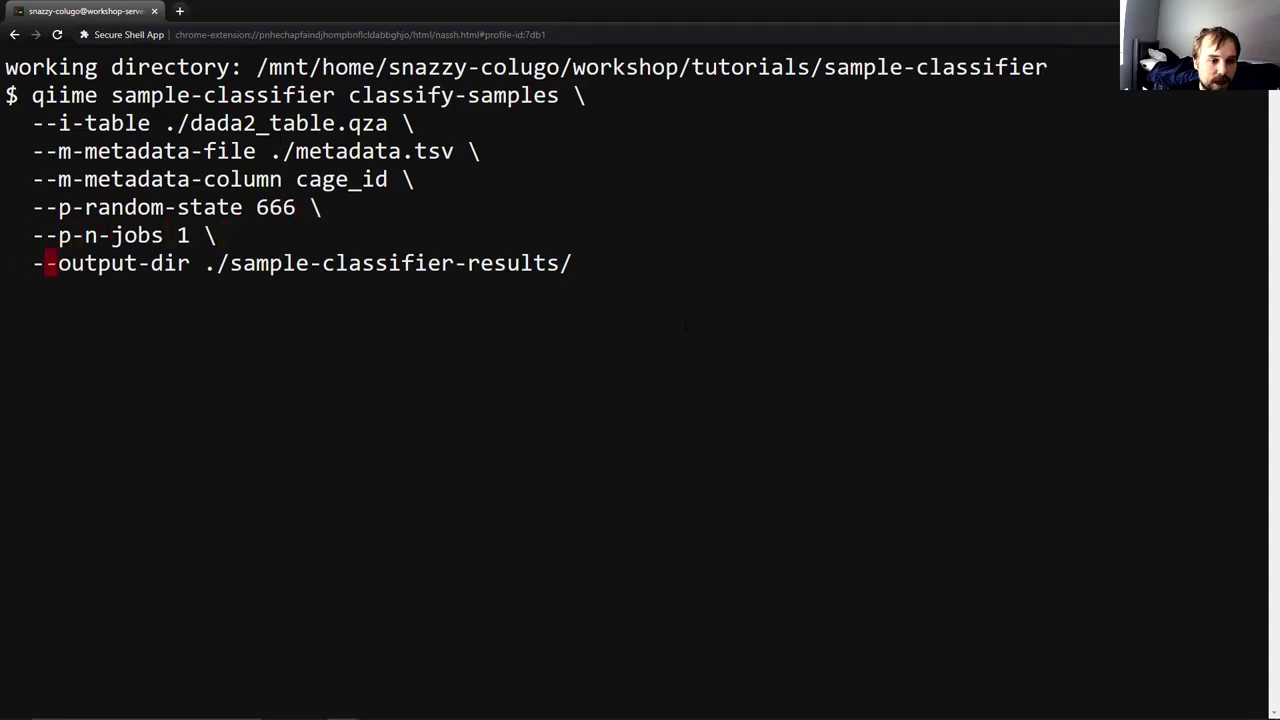
pyautogui.press('Right')
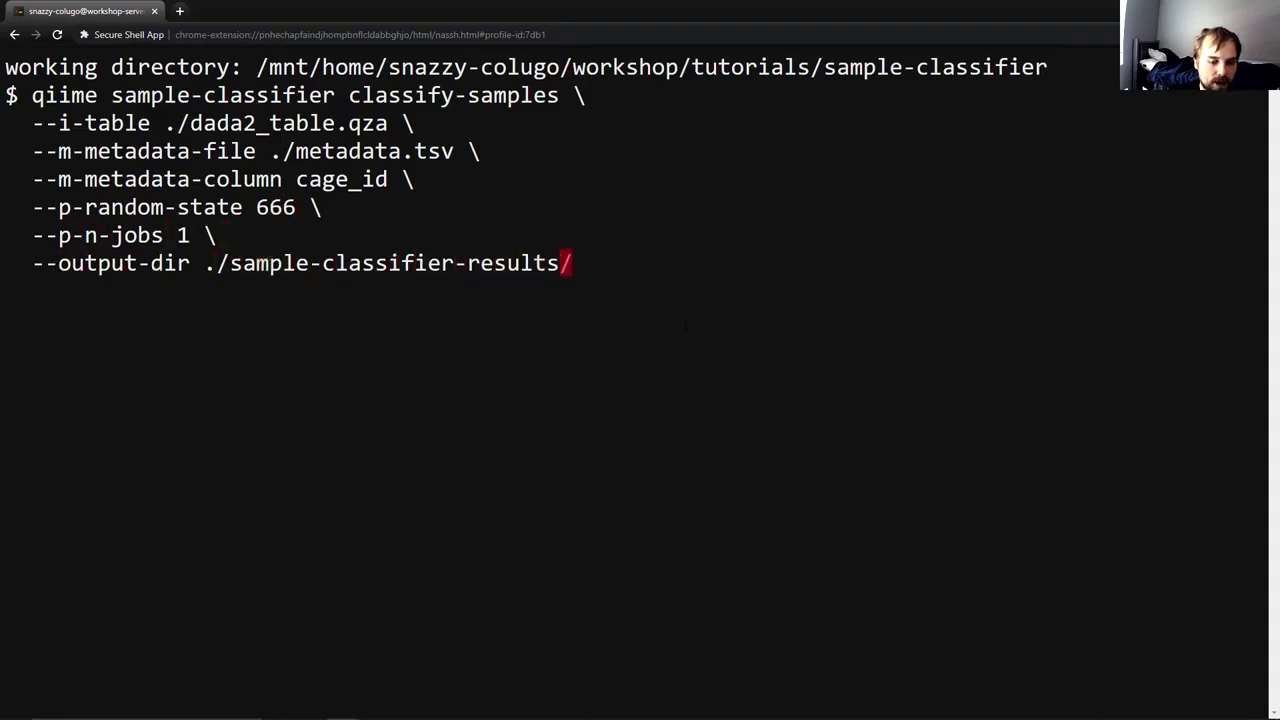
pyautogui.write('-cage')
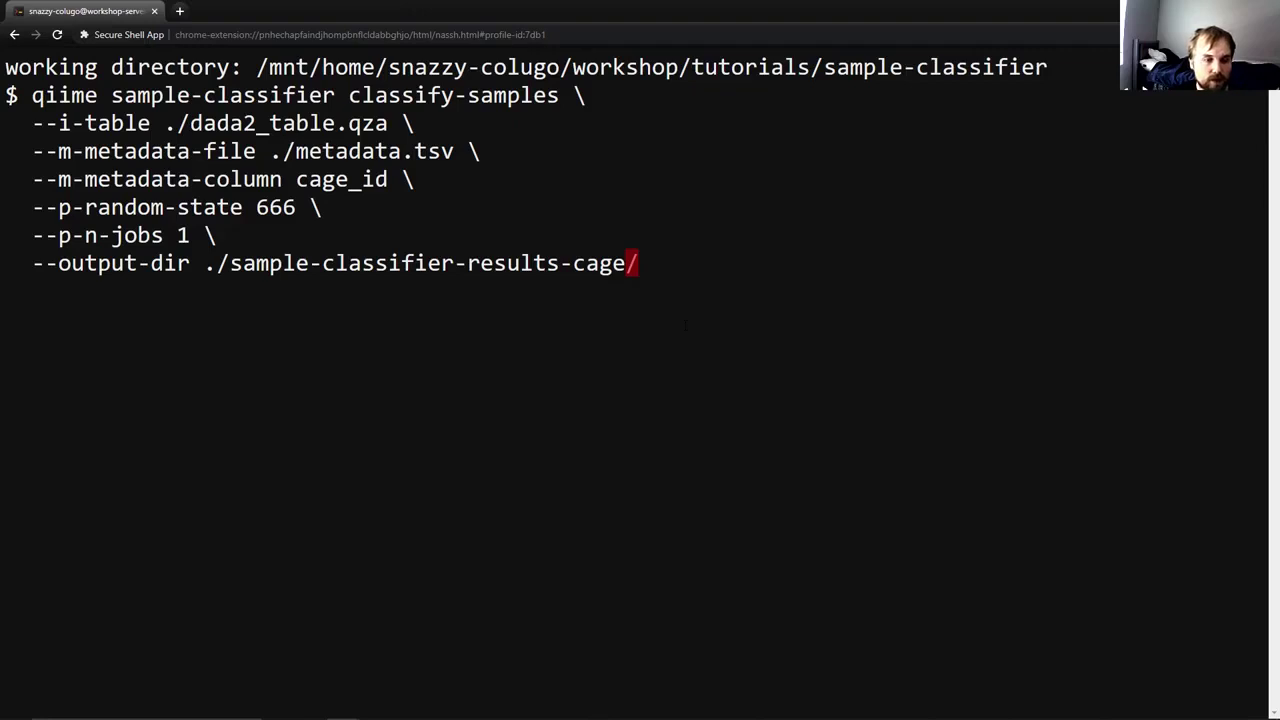
# Run the cage_id classify-samples command, check its output path, then return to the server directory listing.
pyautogui.press('Return')
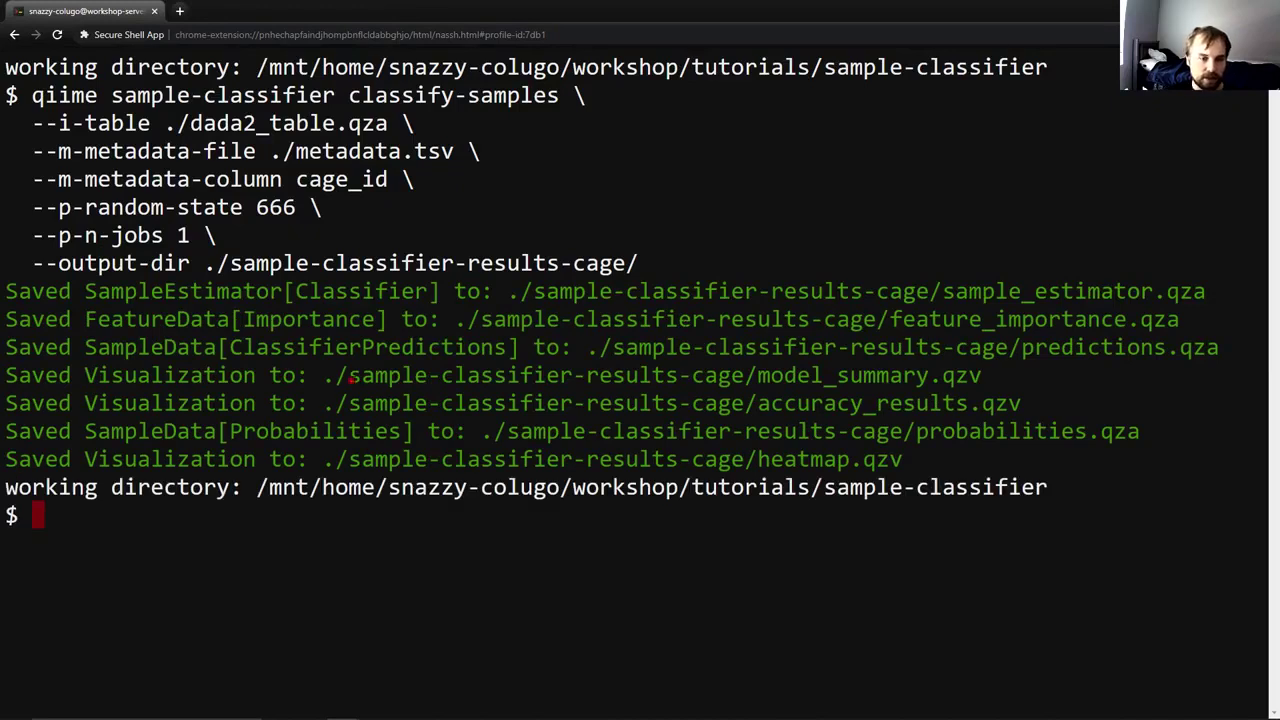
pyautogui.moveTo(350, 378); pyautogui.dragTo(742, 381)
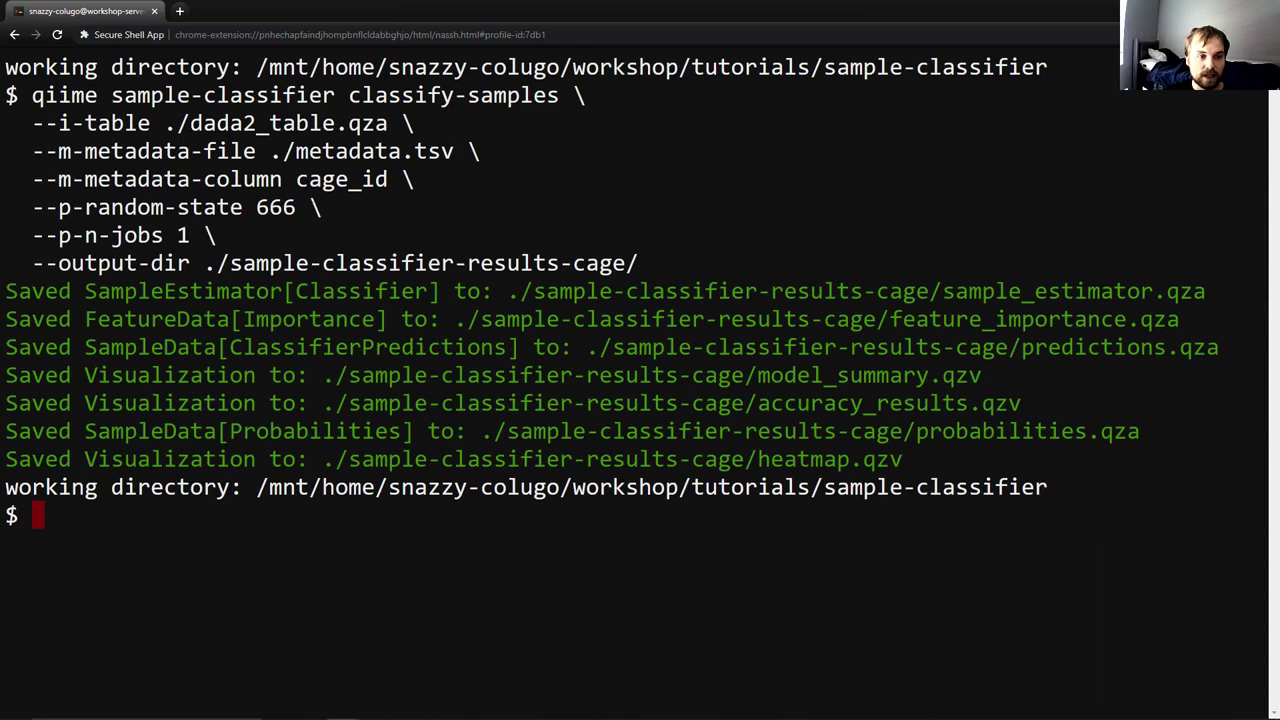
pyautogui.doubleClick(305, 180)
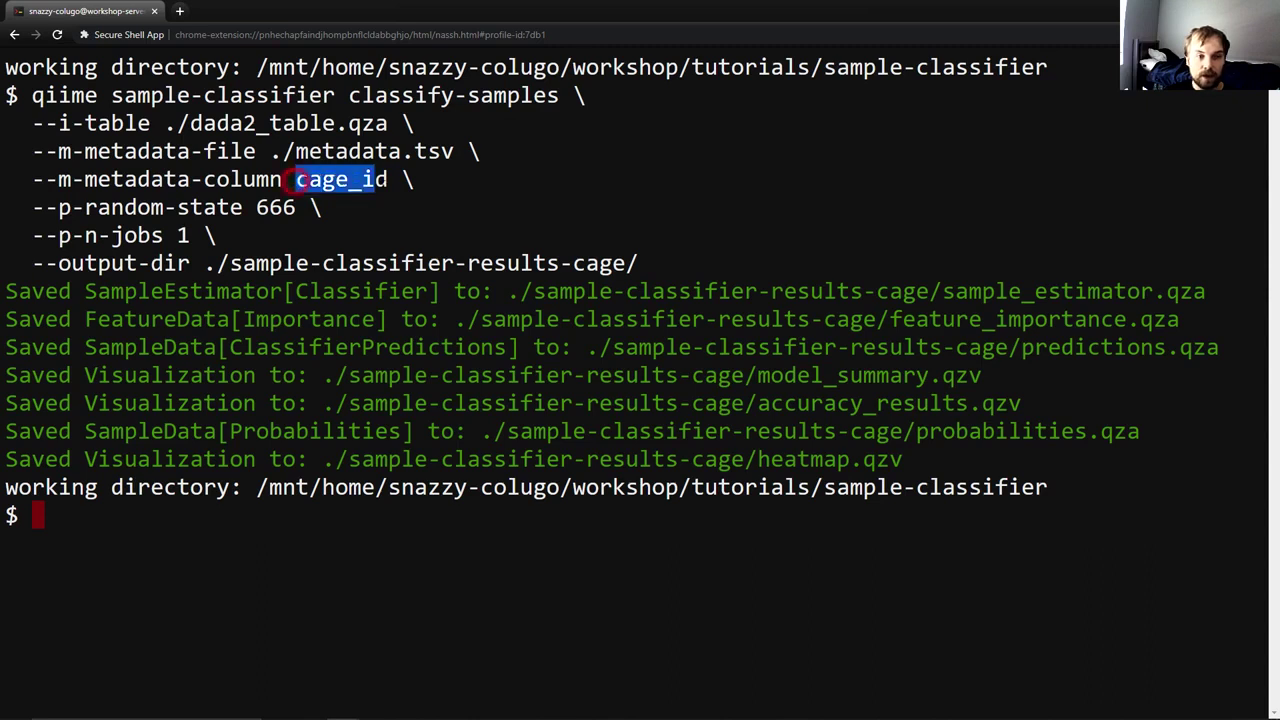
pyautogui.click(420, 291)
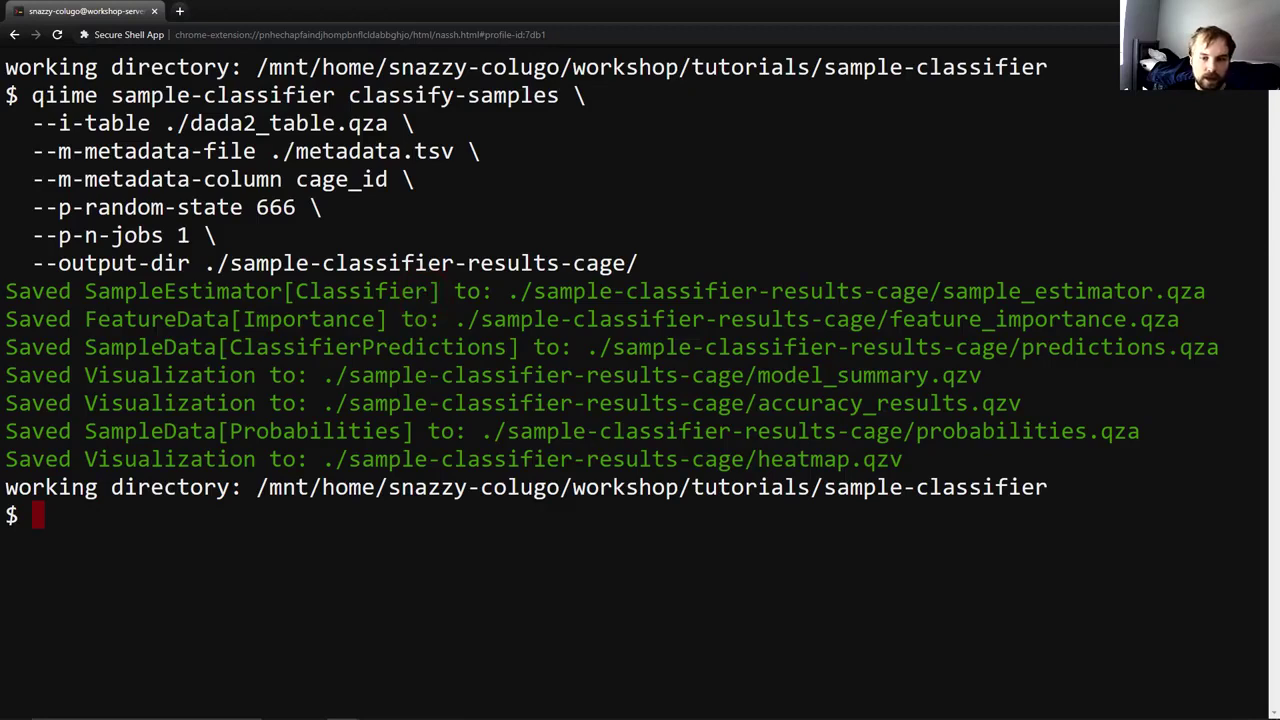
pyautogui.hotkey('alt', 'Tab')
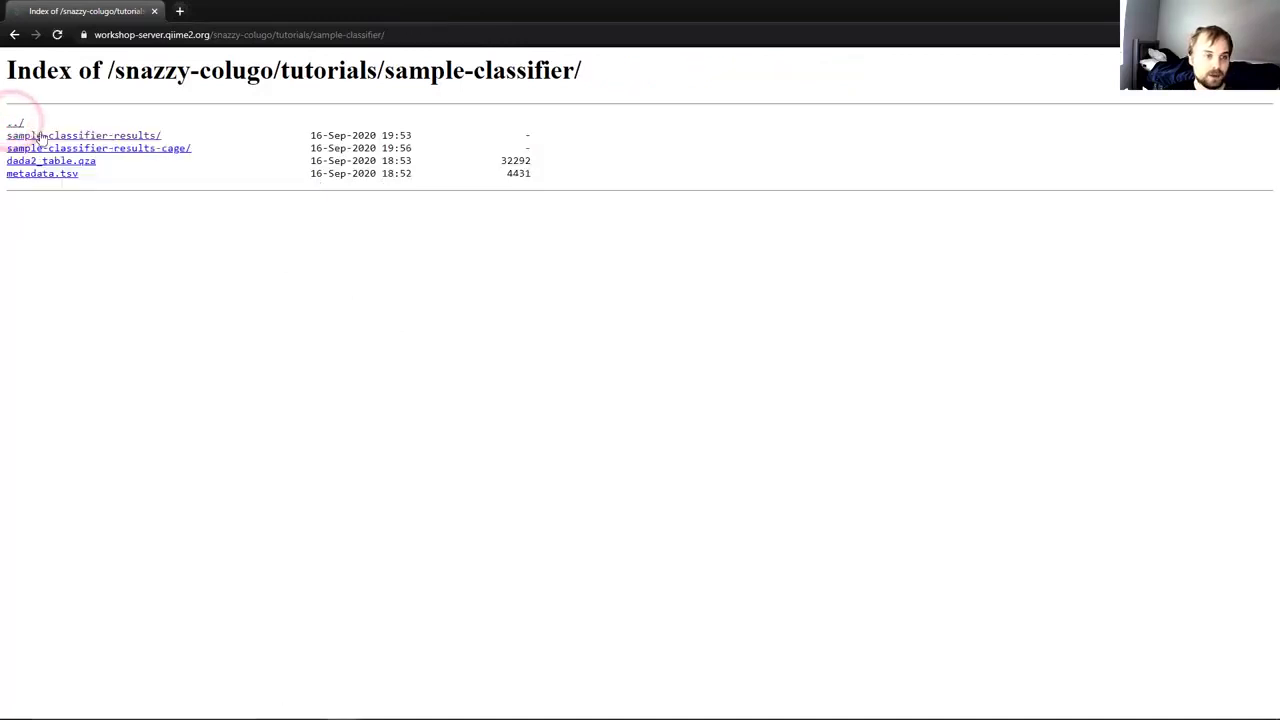
# Open sample-classifier-results-cage and copy the accuracy_results.qzv link address.
pyautogui.click(110, 150)
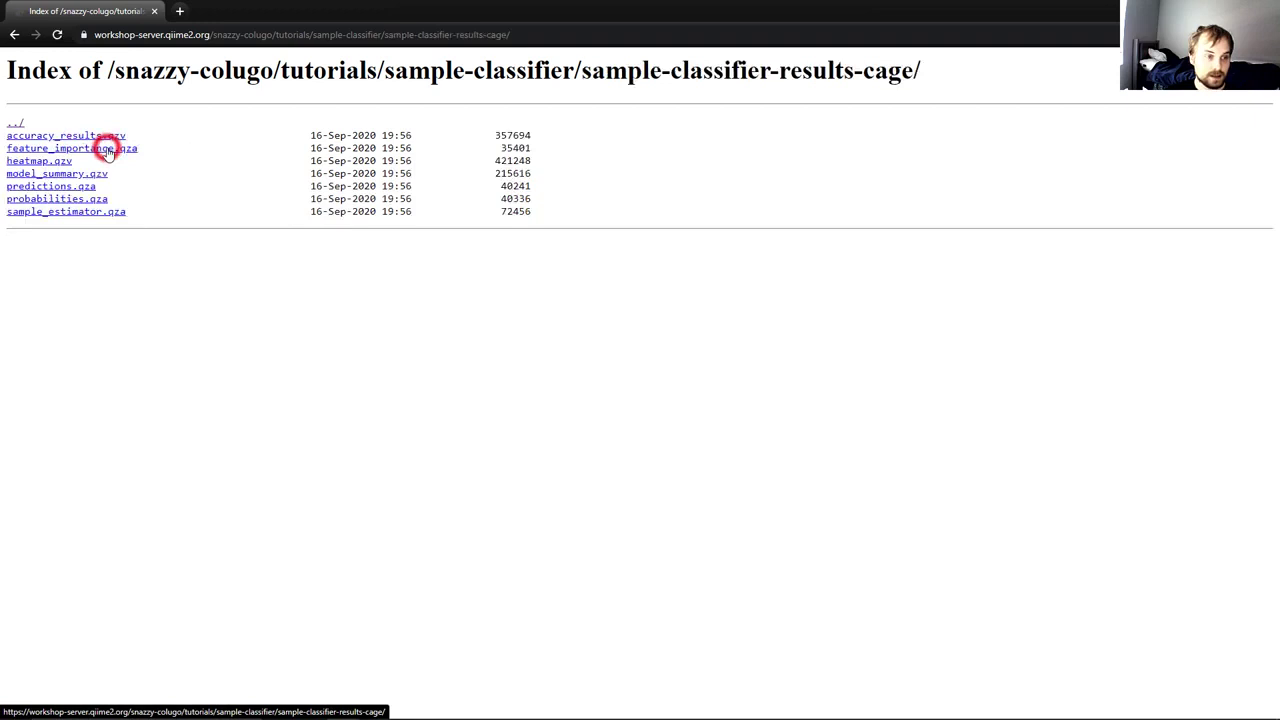
pyautogui.rightClick(102, 139)
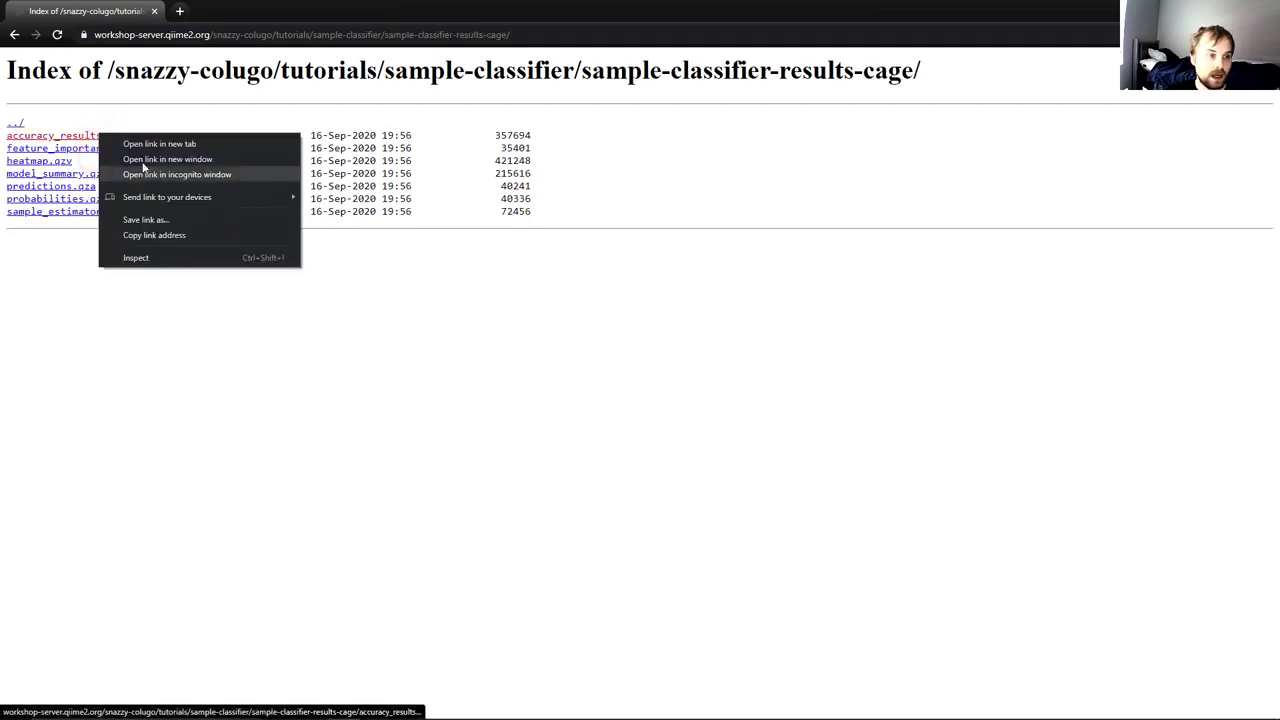
pyautogui.click(149, 233)
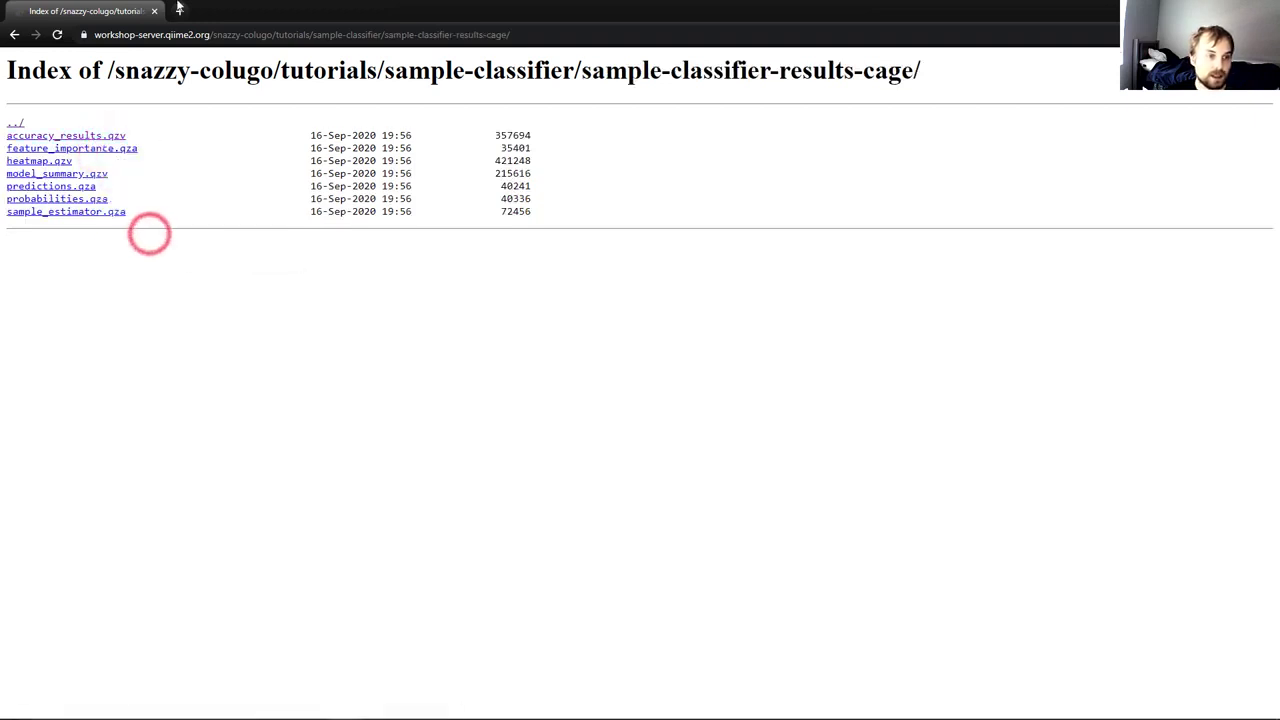
pyautogui.moveTo(583, 76); pyautogui.dragTo(914, 68)
pyautogui.click(914, 68)
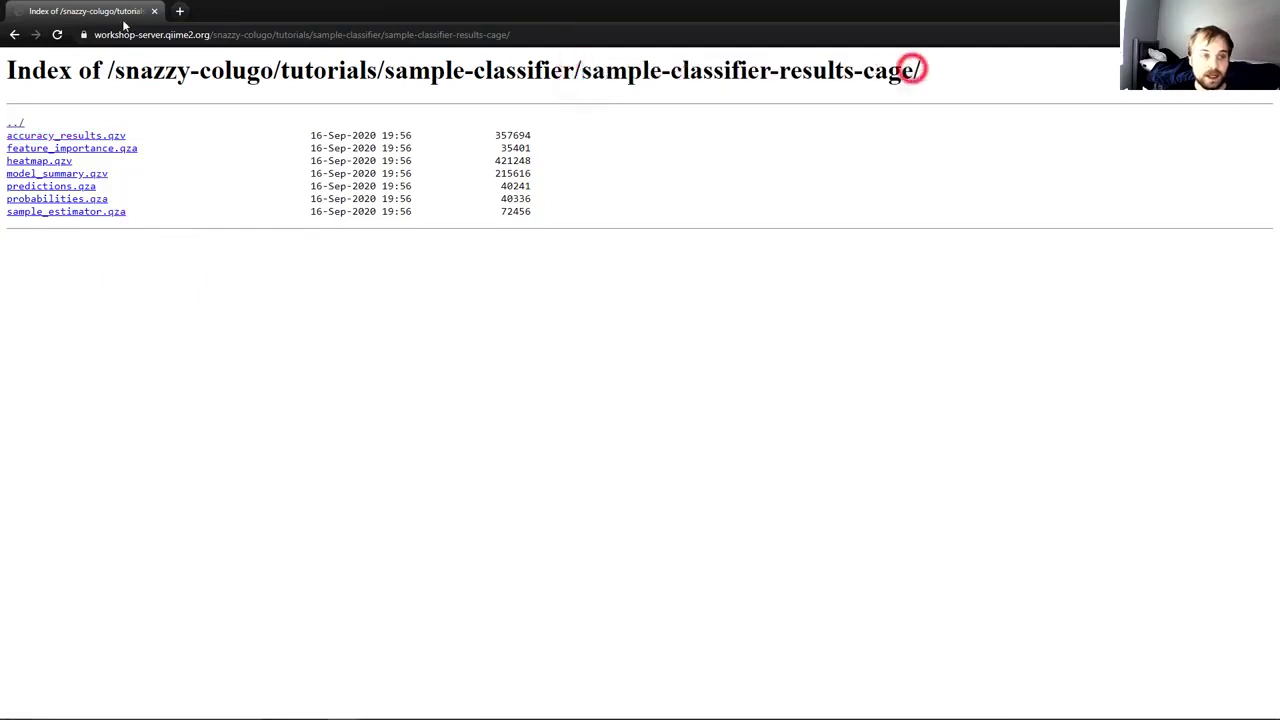
# Search Google for 'qiime tools view' in a new tab.
pyautogui.click(179, 11)
pyautogui.write('qi')
pyautogui.press('Return')
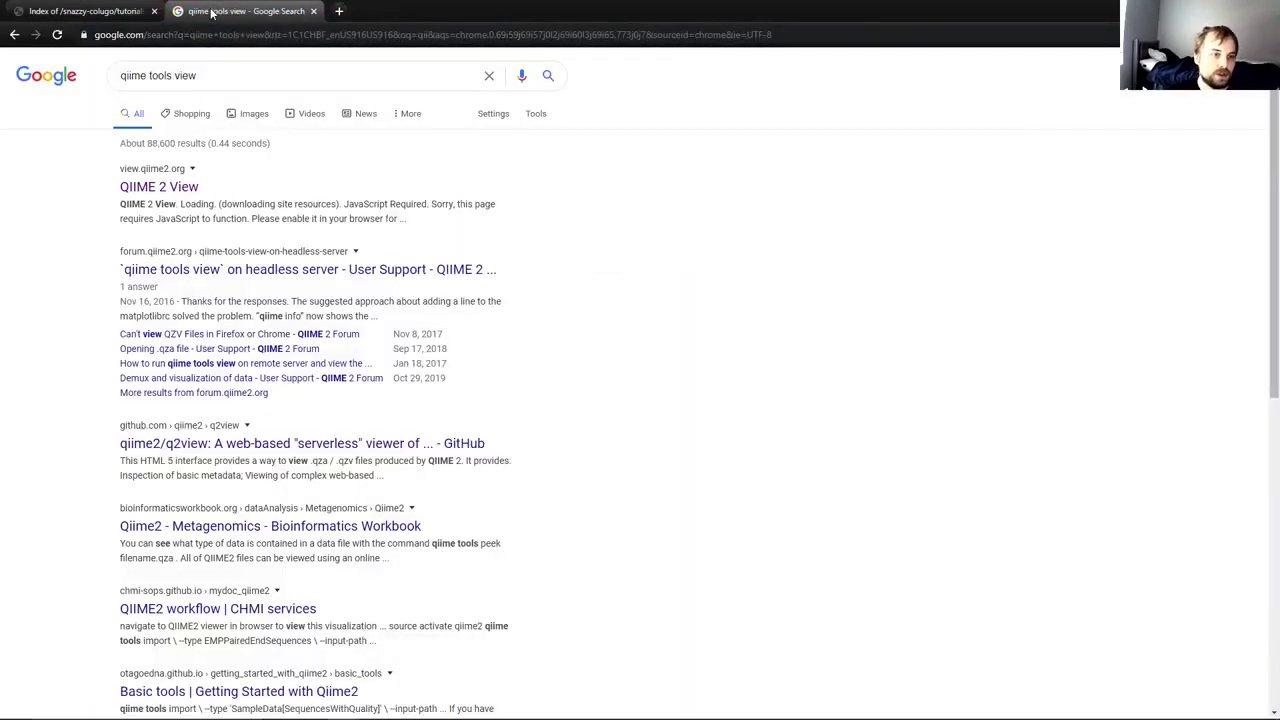
pyautogui.click(157, 189)
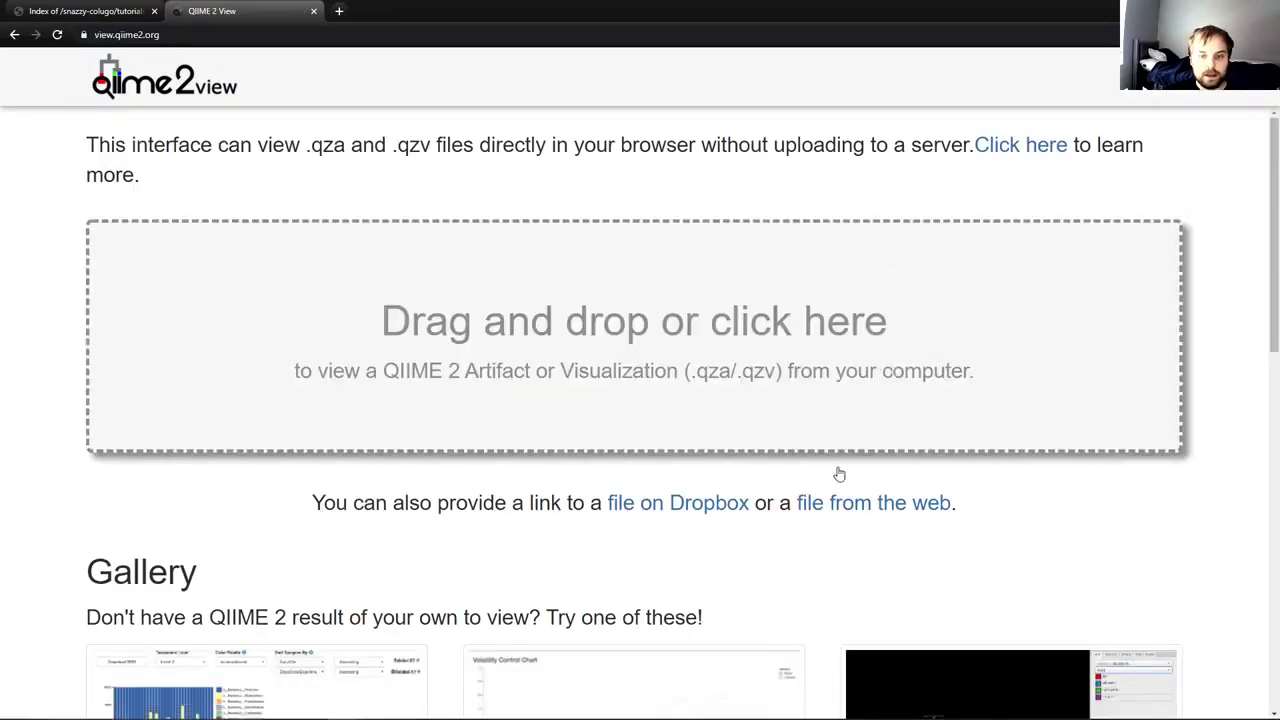
pyautogui.click(831, 505)
pyautogui.rightClick(445, 490)
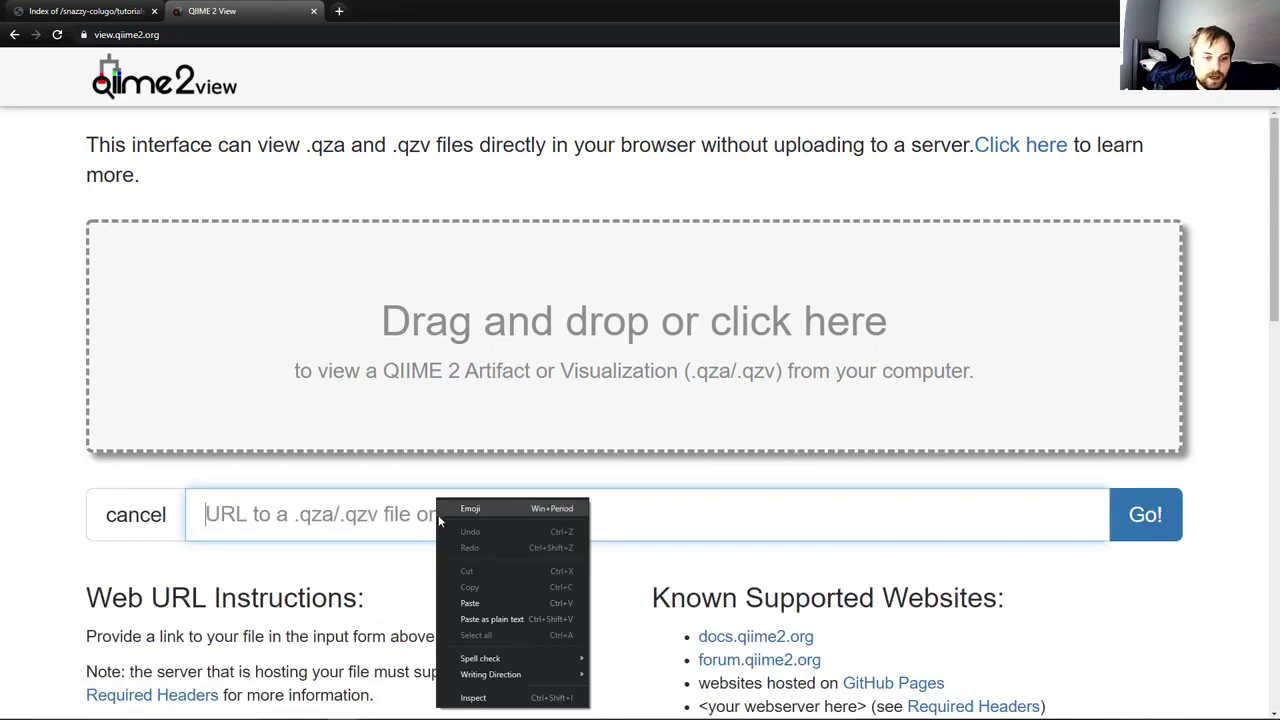
pyautogui.click(475, 607)
pyautogui.click(1144, 514)
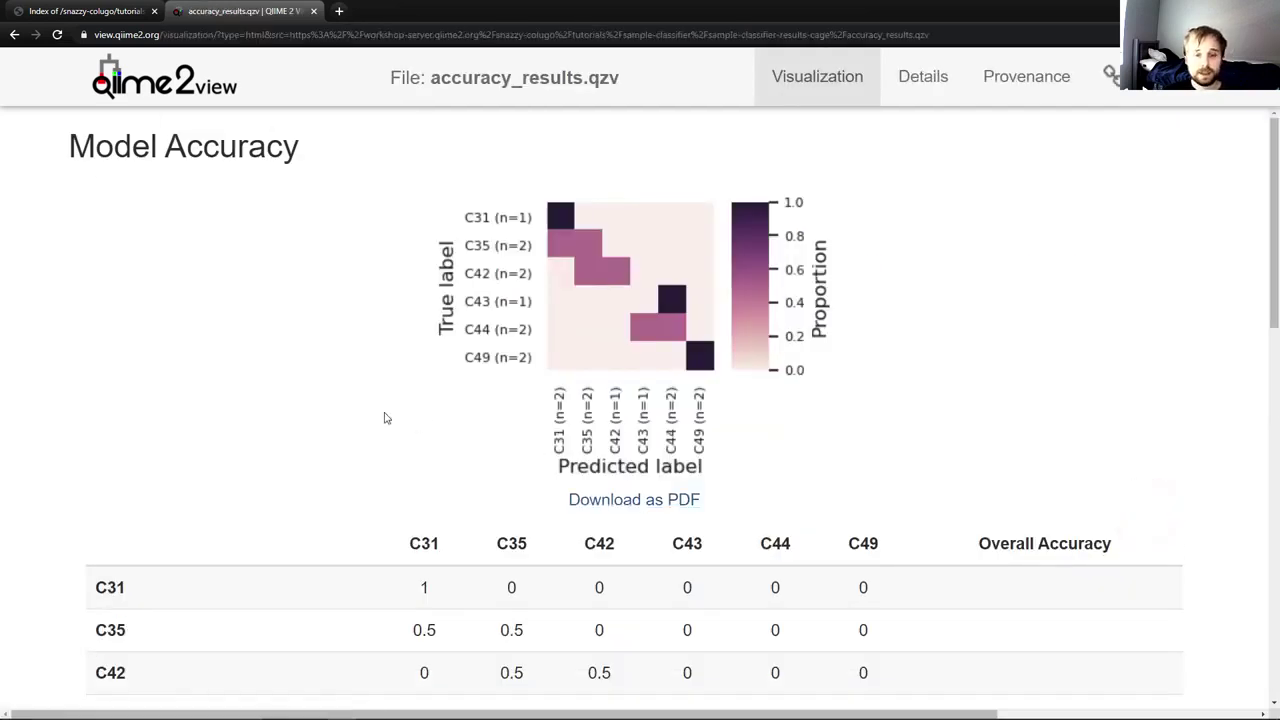
pyautogui.scroll(-2, 382, 417)
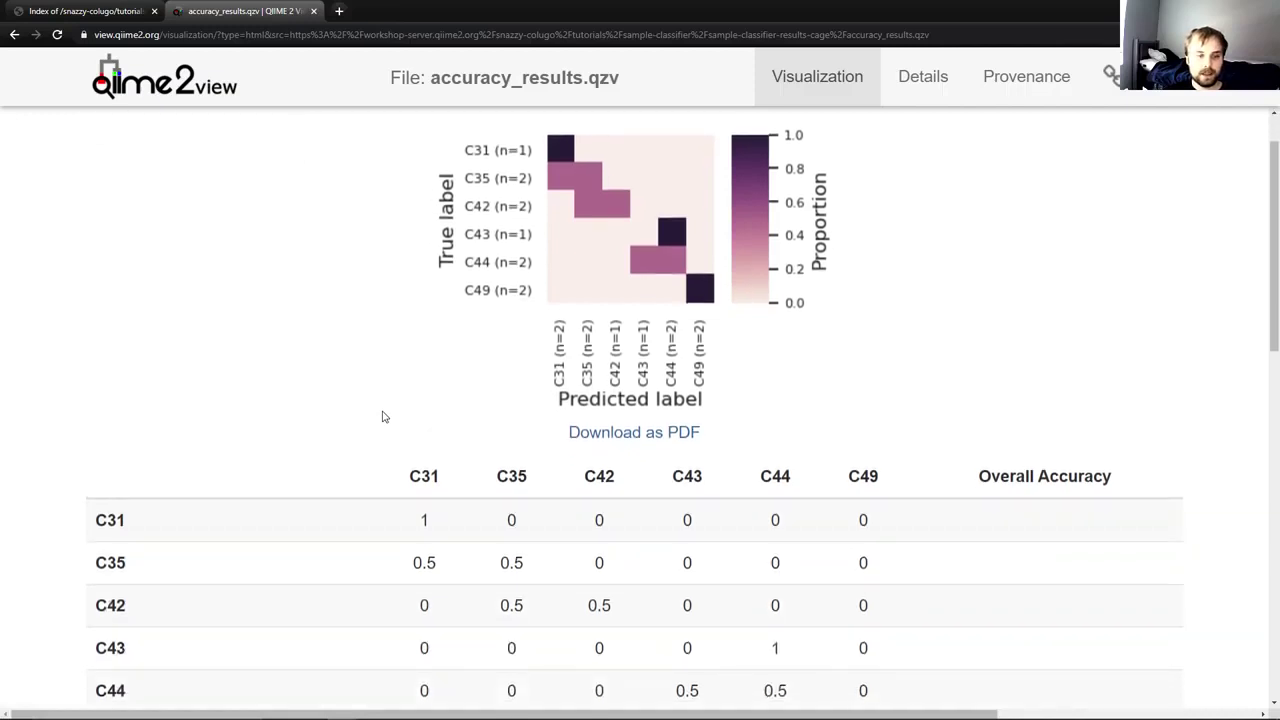
pyautogui.scroll(1, 382, 417)
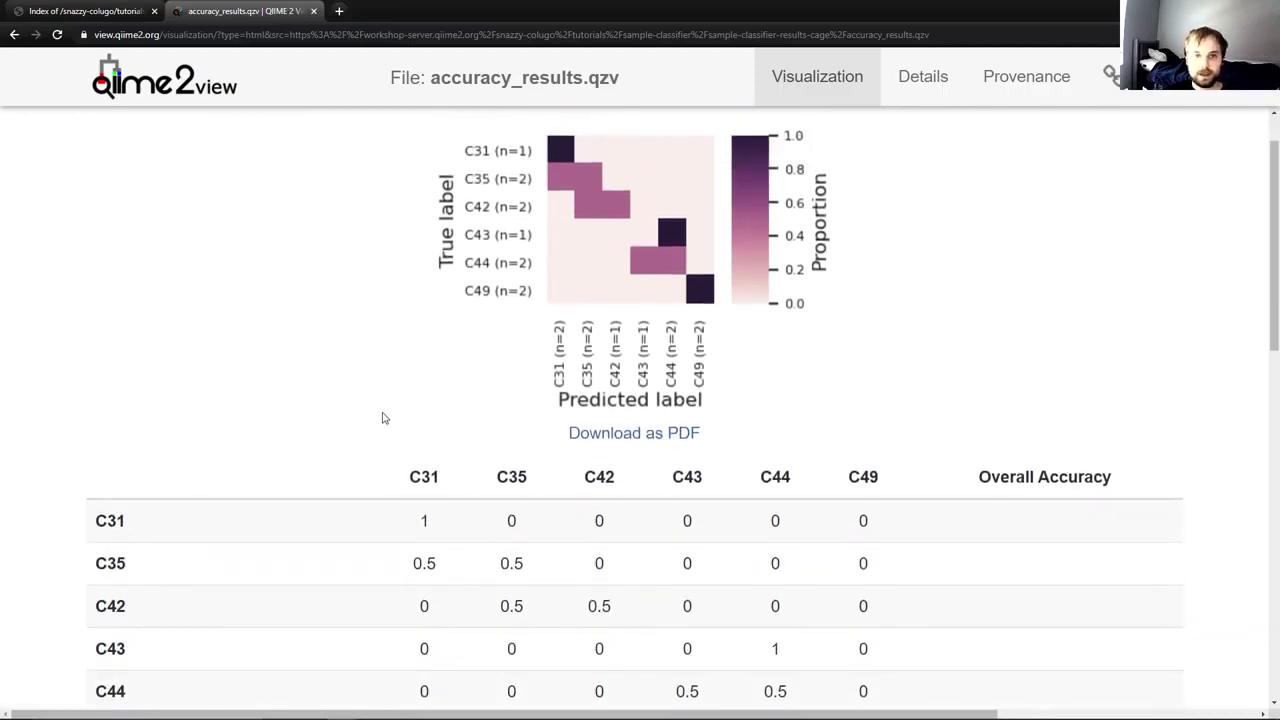
pyautogui.scroll(-3, 338, 423)
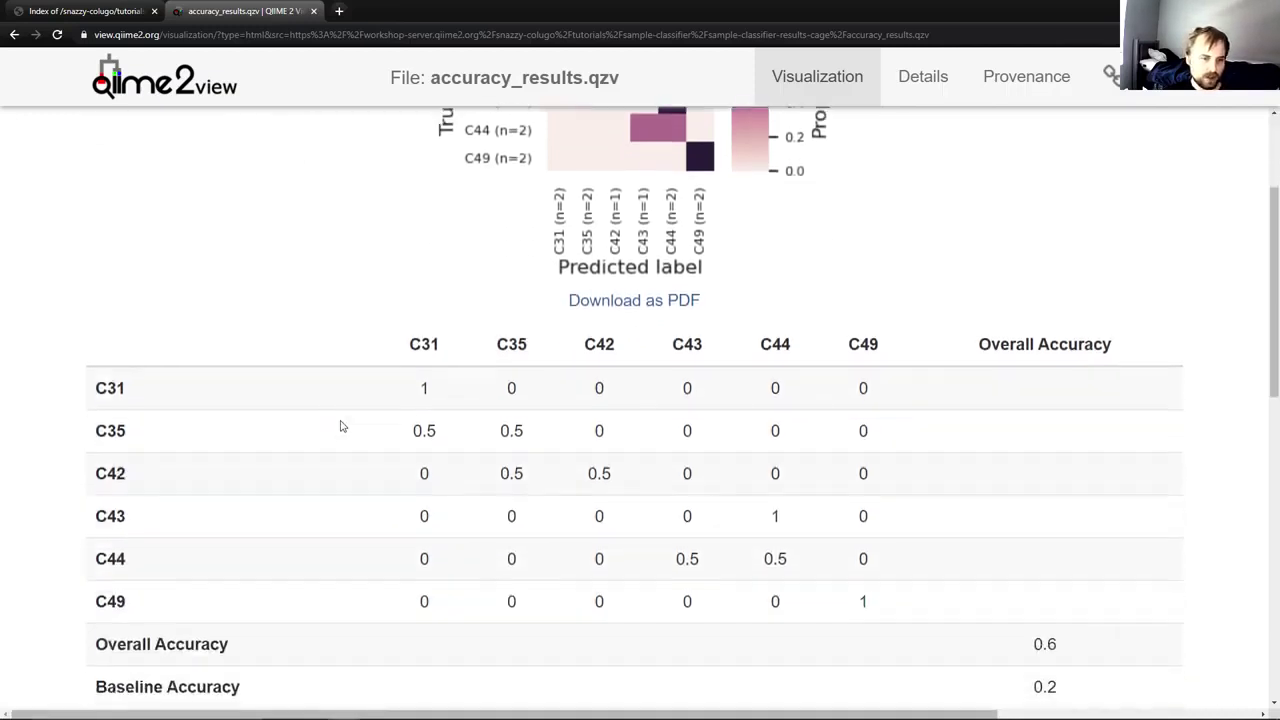
pyautogui.click(423, 388)
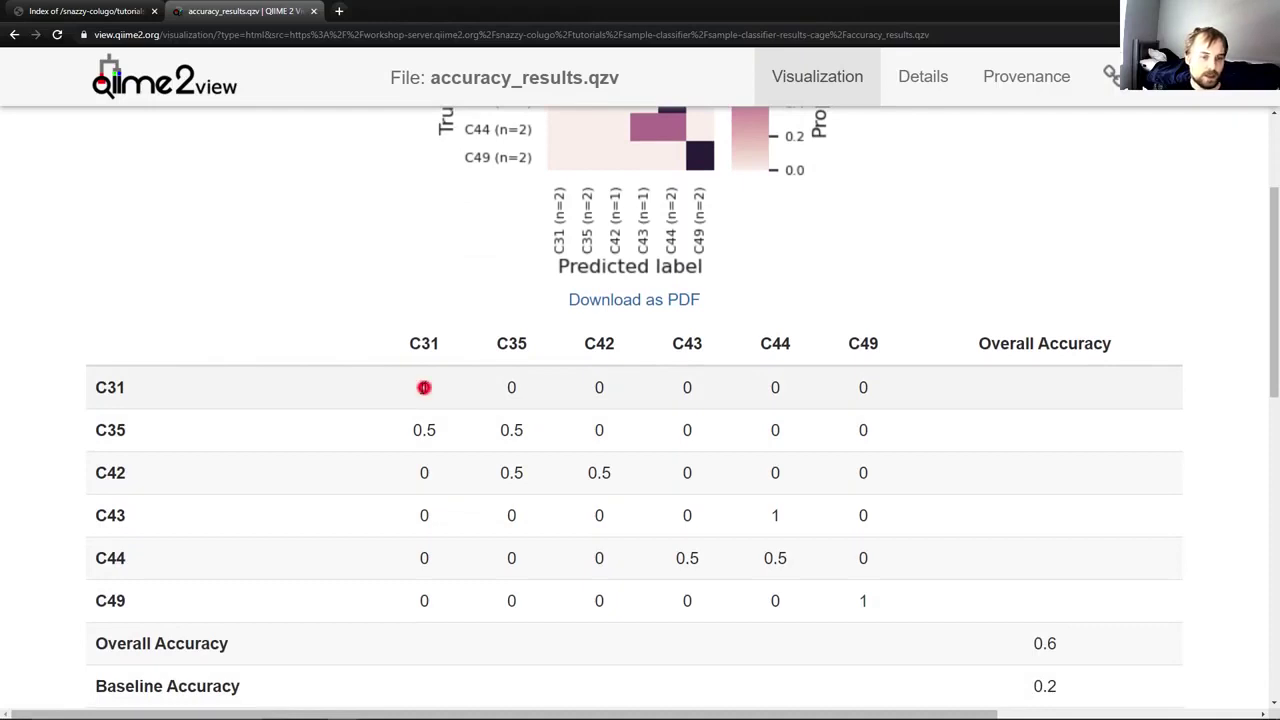
pyautogui.doubleClick(423, 388)
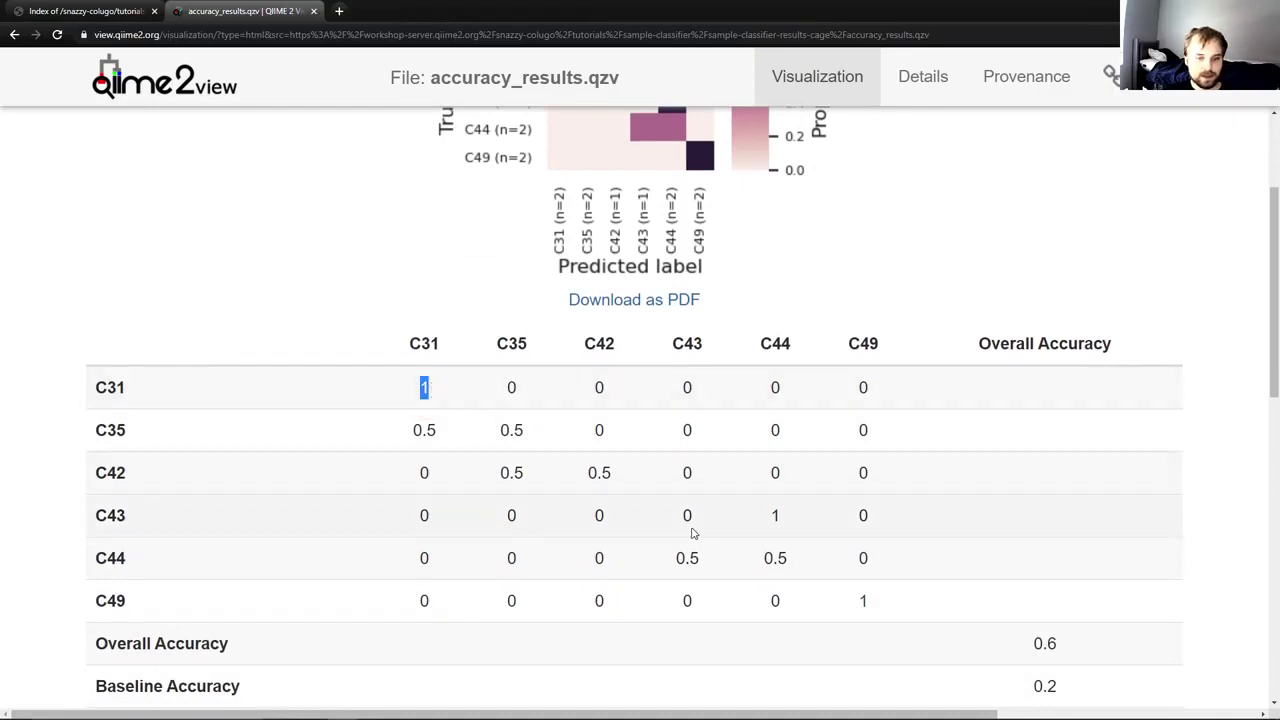
pyautogui.doubleClick(775, 515)
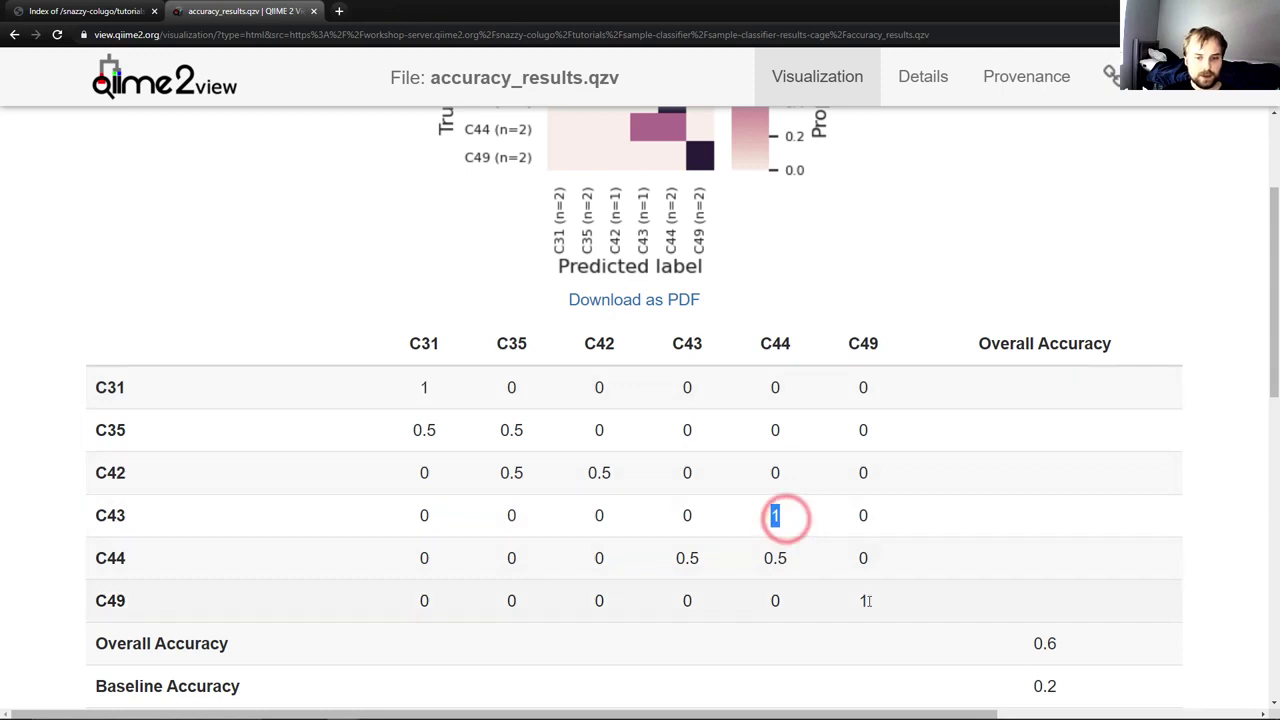
pyautogui.click(866, 600)
pyautogui.doubleClick(866, 600)
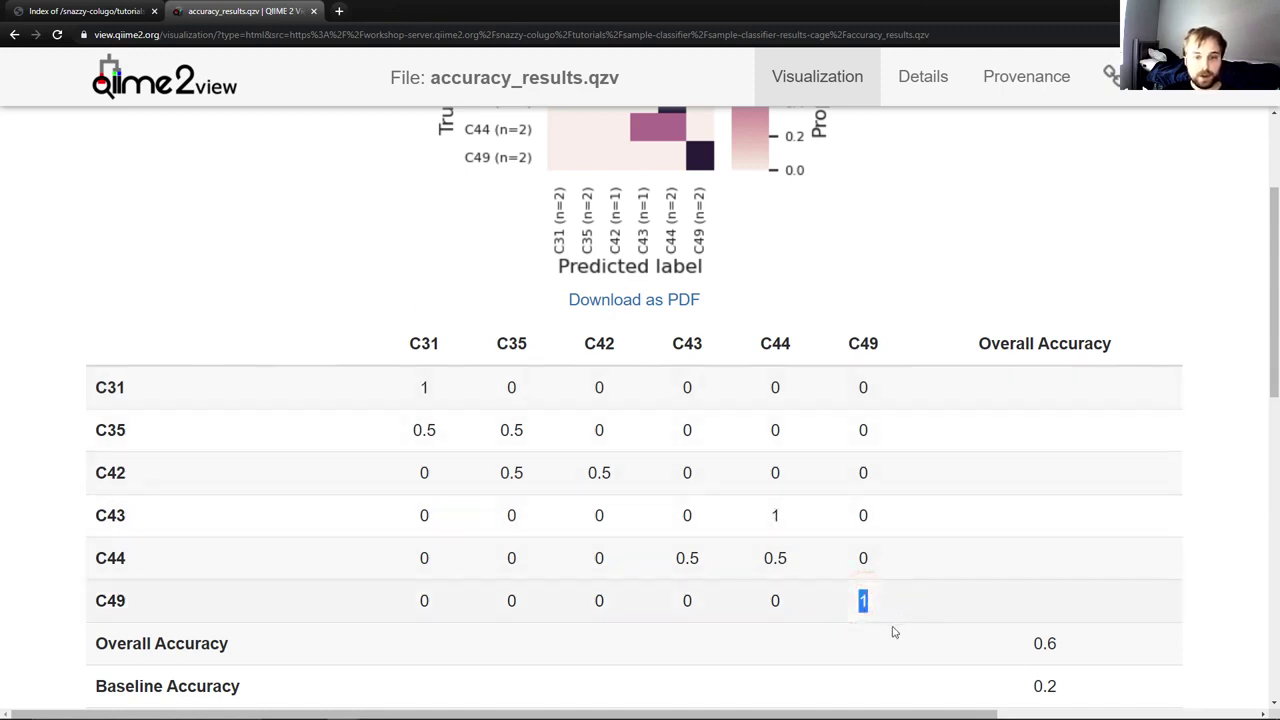
pyautogui.click(866, 659)
pyautogui.scroll(-1, 808, 606)
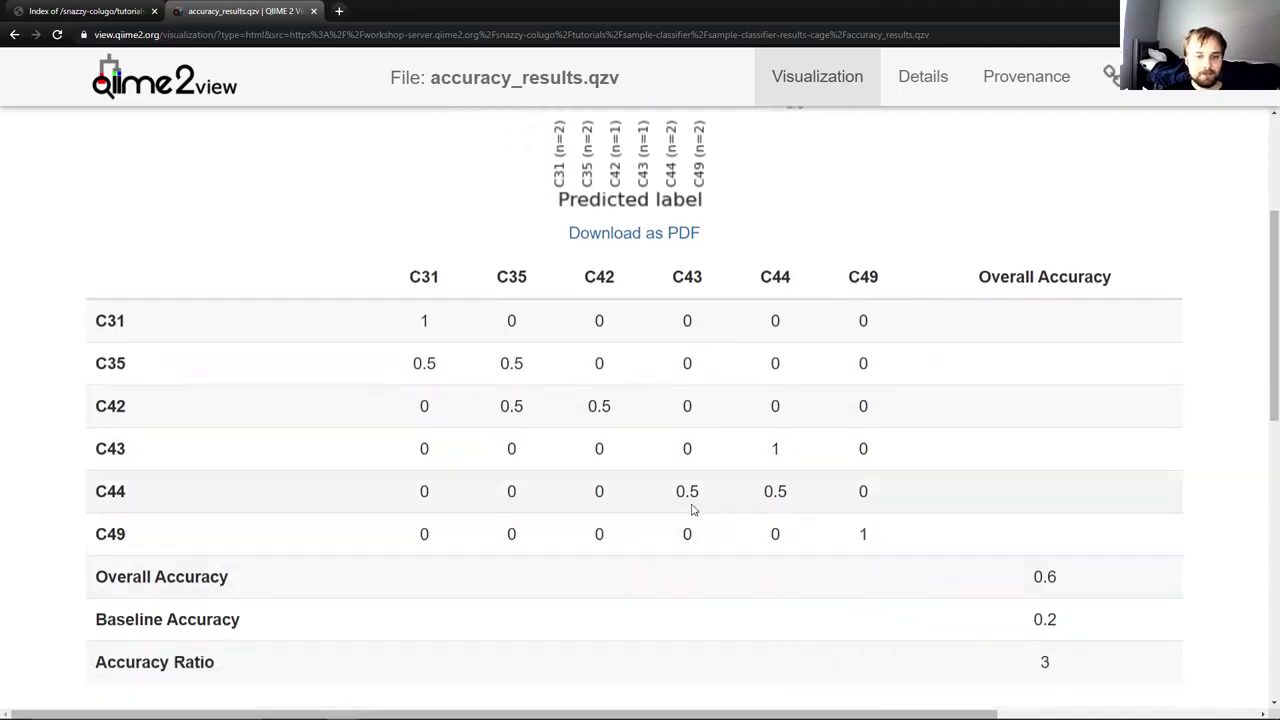
pyautogui.doubleClick(678, 492)
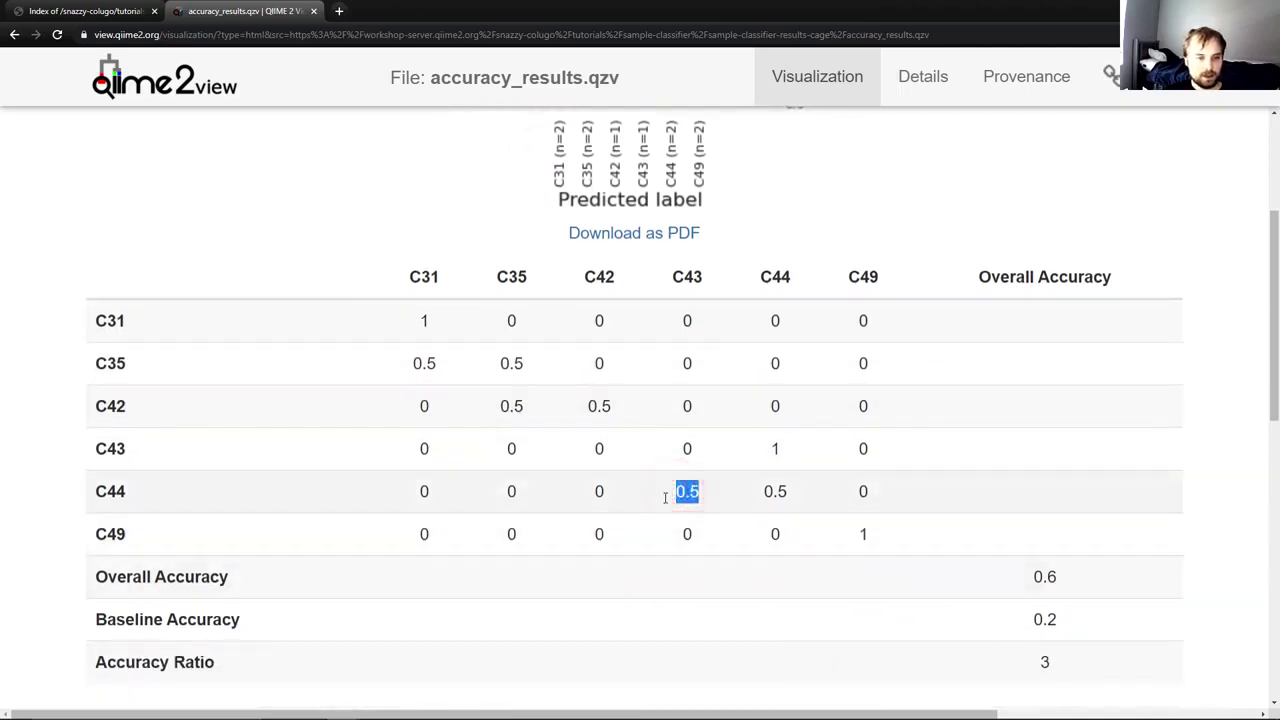
pyautogui.click(377, 406)
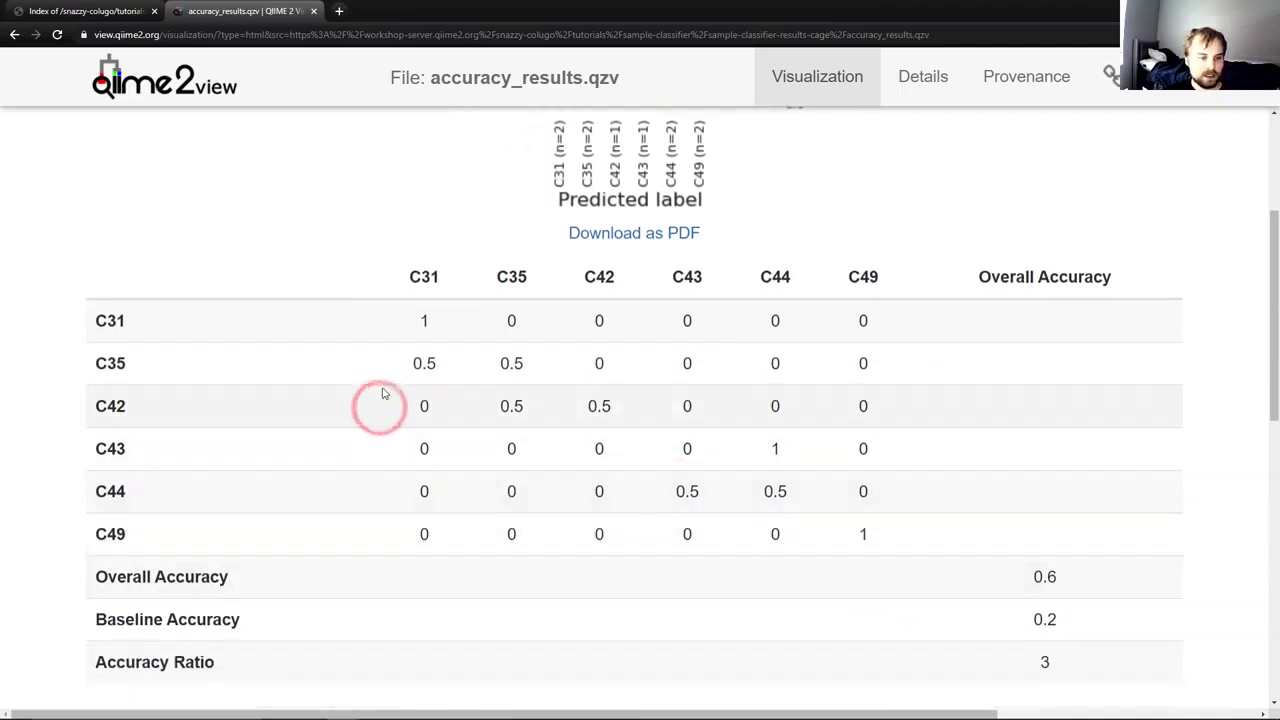
pyautogui.doubleClick(431, 365)
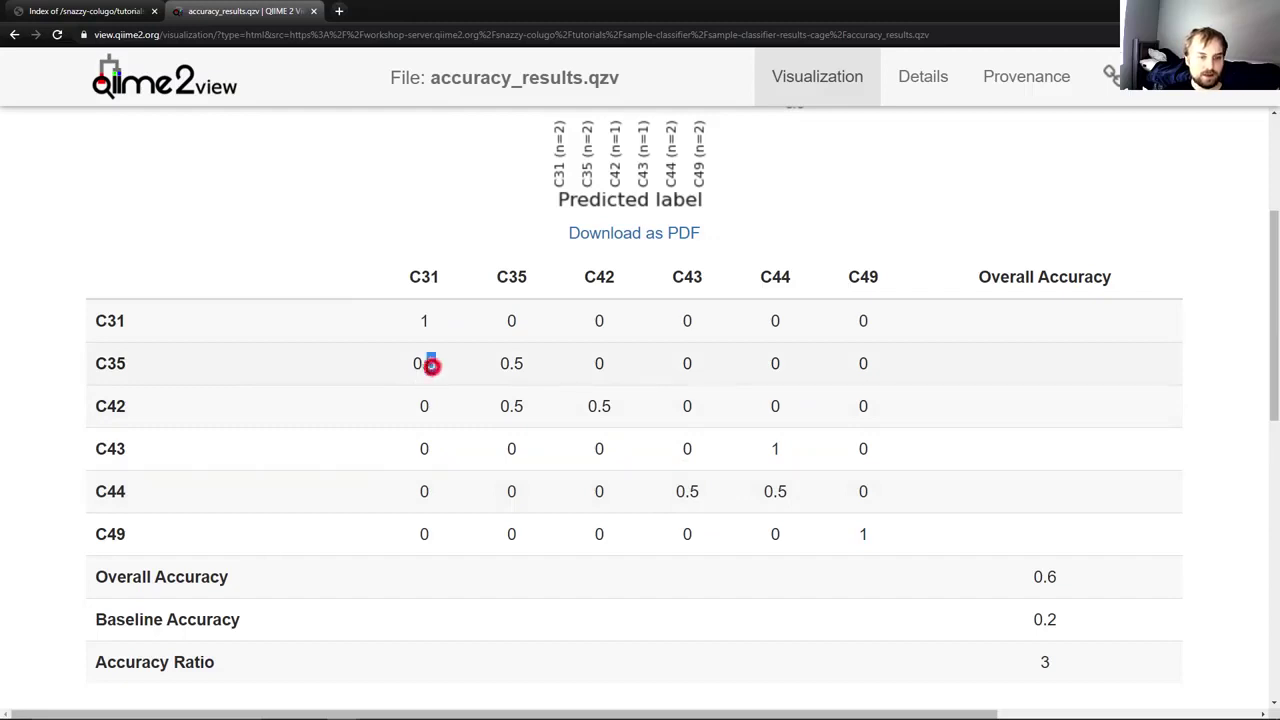
pyautogui.doubleClick(514, 364)
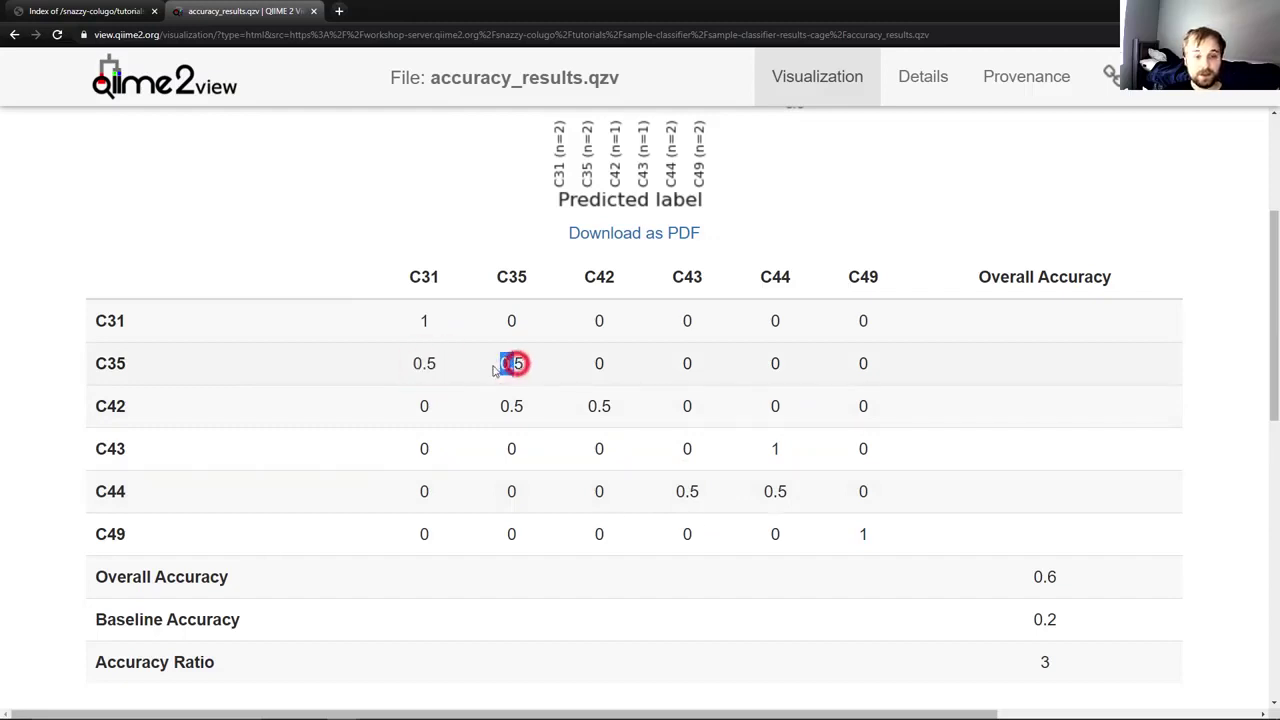
pyautogui.click(511, 406)
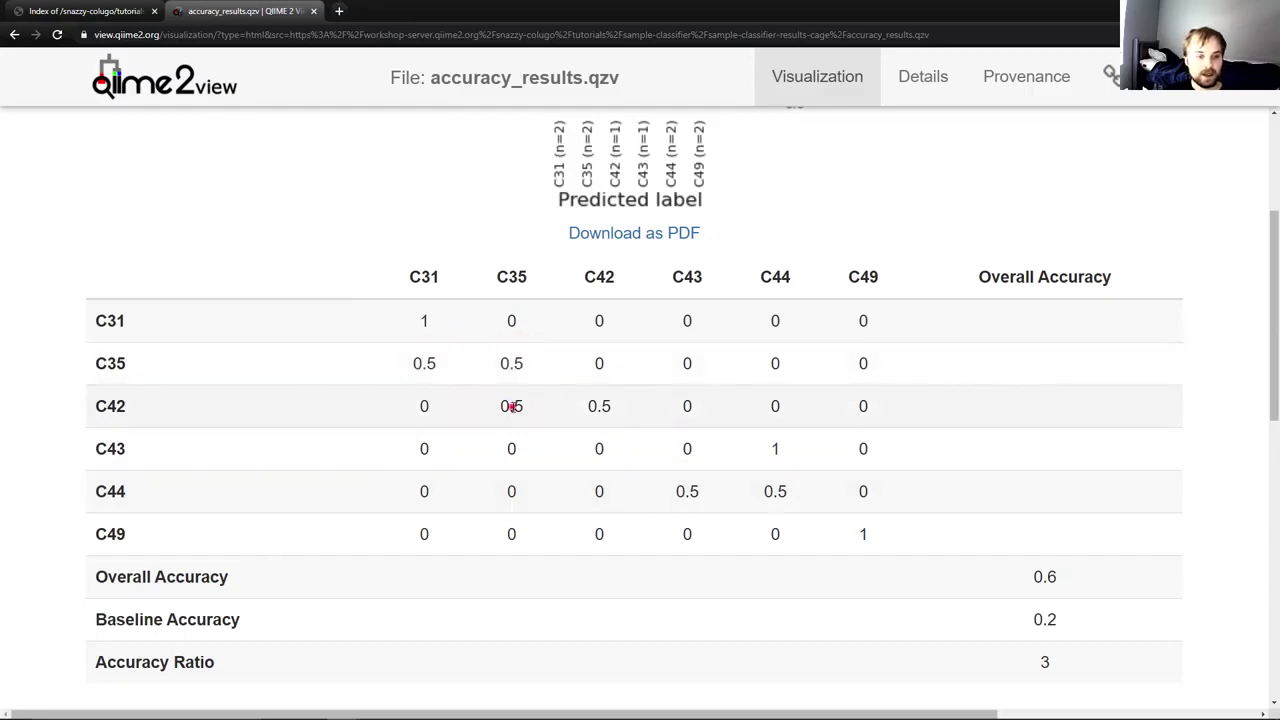
pyautogui.doubleClick(596, 406)
pyautogui.doubleClick(503, 408)
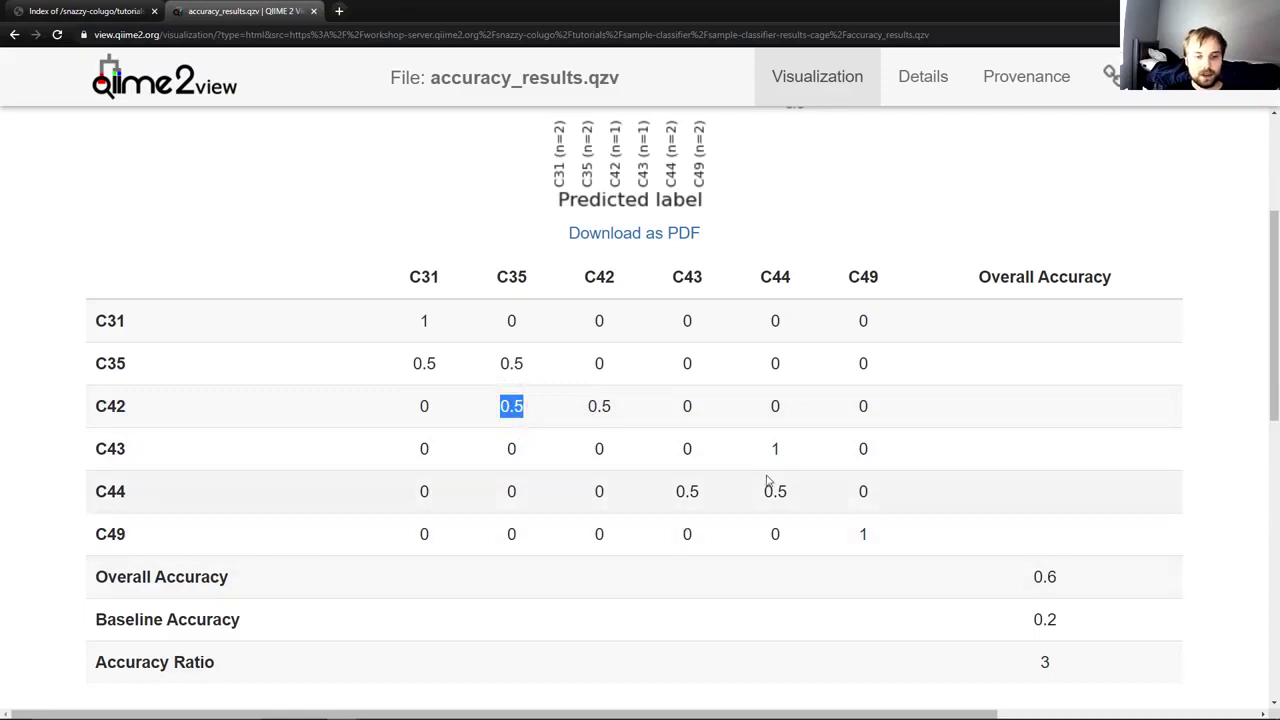
pyautogui.doubleClick(795, 491)
pyautogui.click(764, 562)
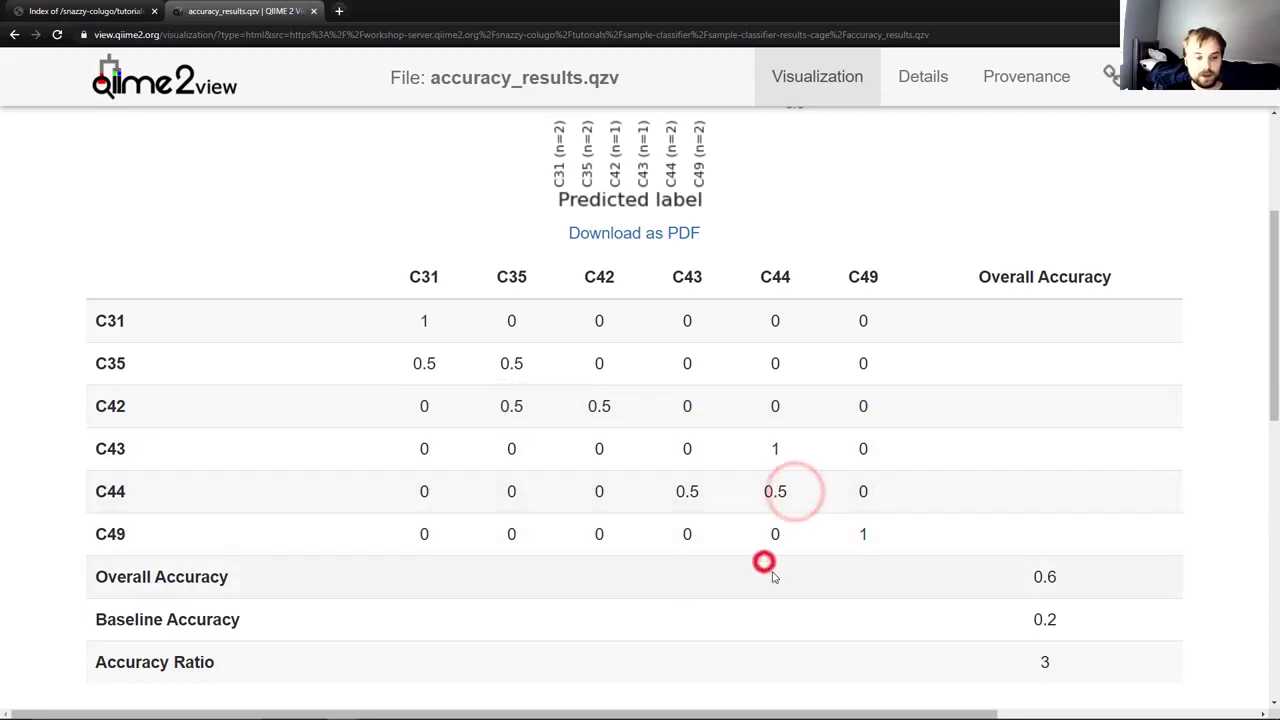
pyautogui.doubleClick(1055, 578)
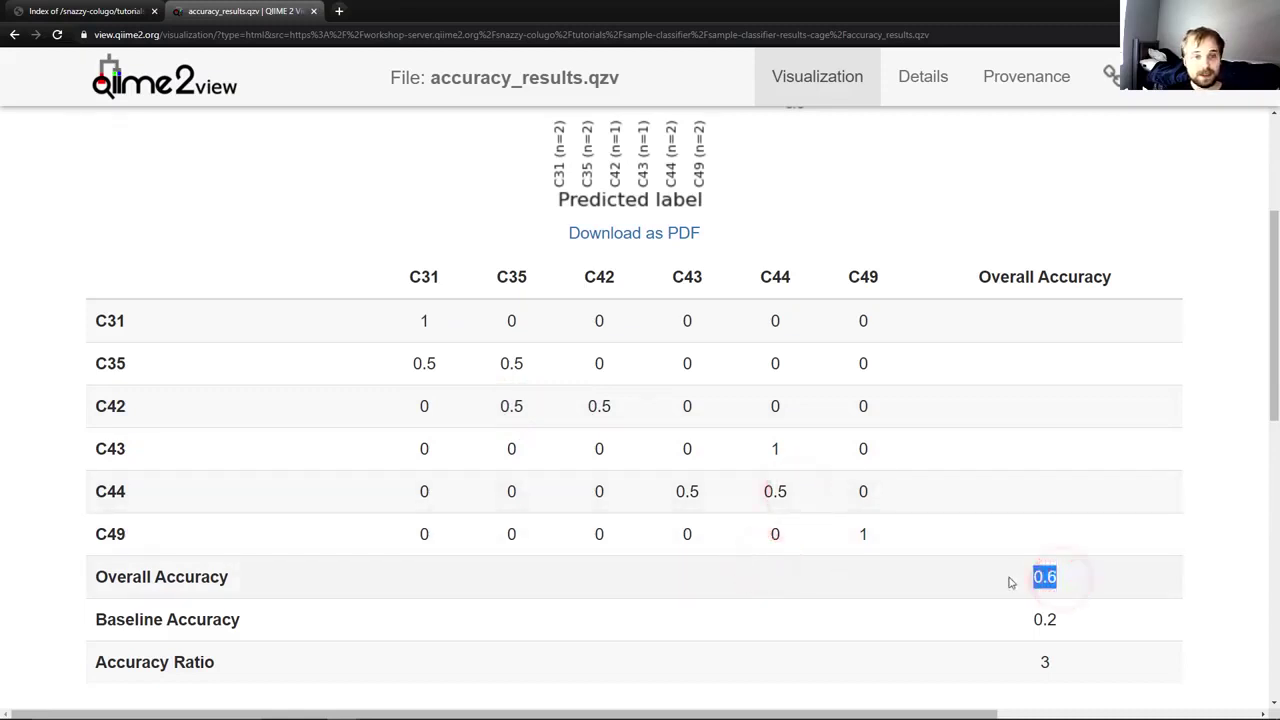
pyautogui.click(984, 590)
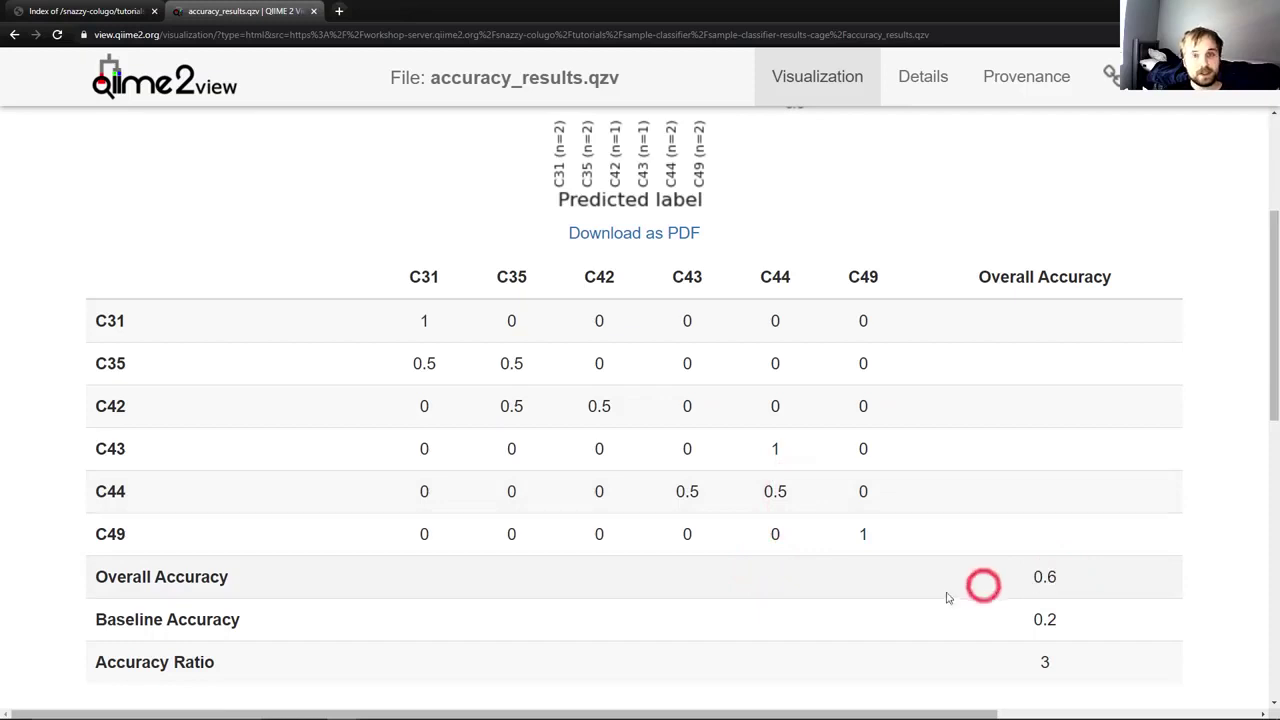
# Scroll back over the cage Model Accuracy heatmap, then return to the Parkinson's Mouse Tutorial docs.
pyautogui.scroll(3, 930, 604)
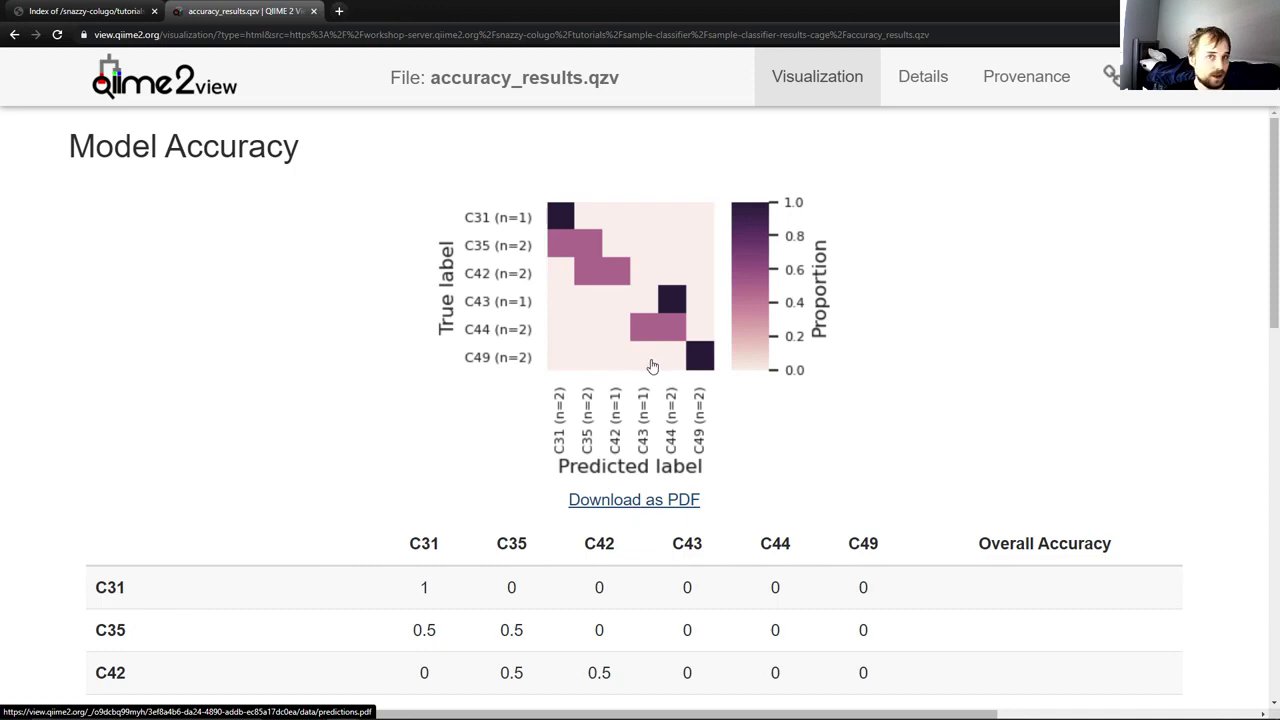
pyautogui.scroll(-1, 652, 367)
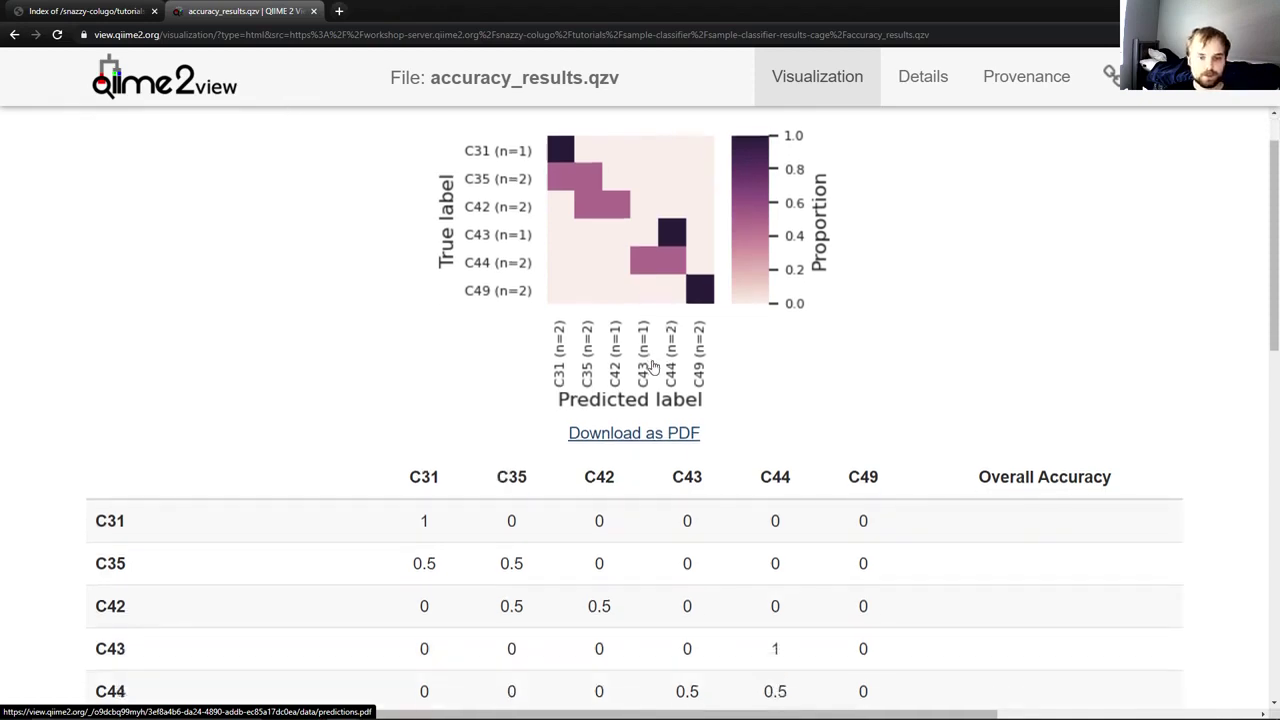
pyautogui.hotkey('alt', 'Tab')
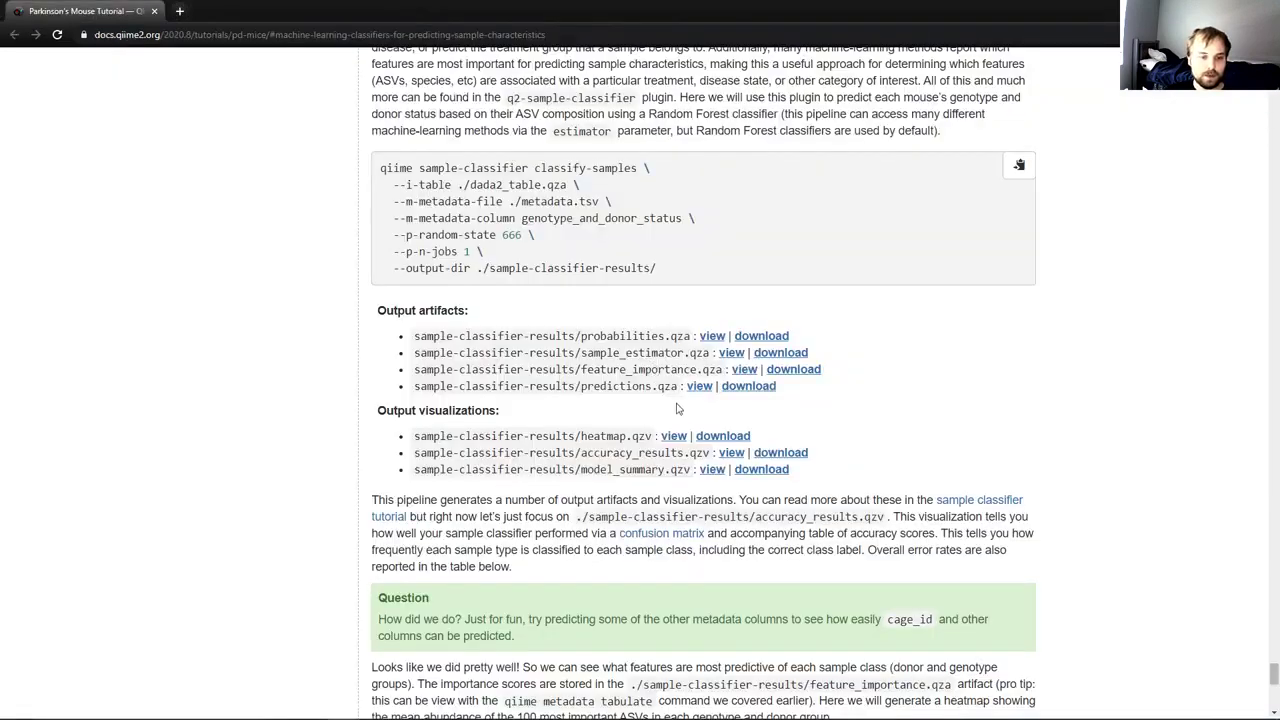
# Review the classifier results text, marking genotype_and_donor_status and 'Looks like we did pretty well!'.
pyautogui.scroll(-2, 567, 533)
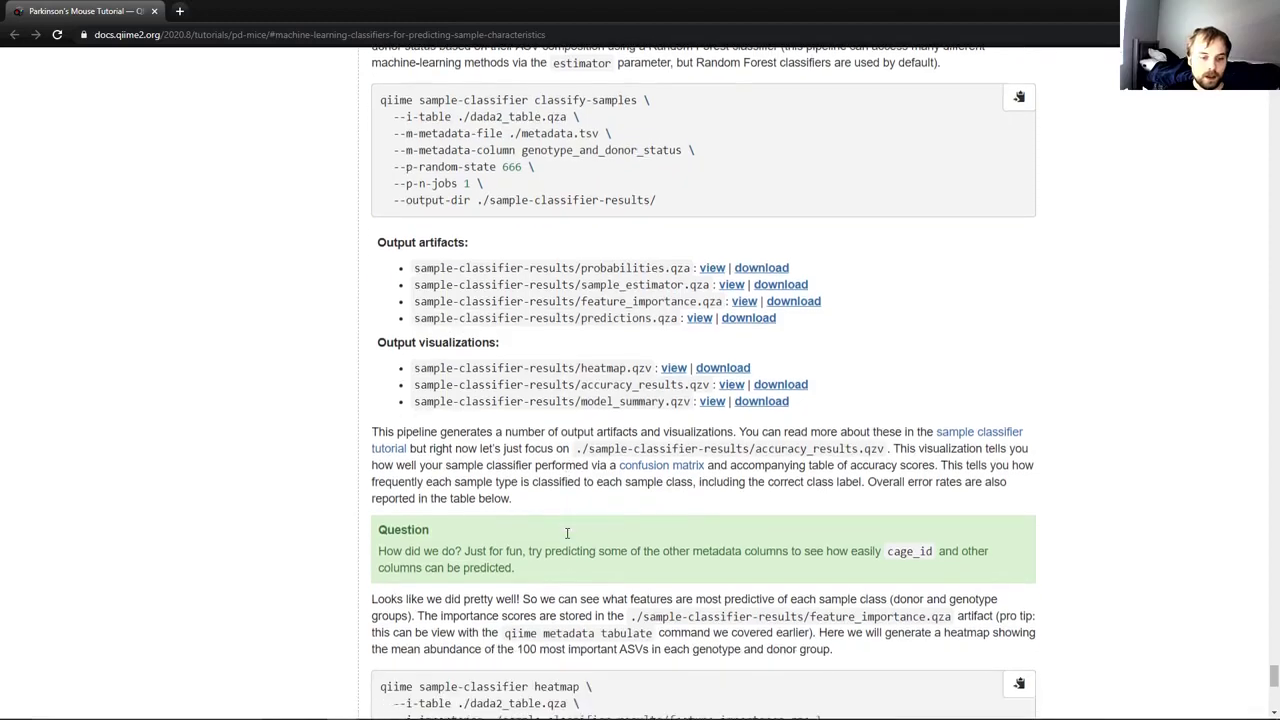
pyautogui.moveTo(372, 535); pyautogui.dragTo(518, 540)
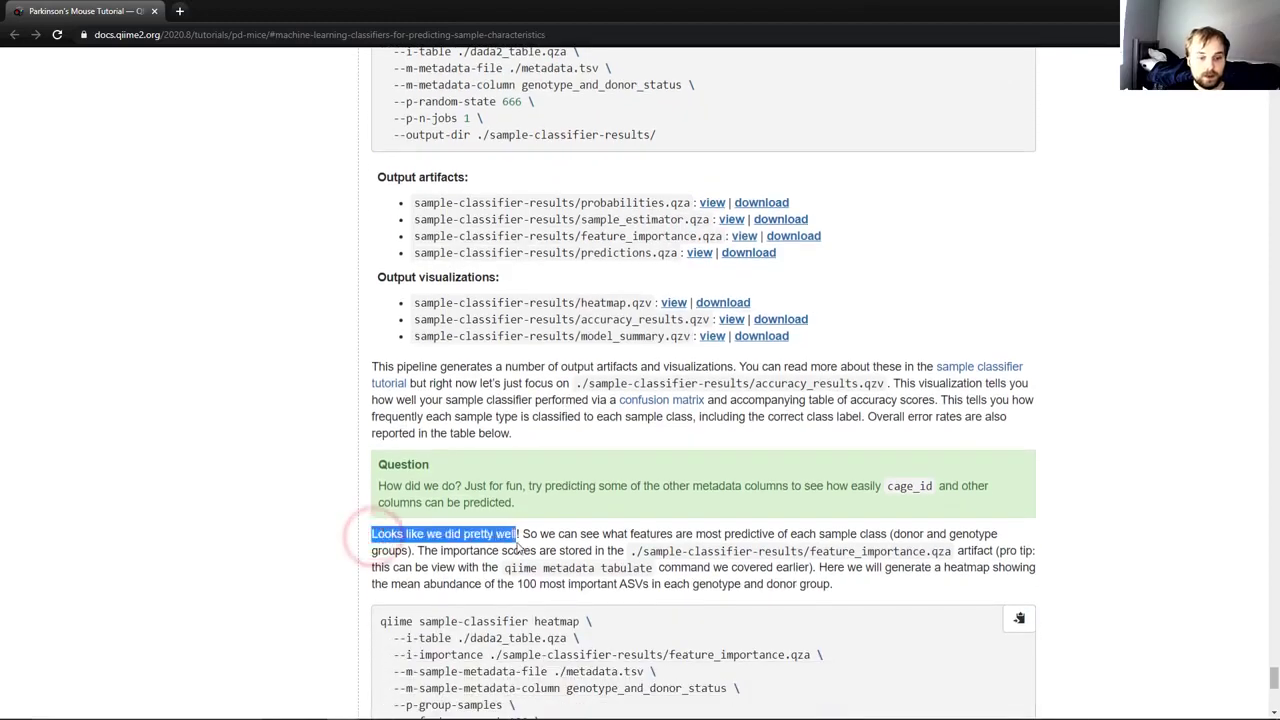
pyautogui.scroll(1, 596, 247)
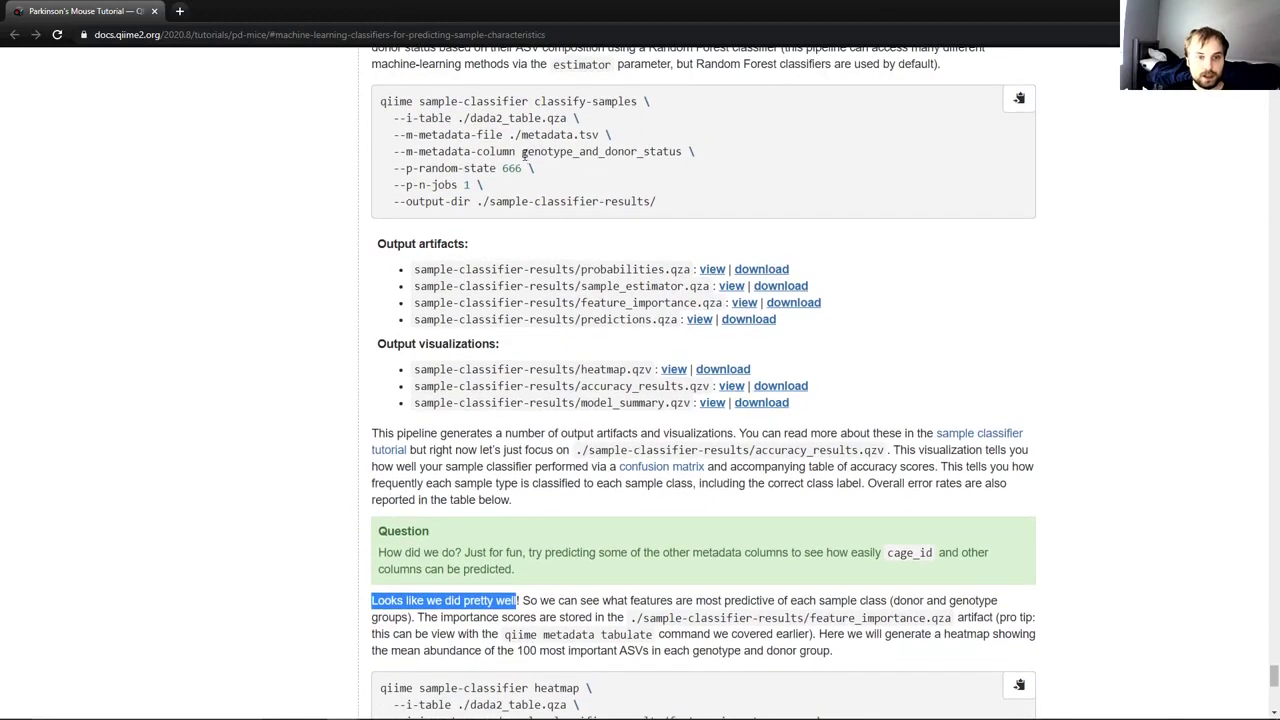
pyautogui.moveTo(521, 152); pyautogui.dragTo(682, 153)
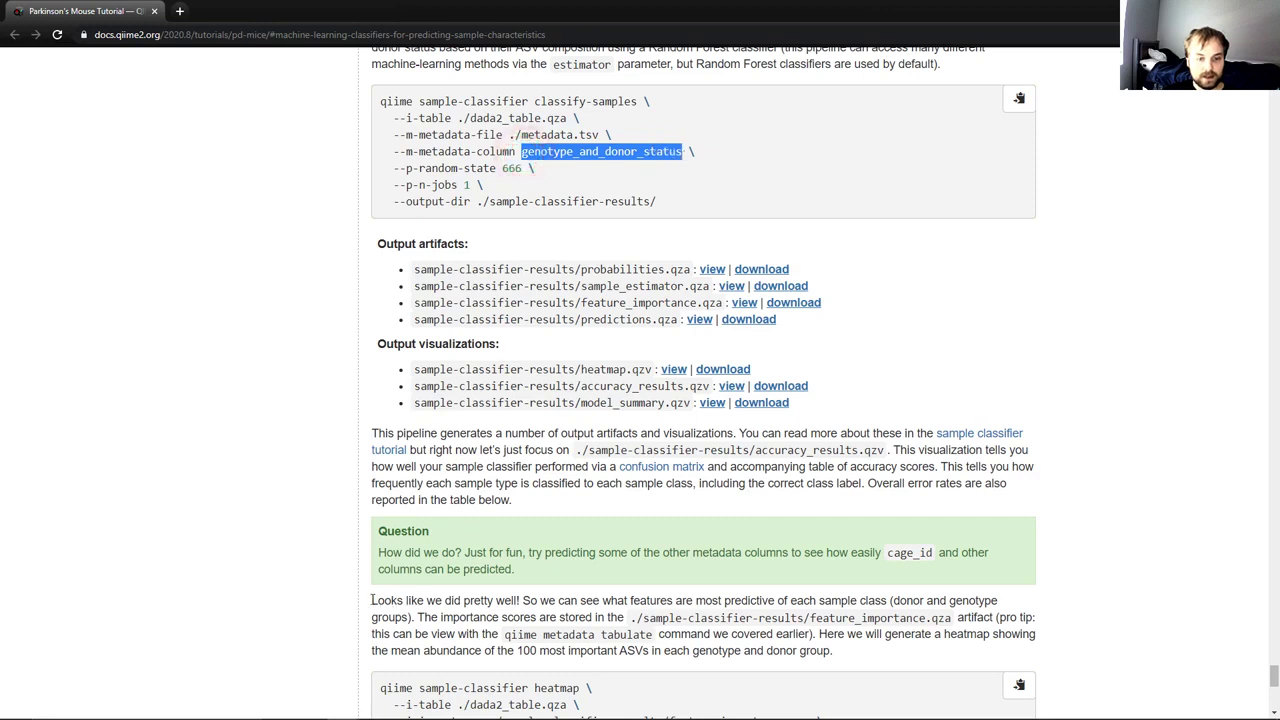
pyautogui.moveTo(372, 600); pyautogui.dragTo(521, 601)
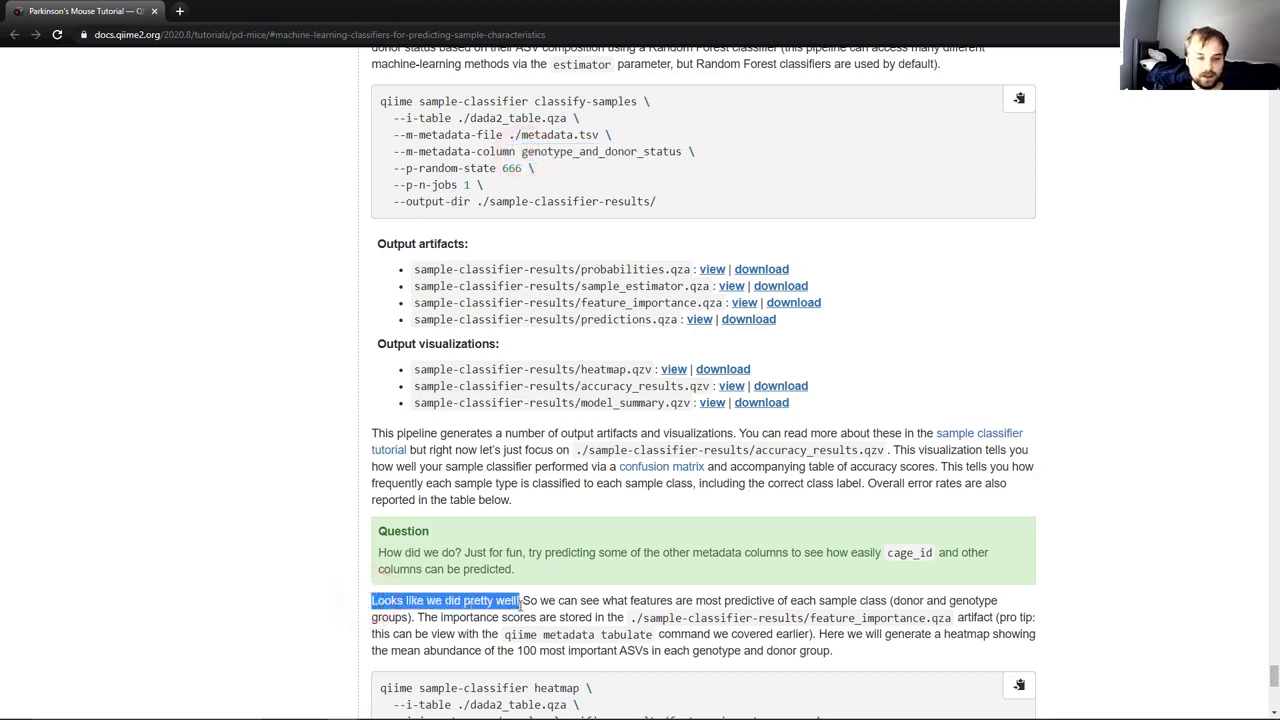
pyautogui.click(519, 601)
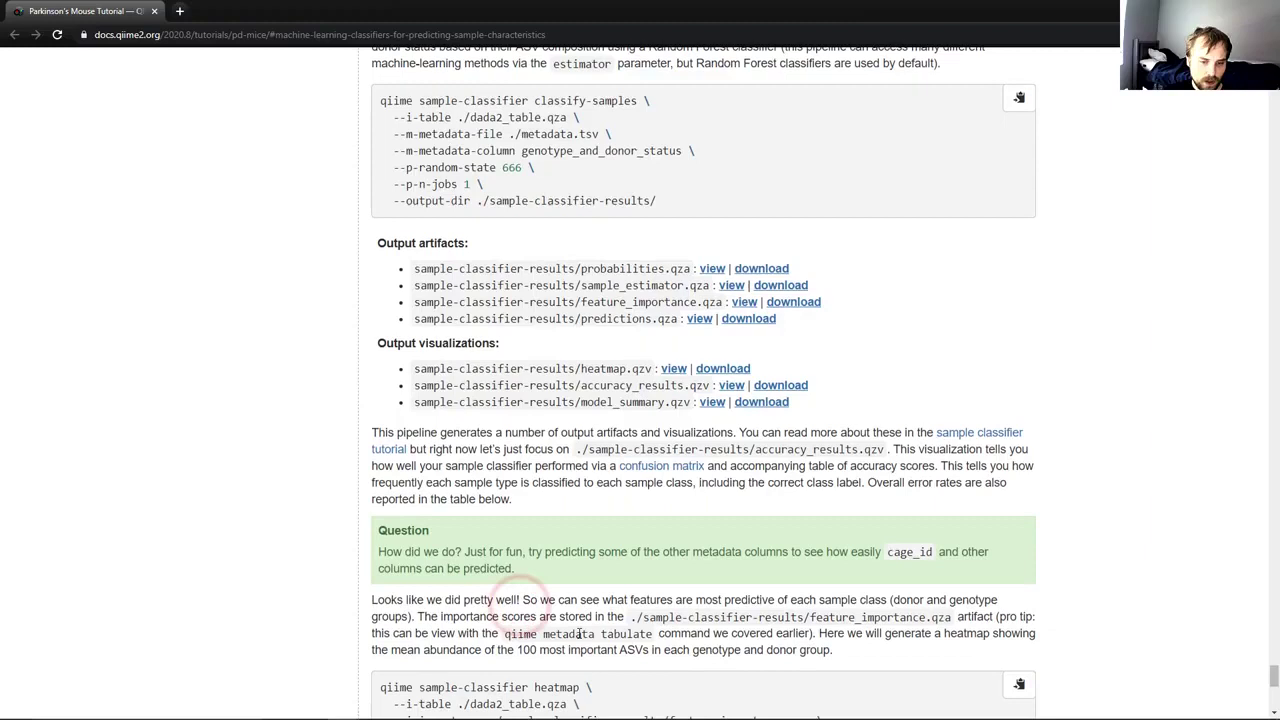
# Read down to the qiime metadata tabulate command, then go back to the terminal.
pyautogui.scroll(-1, 586, 641)
pyautogui.scroll(-1, 610, 534)
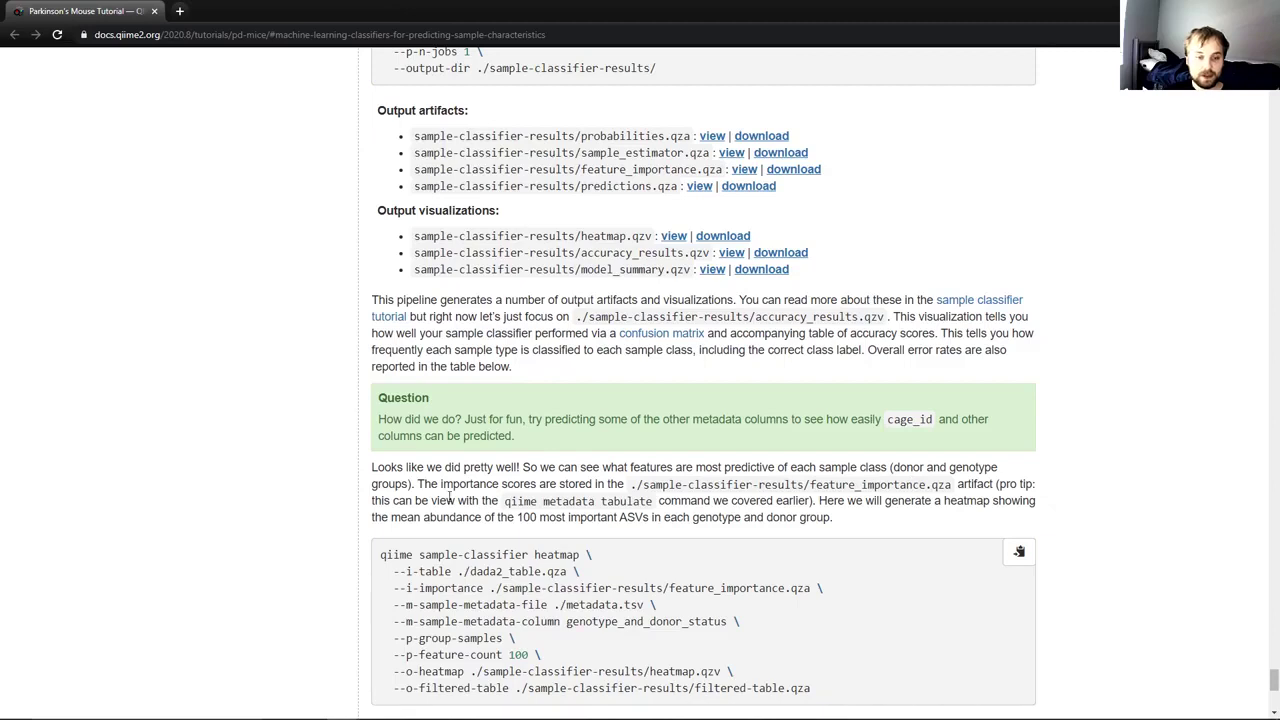
pyautogui.scroll(-1, 485, 414)
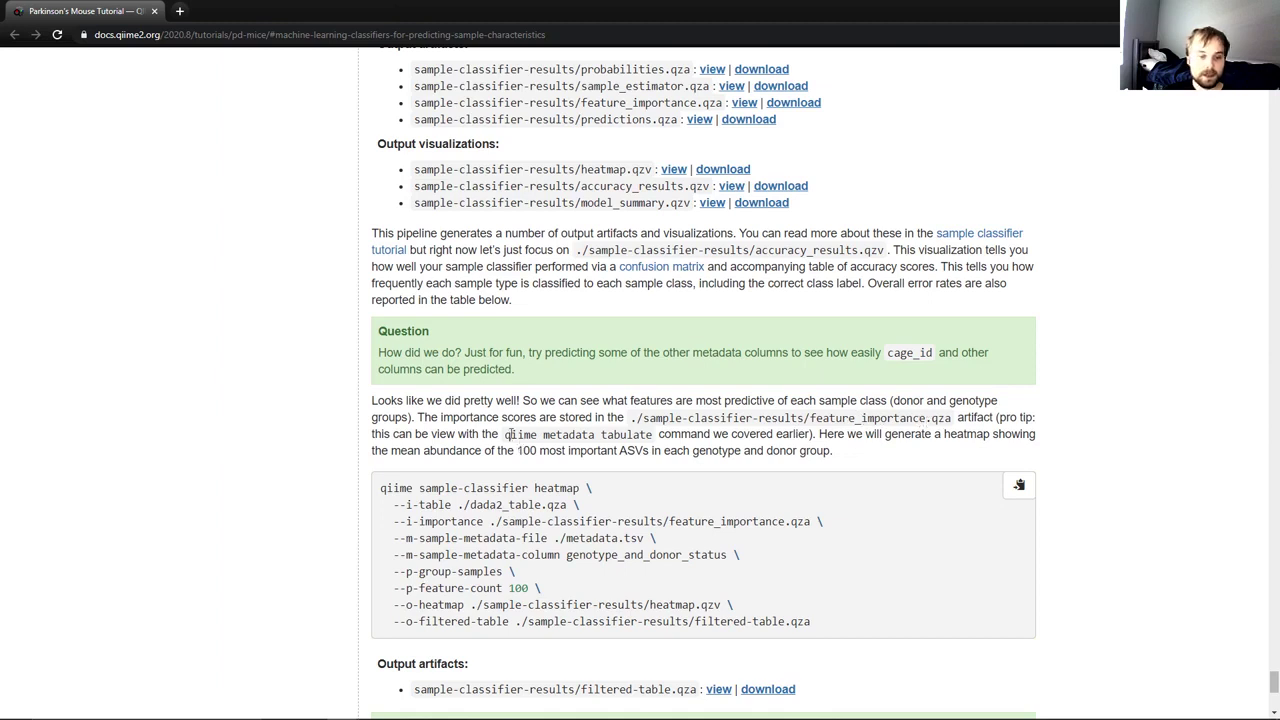
pyautogui.moveTo(506, 434); pyautogui.dragTo(642, 434)
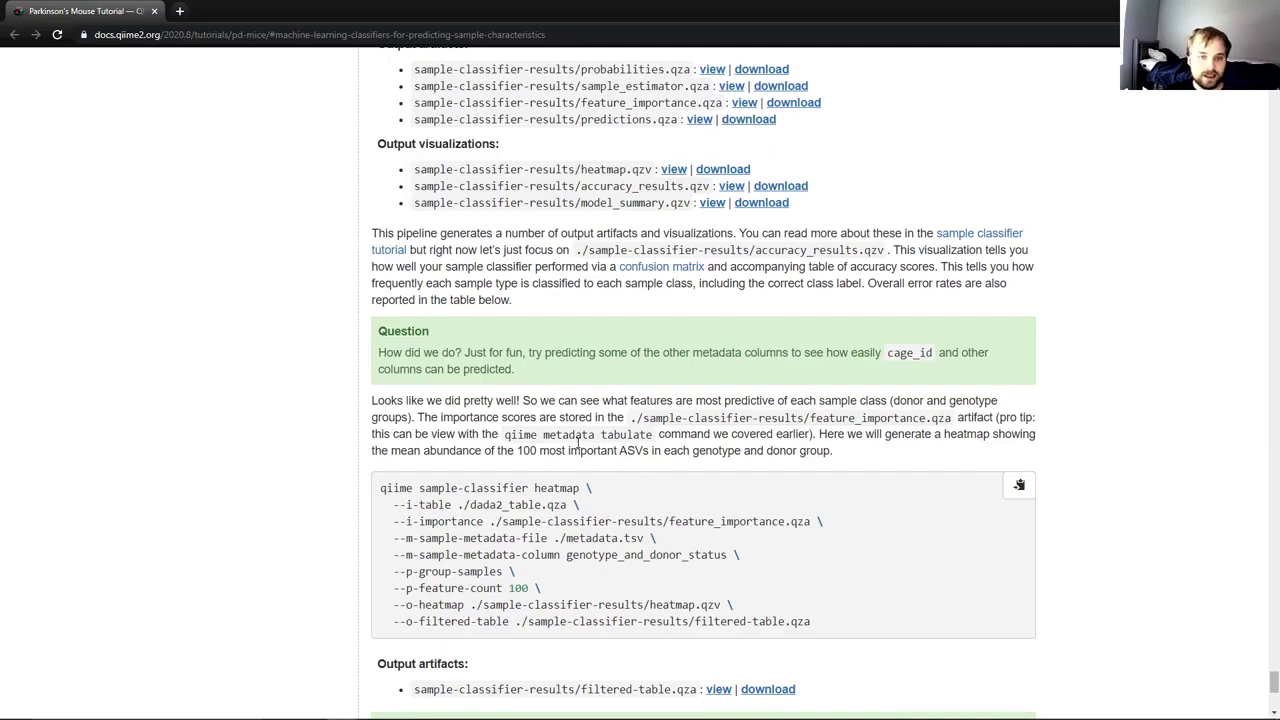
pyautogui.hotkey('alt', 'Tab')
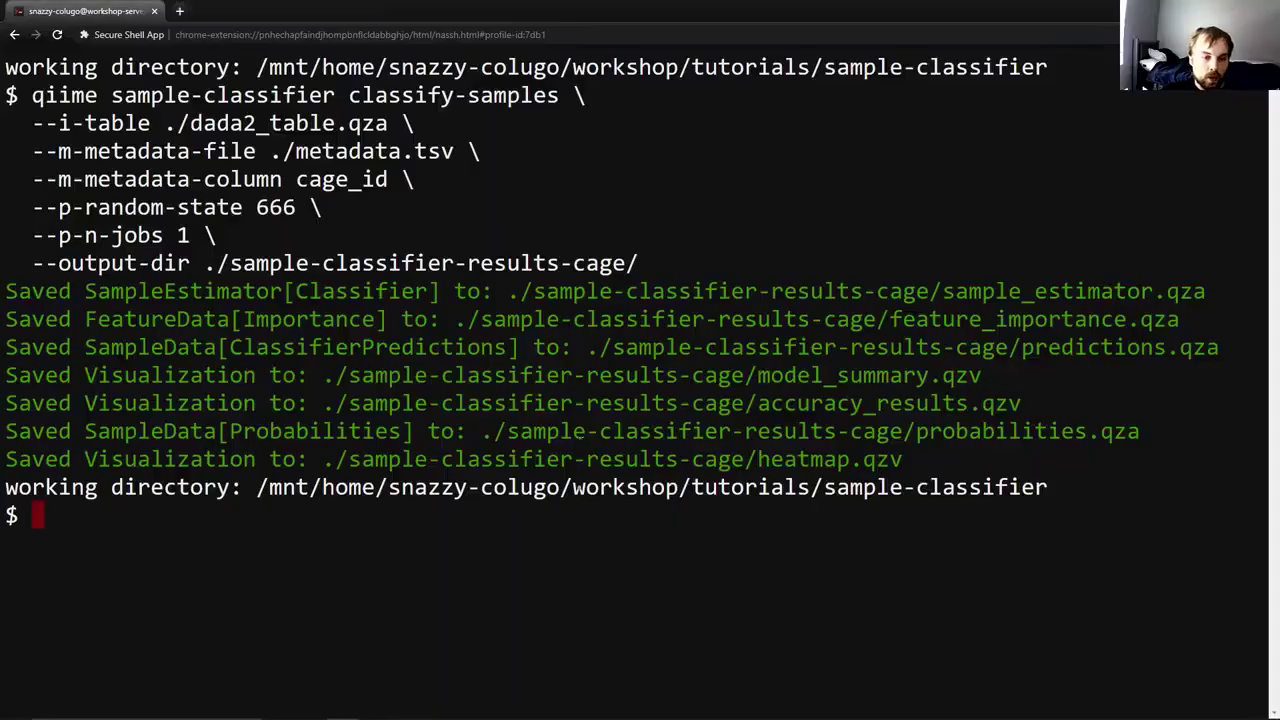
# Clear the terminal, start 'qiime metadata tabulate', and check the feature_importance.qza path in the tutorial.
pyautogui.write('clear')
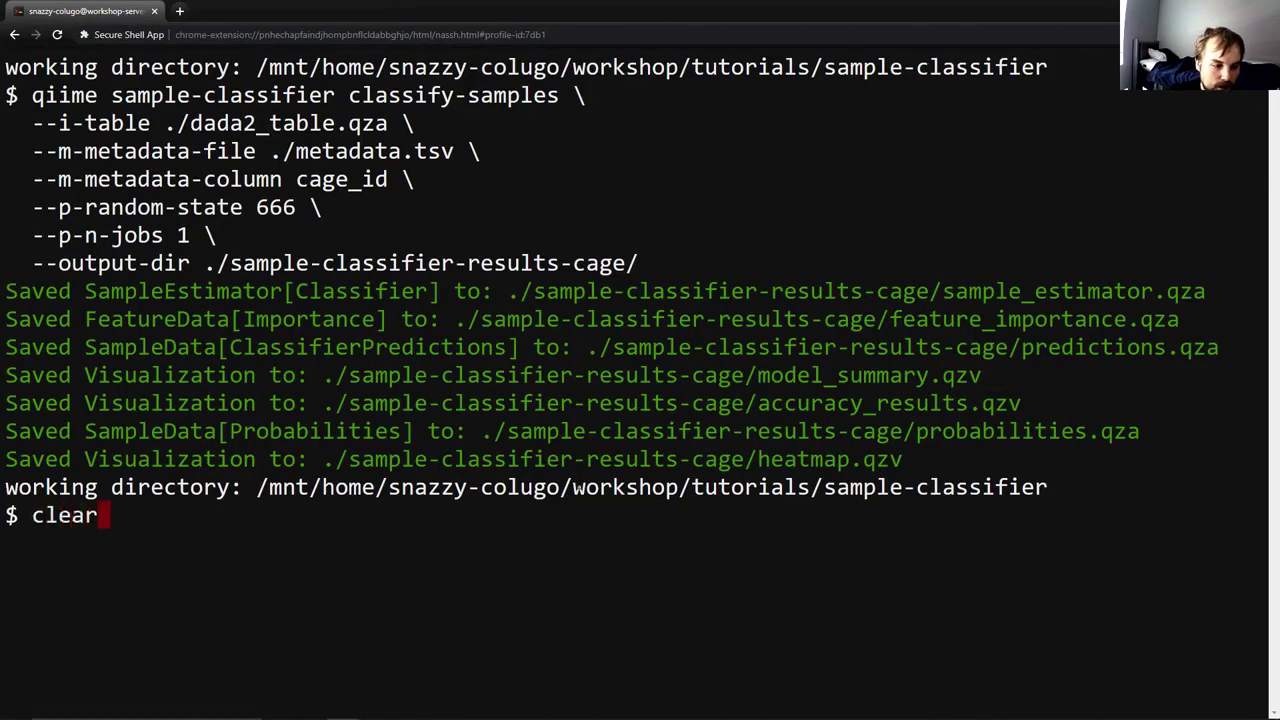
pyautogui.press('Return')
pyautogui.write('qiime metada')
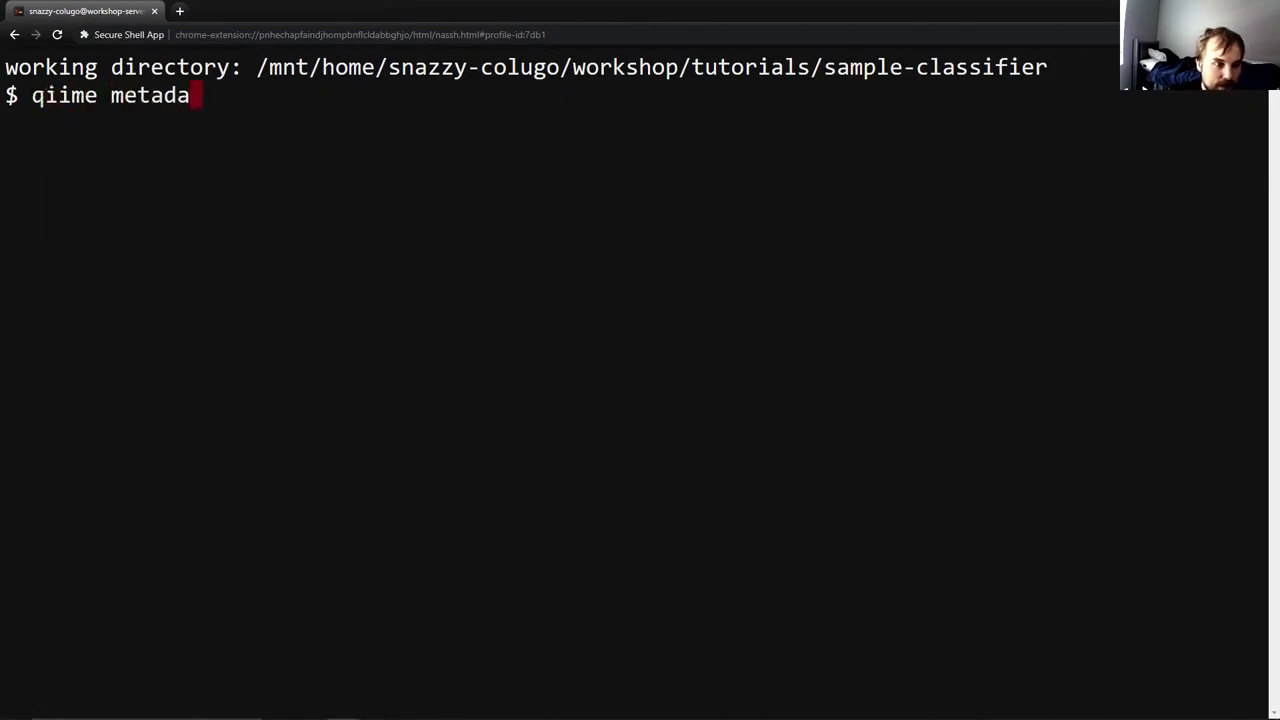
pyautogui.write('ta tabulate')
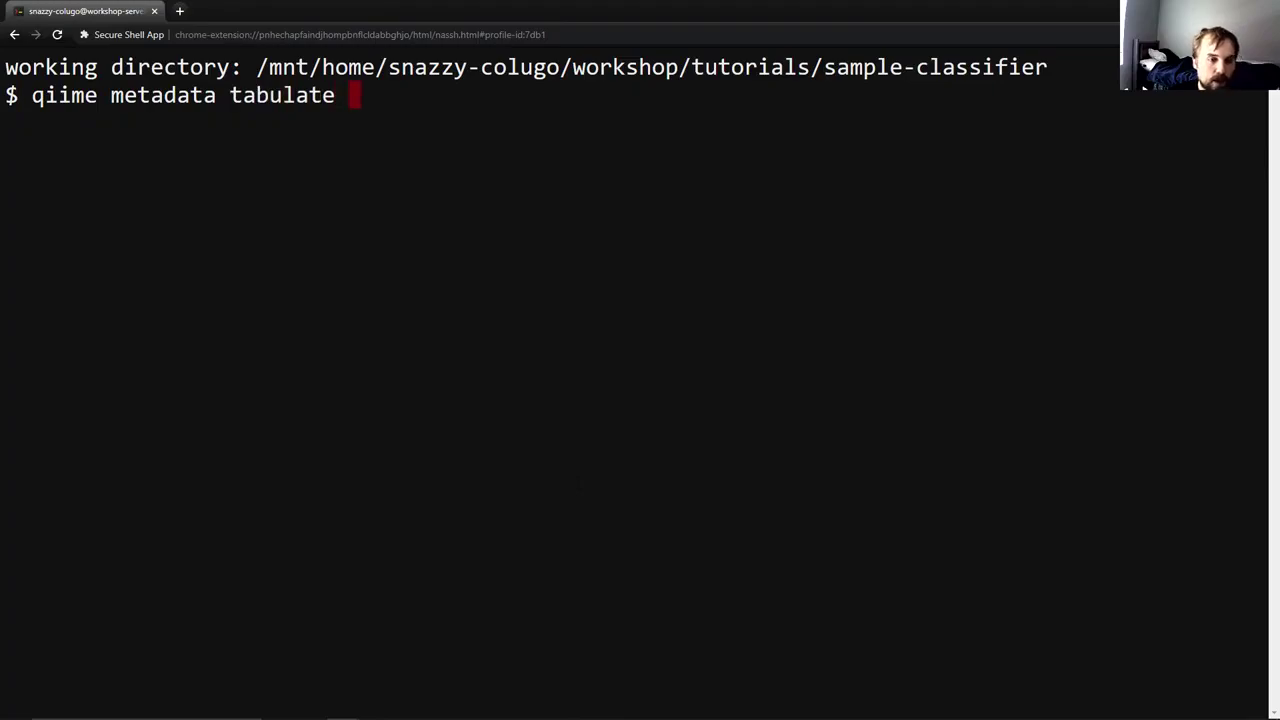
pyautogui.hotkey('alt', 'Tab')
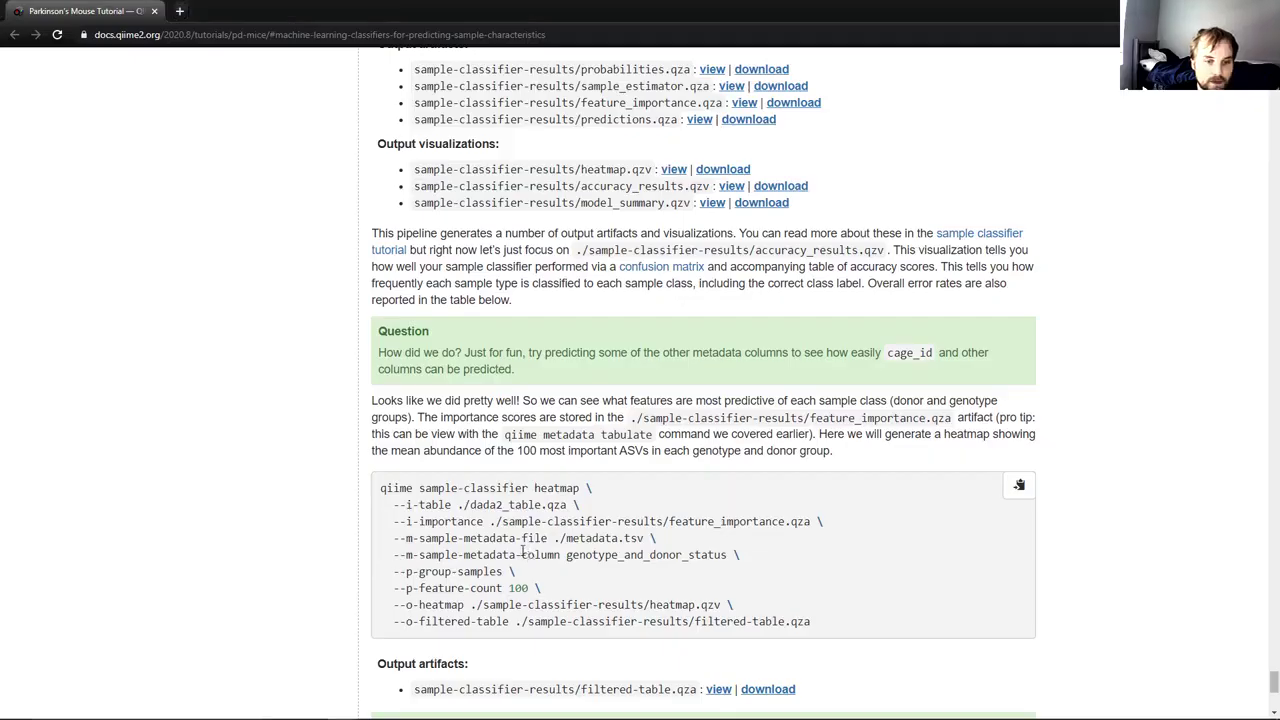
pyautogui.moveTo(628, 420); pyautogui.dragTo(953, 420)
pyautogui.hotkey('alt', 'Tab')
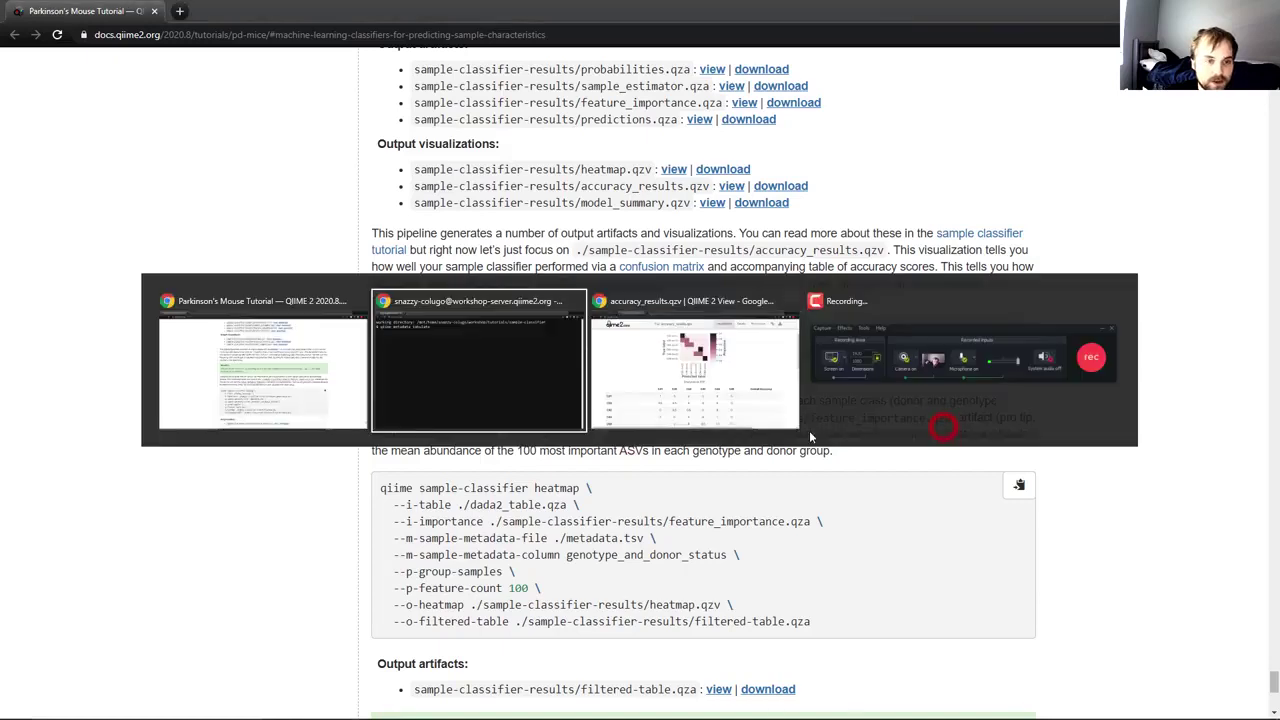
# Run the command with input ./sample-classifier-results/feature_importance.qza and output visualization feature_importance.qzv.
pyautogui.write('--m-input-file ')
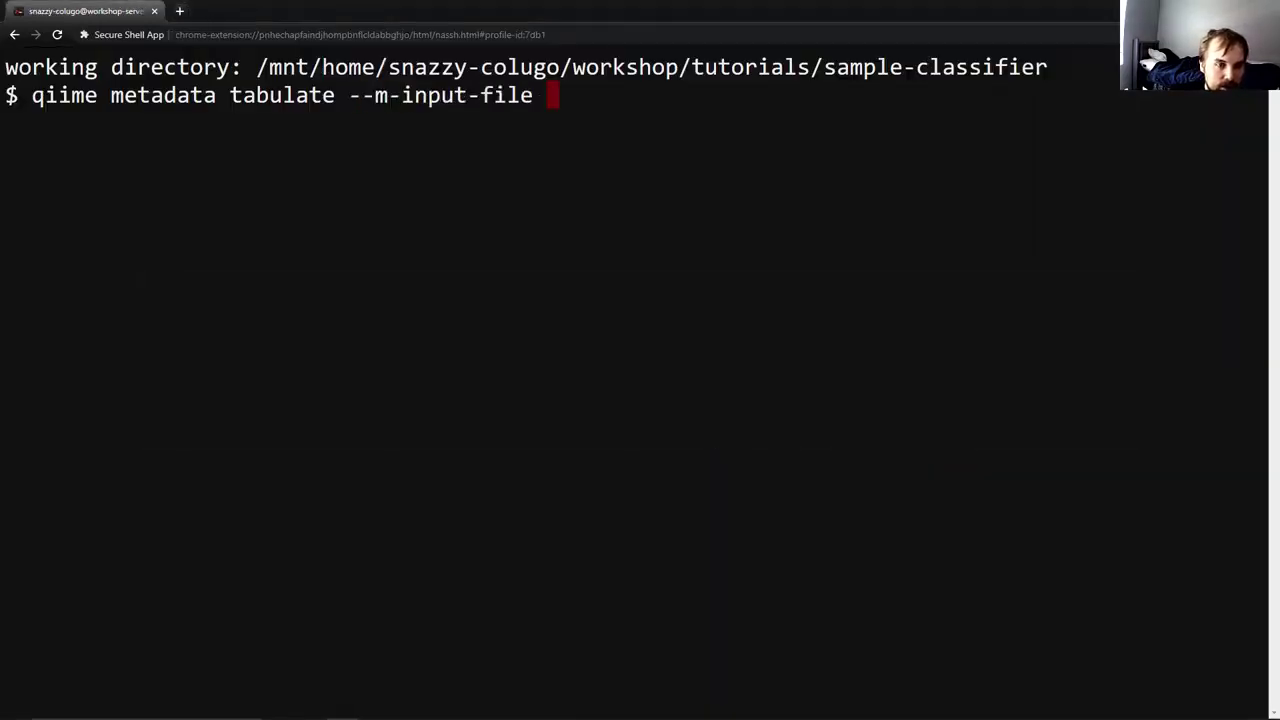
pyautogui.write('./sa')
pyautogui.press('Tab')
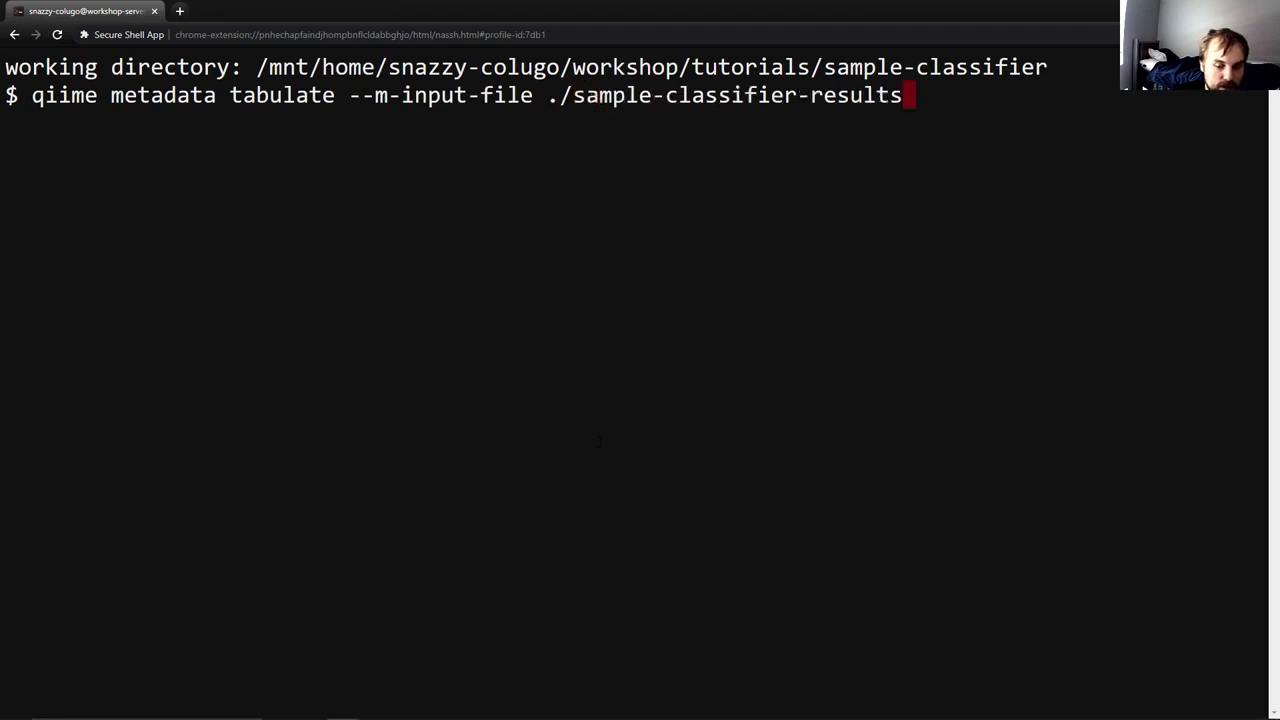
pyautogui.write('/fea')
pyautogui.press('Tab')
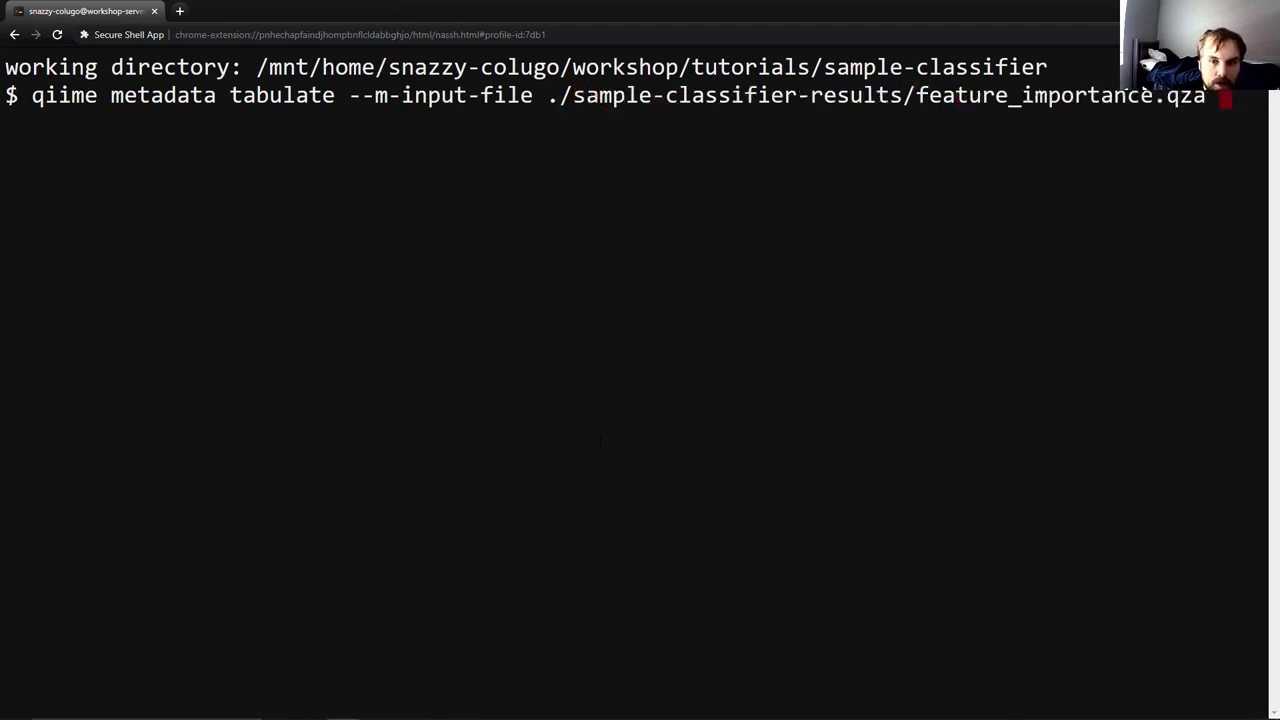
pyautogui.write('--o')
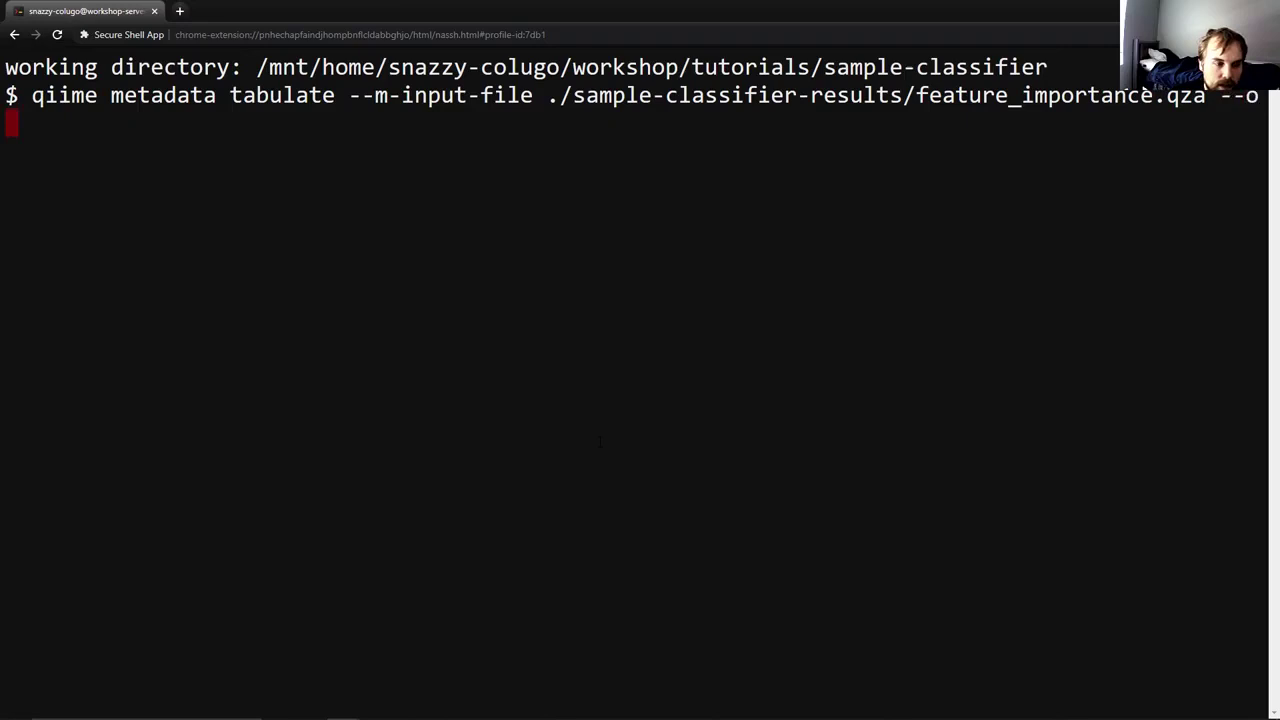
pyautogui.press('Tab')
pyautogui.press('Tab')
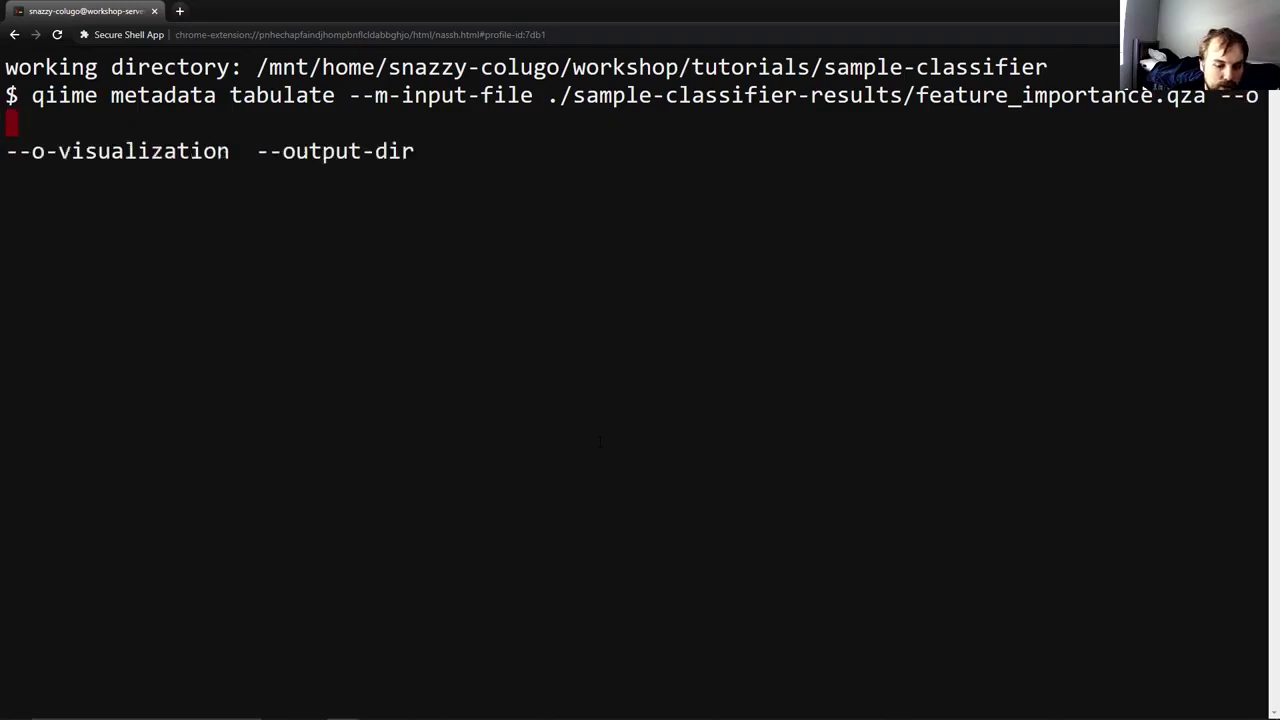
pyautogui.write('-v')
pyautogui.press('Tab')
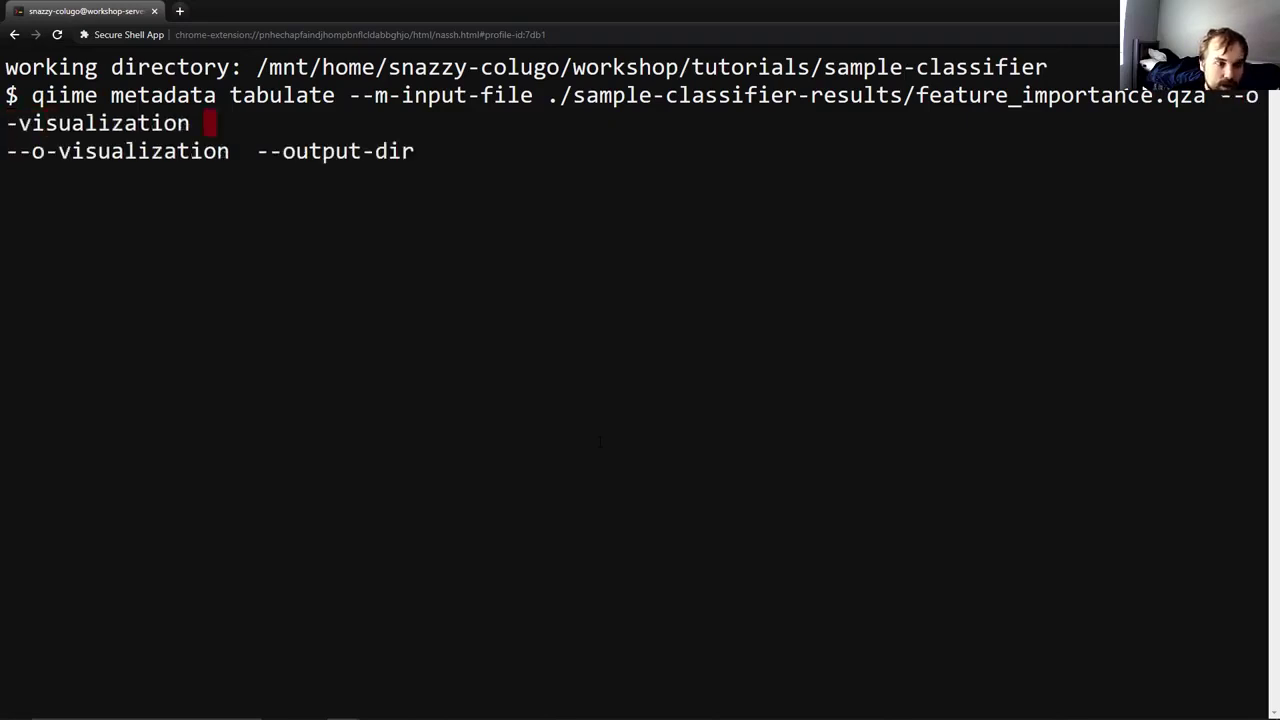
pyautogui.write('te')
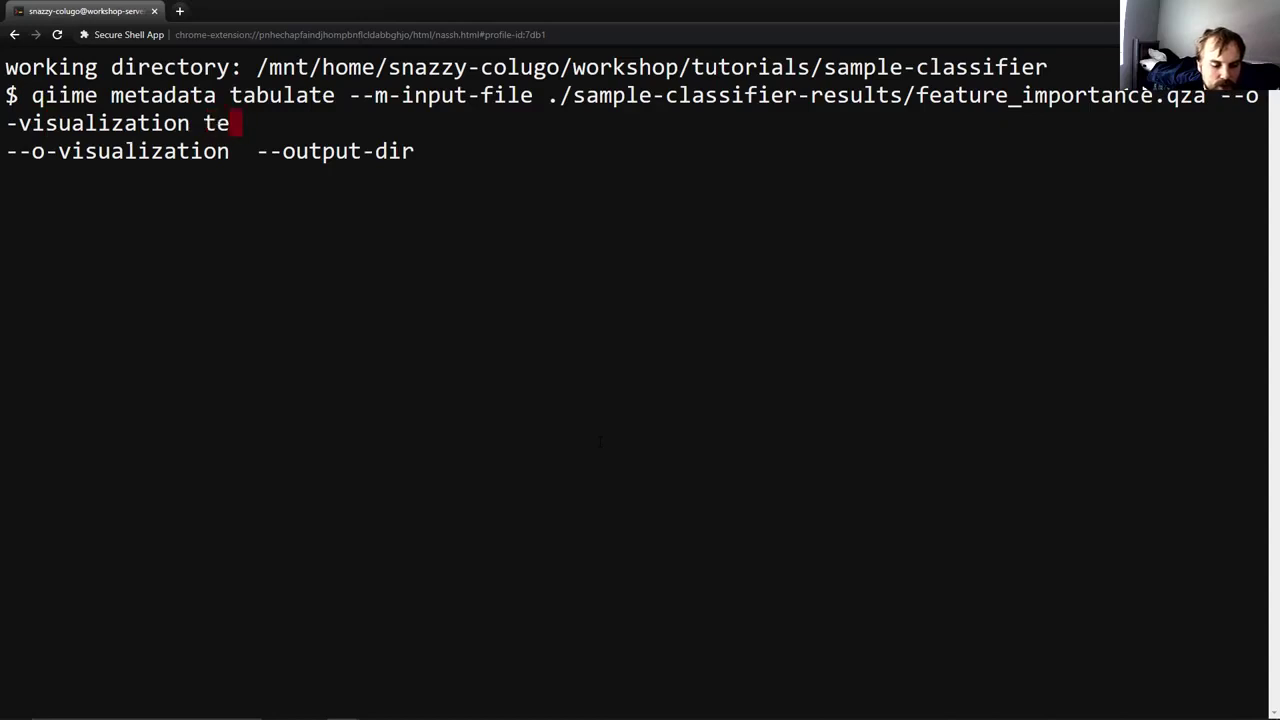
pyautogui.press('BackSpace')
pyautogui.press('BackSpace')
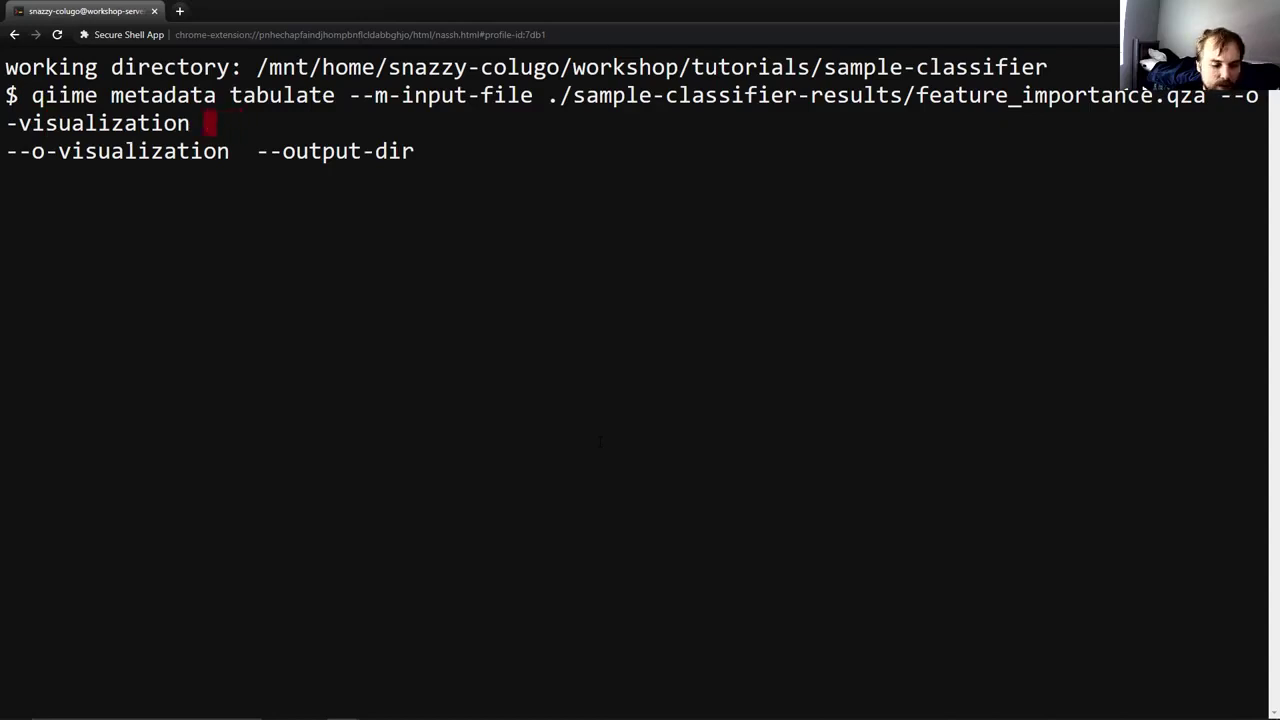
pyautogui.write('feature')
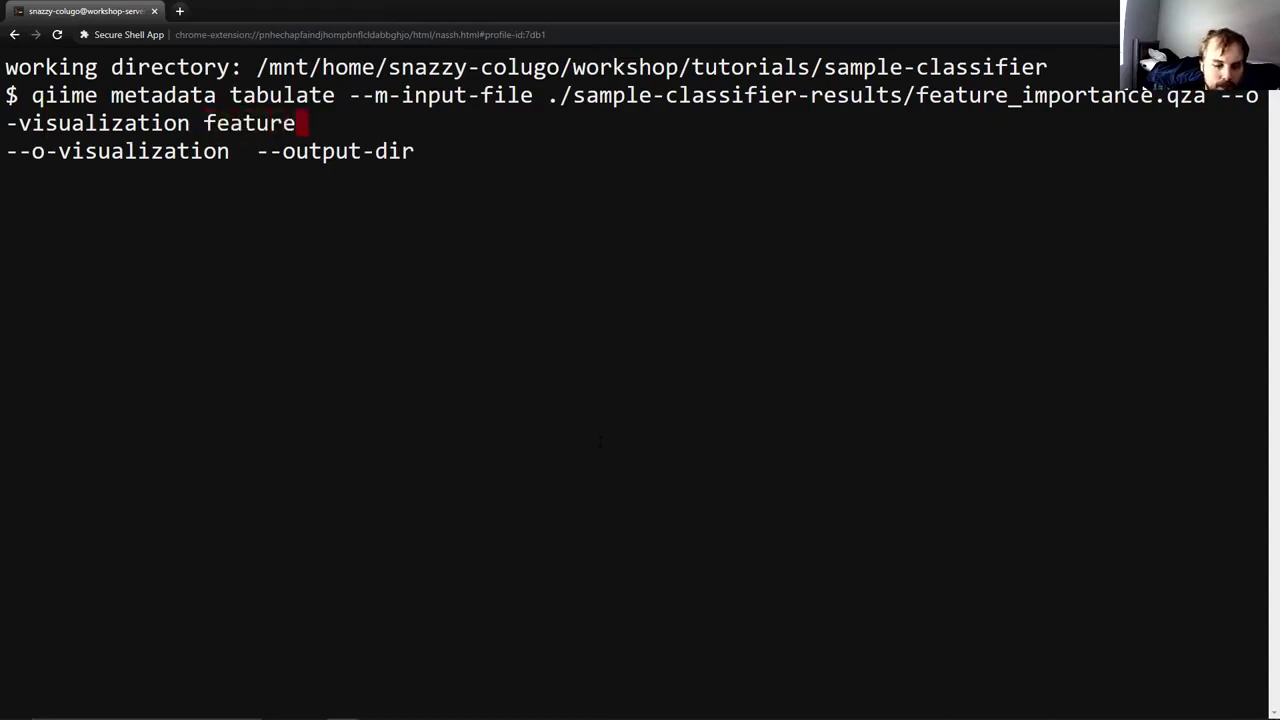
pyautogui.write('_importance')
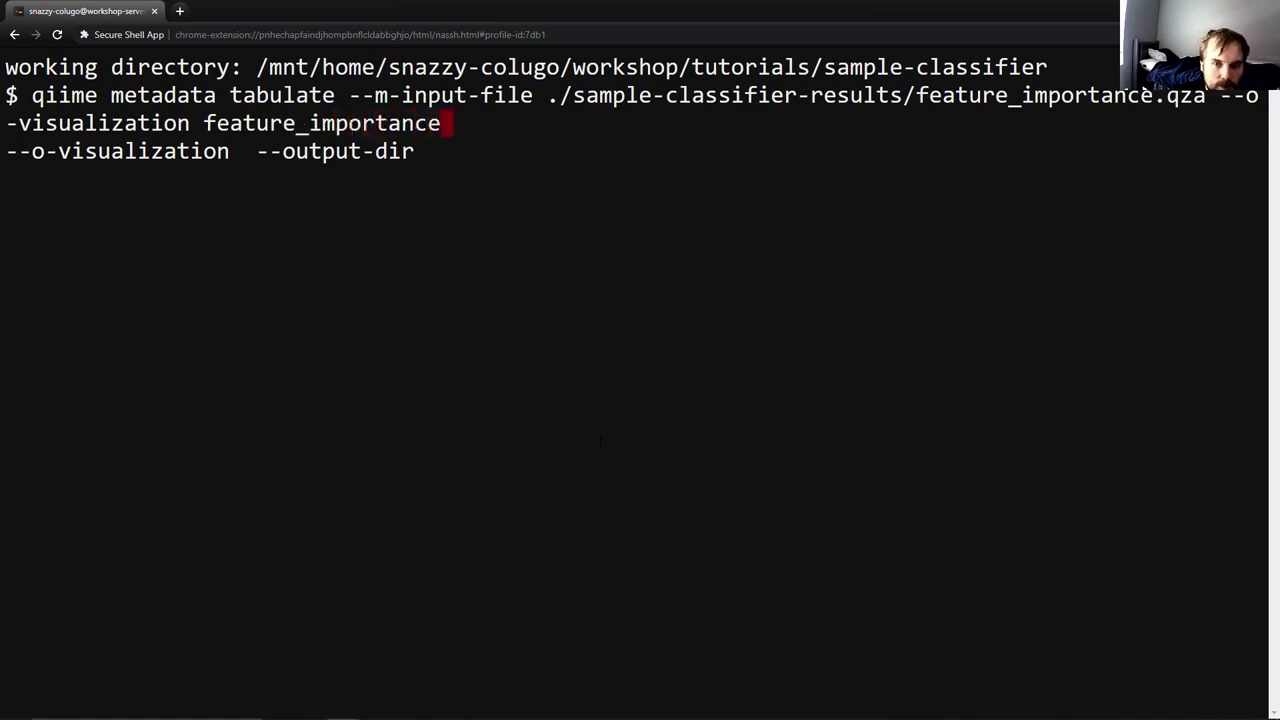
pyautogui.write('.qzv')
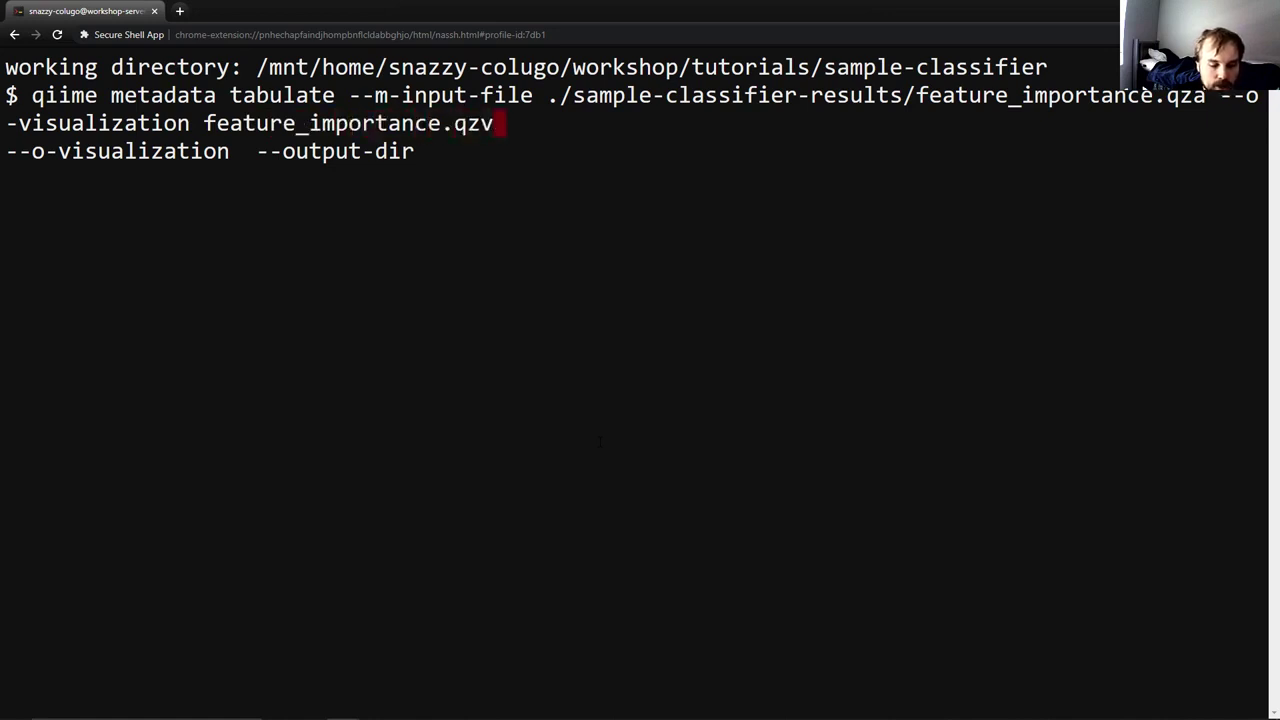
pyautogui.press('Return')
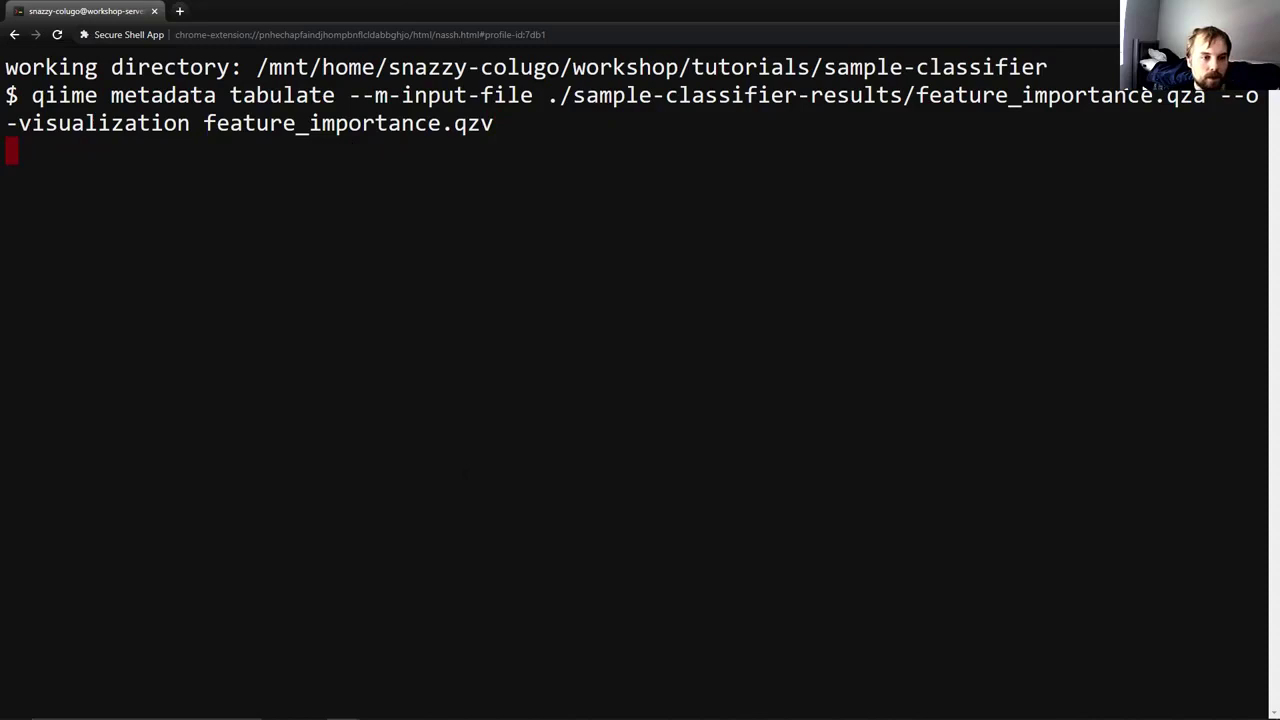
pyautogui.press('Return')
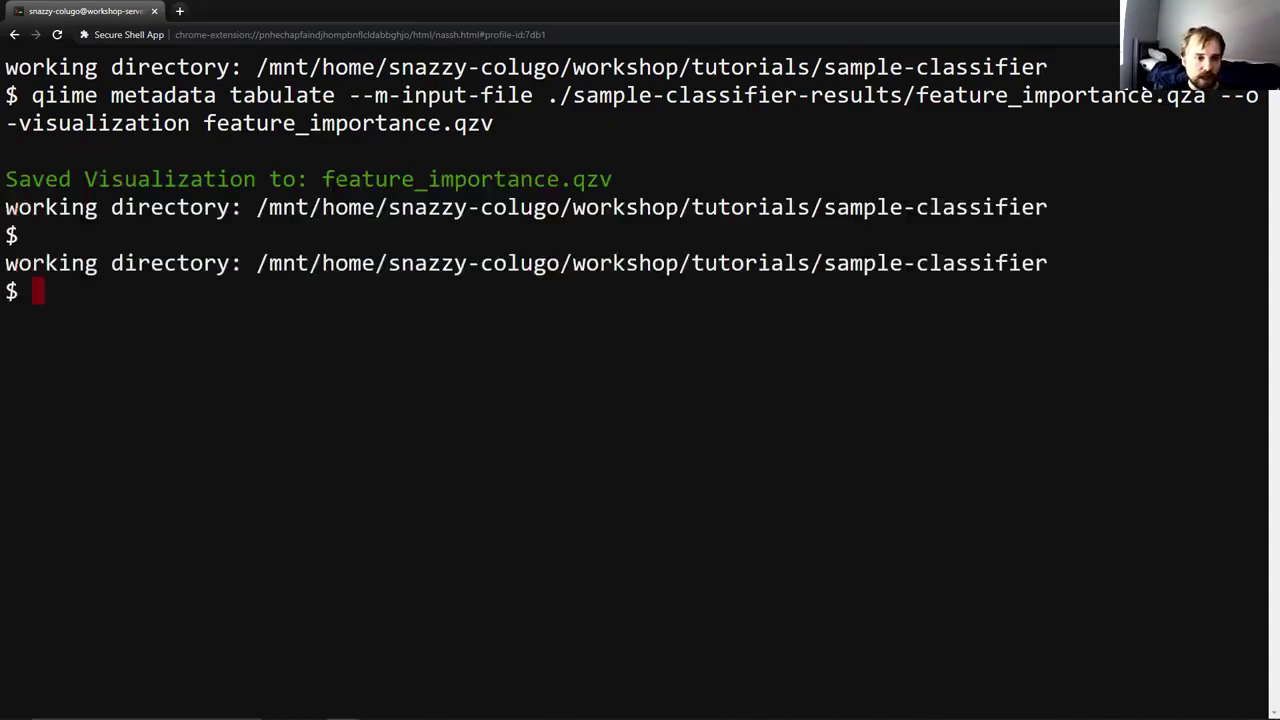
# Copy the feature_importance.qzv link from the sample-classifier folder of the server's directory listing.
pyautogui.hotkey('alt', 'Tab')
pyautogui.press('Tab')
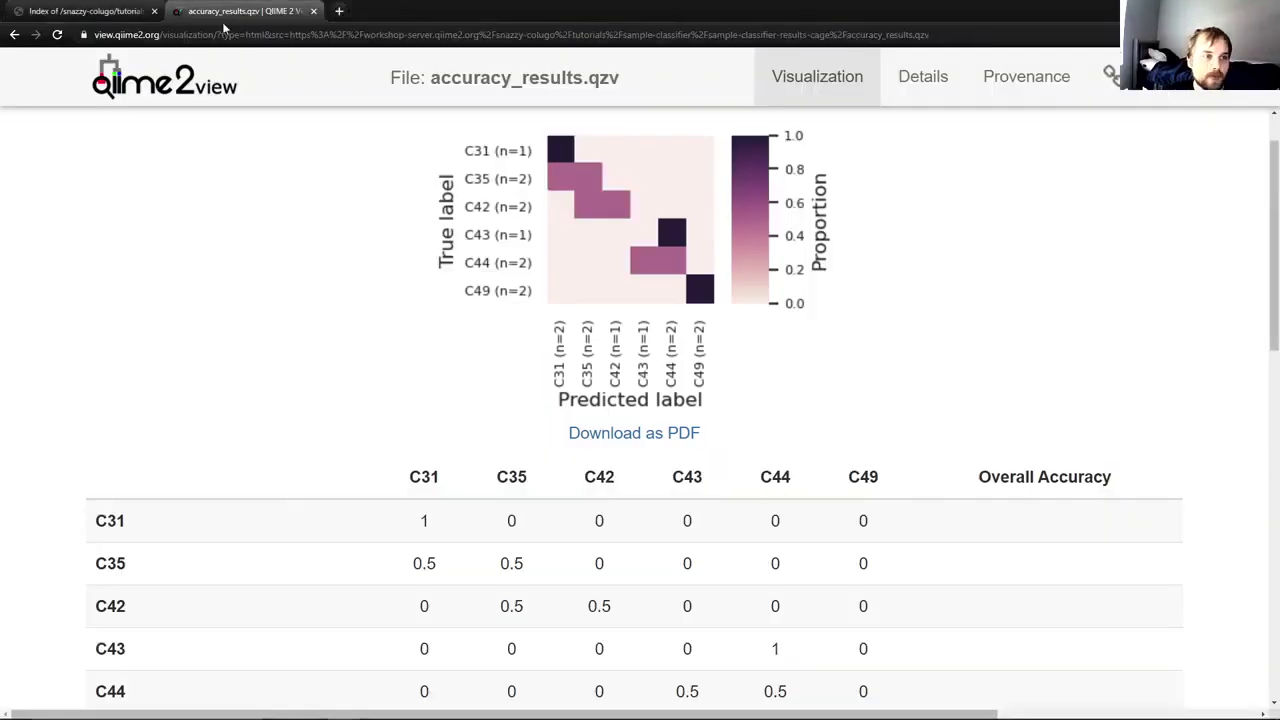
pyautogui.click(87, 10)
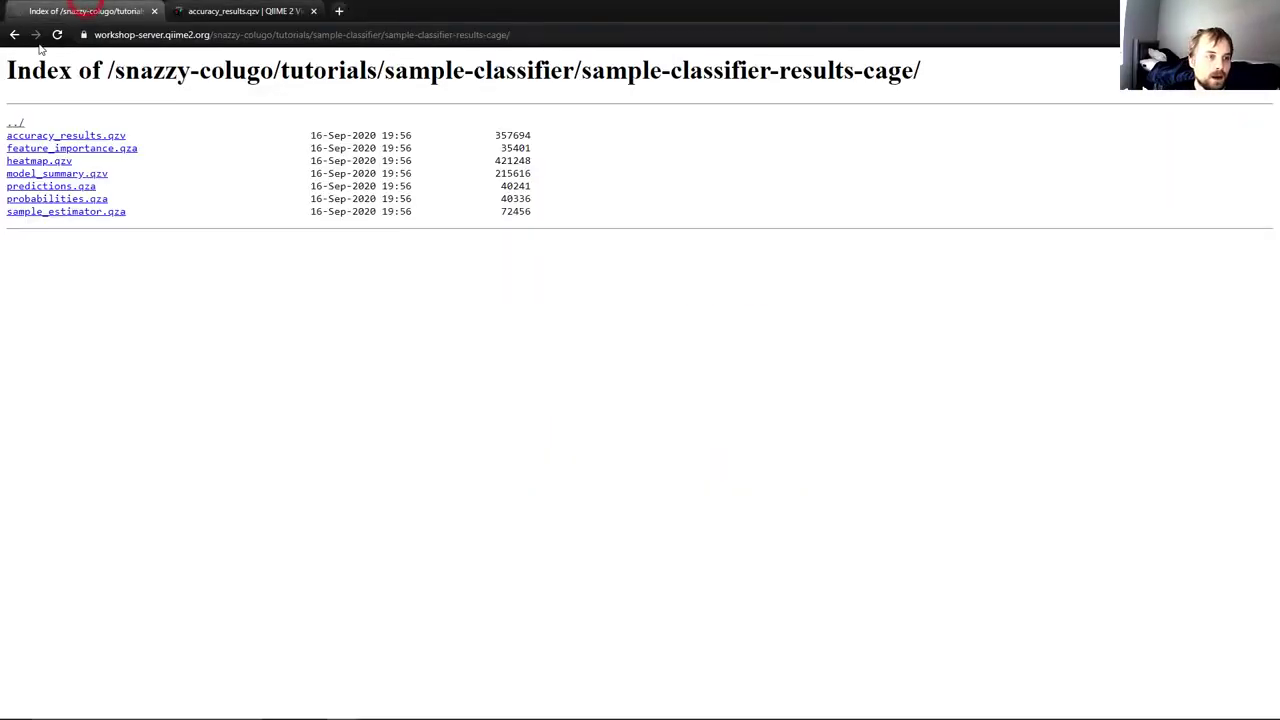
pyautogui.click(12, 123)
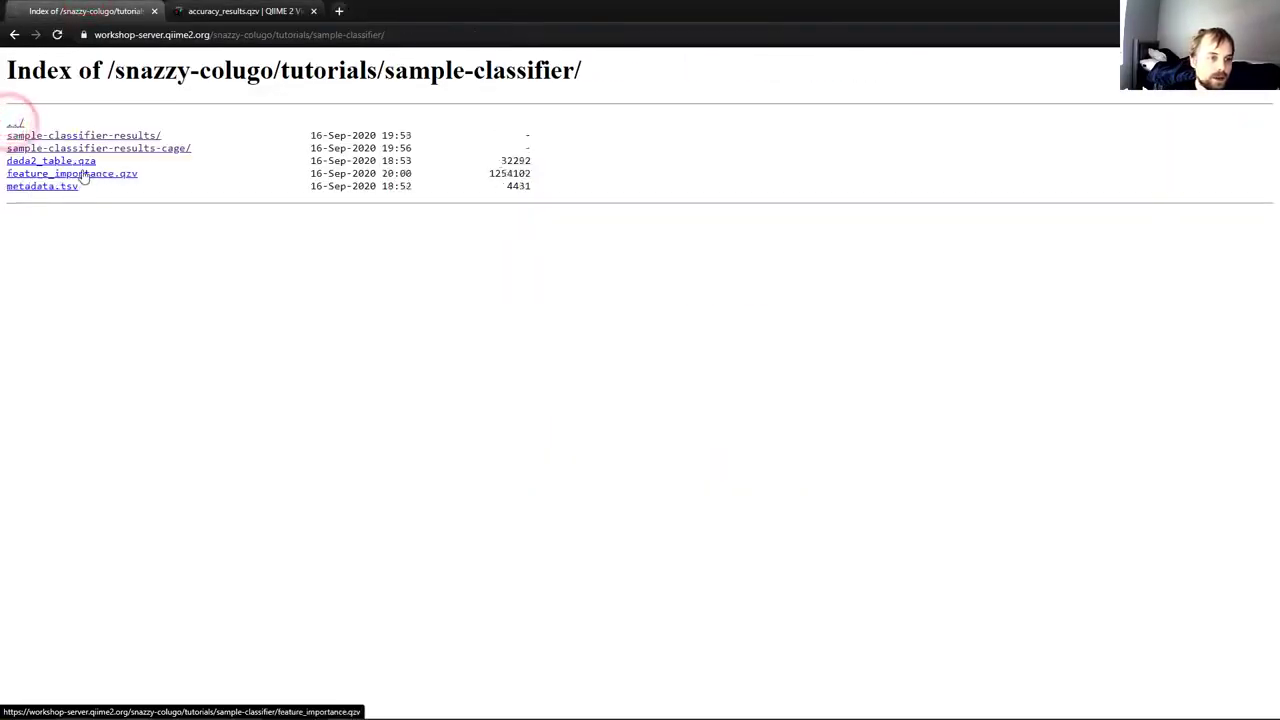
pyautogui.rightClick(80, 173)
pyautogui.click(141, 274)
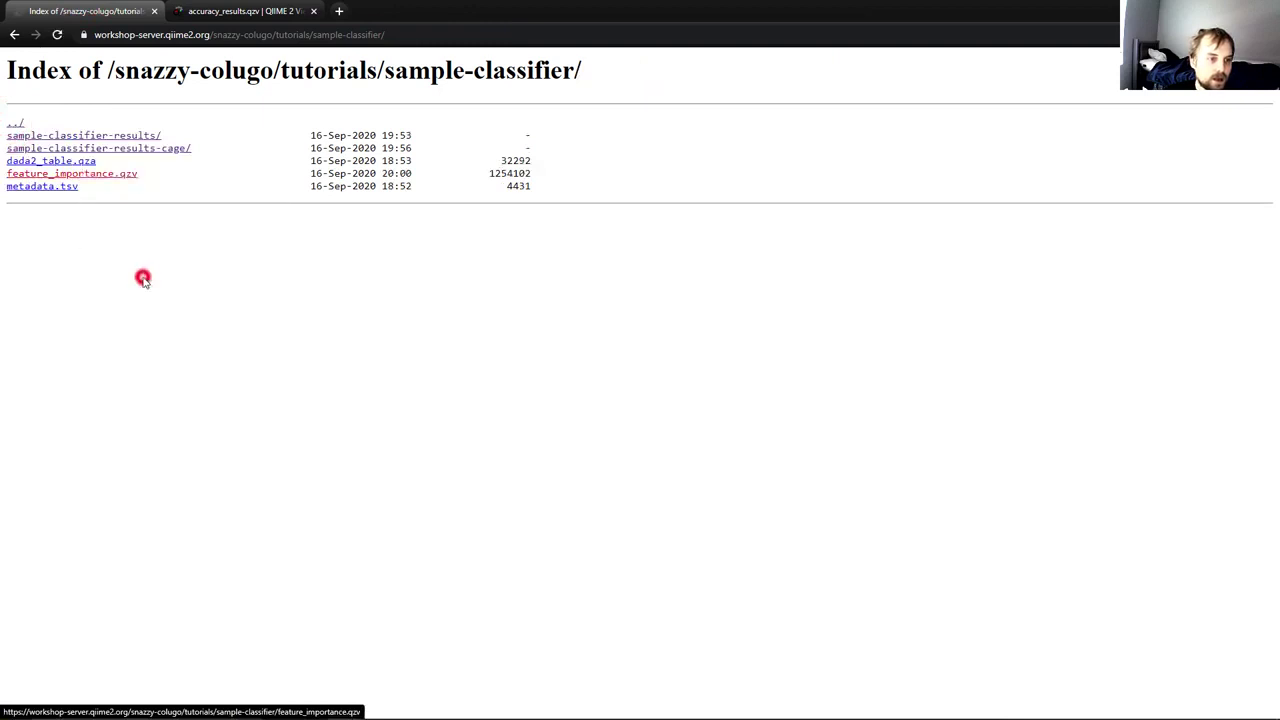
# Load the copied feature_importance.qzv URL from the web in QIIME 2 View.
pyautogui.hotkey('ctrl', 'Tab')
pyautogui.click(12, 35)
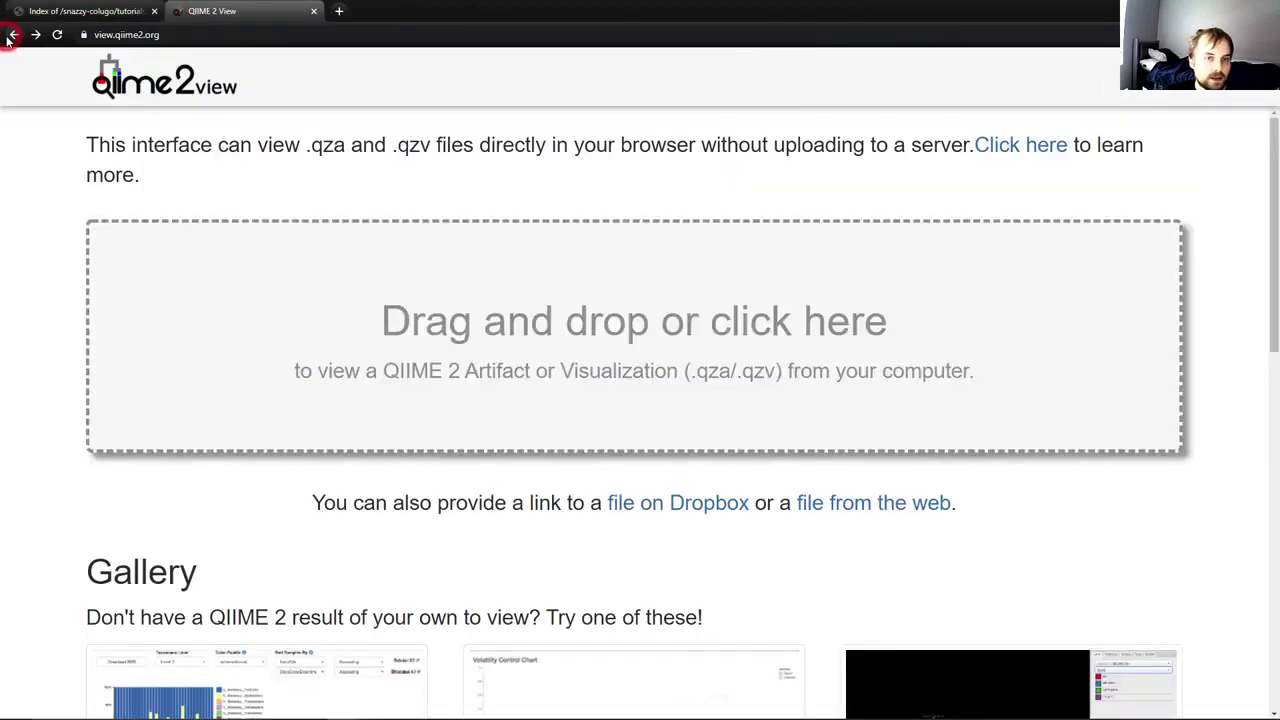
pyautogui.click(802, 514)
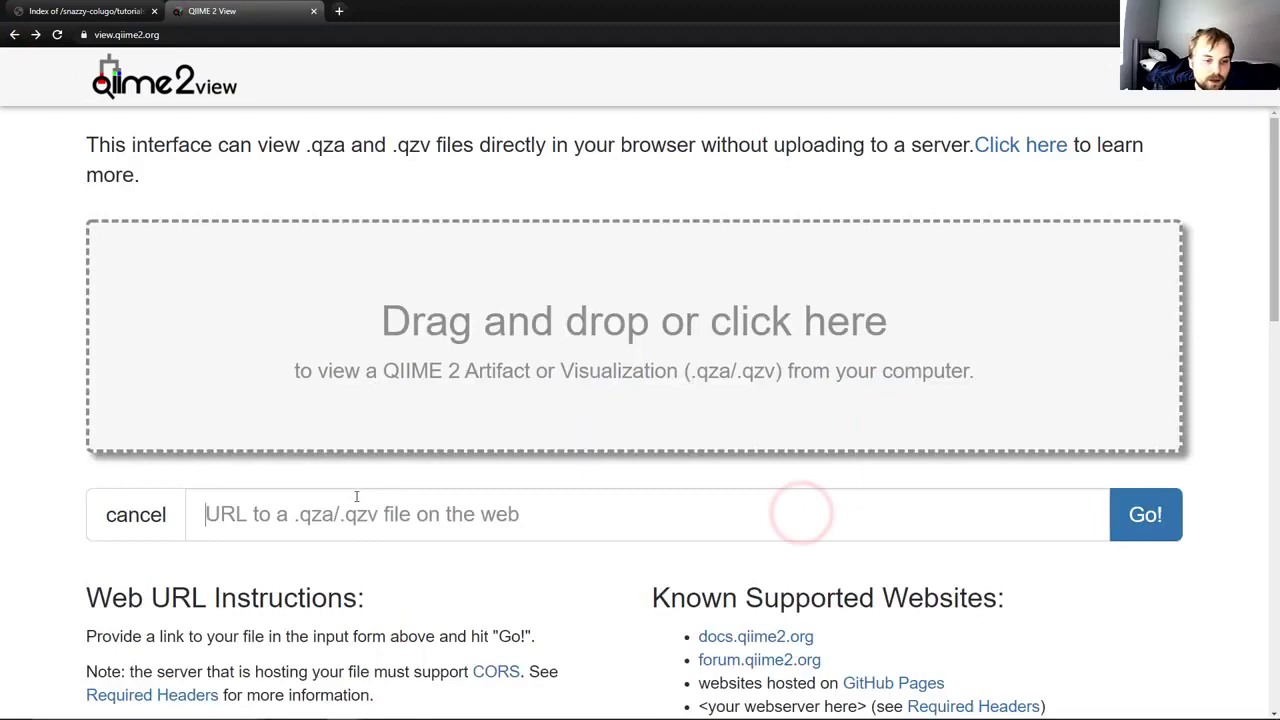
pyautogui.rightClick(370, 497)
pyautogui.click(429, 607)
pyautogui.click(1142, 516)
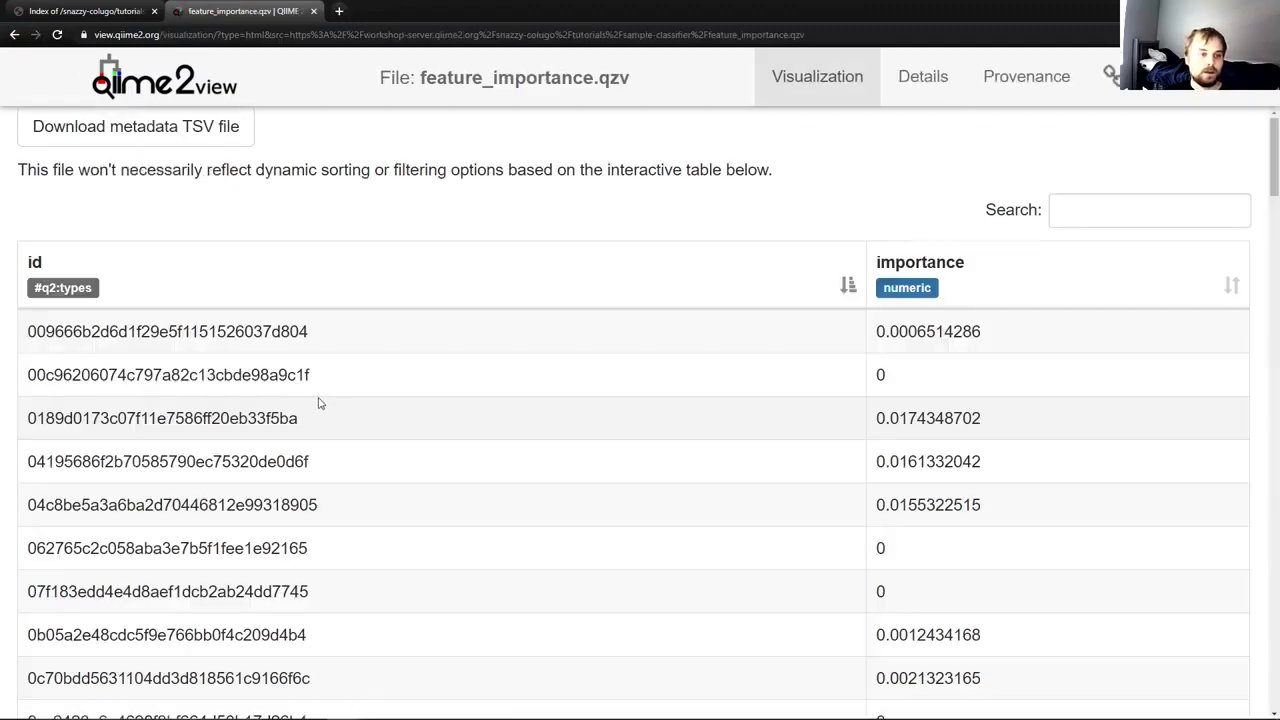
# Select the first feature id and its importance value in the table.
pyautogui.moveTo(308, 334); pyautogui.dragTo(27, 328)
pyautogui.moveTo(877, 336); pyautogui.dragTo(982, 332)
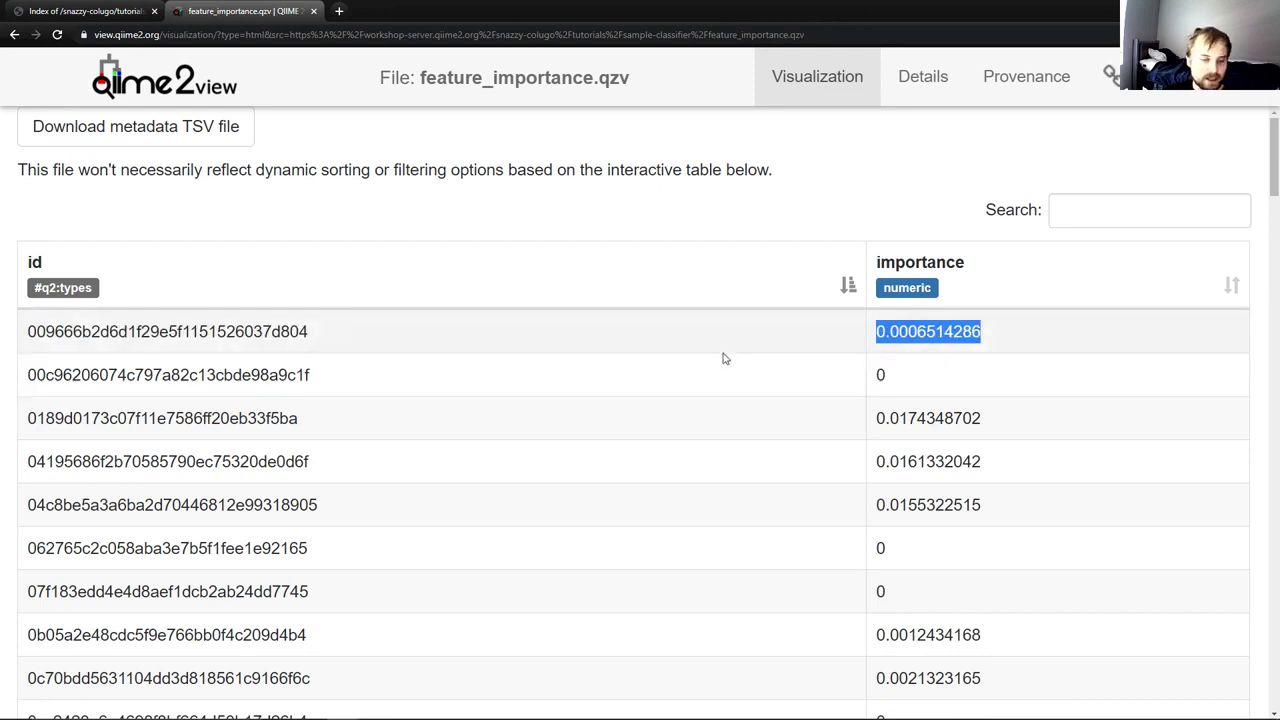
pyautogui.scroll(-1, 898, 436)
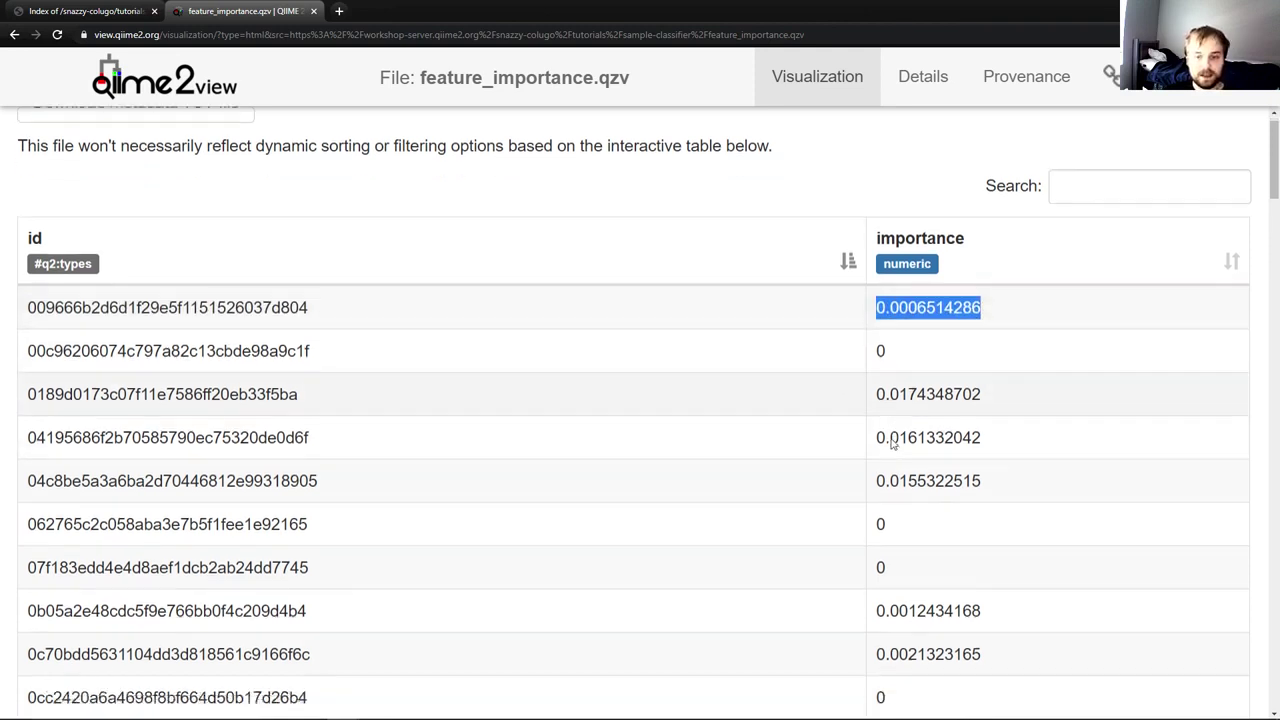
pyautogui.scroll(1, 1186, 254)
# Sort the table by importance, largest first, so 0.0564823594 leads.
pyautogui.click(1186, 251)
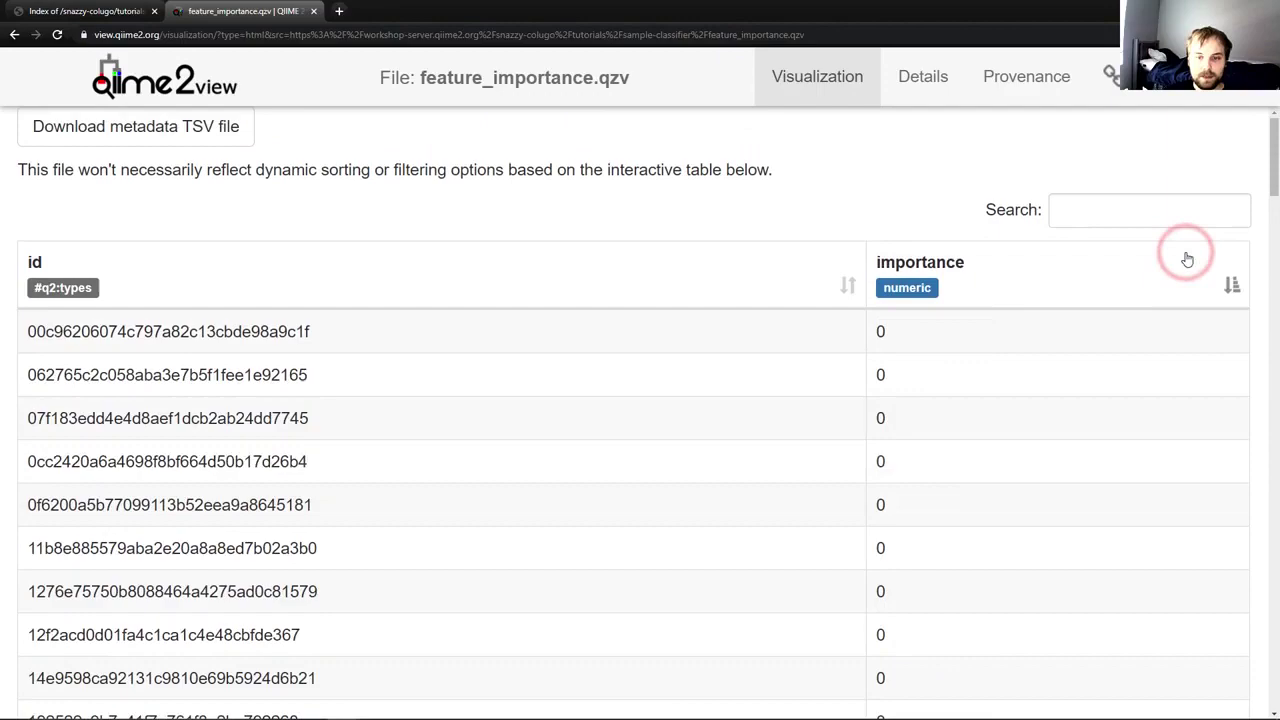
pyautogui.scroll(-14, 913, 402)
pyautogui.scroll(14, 1020, 437)
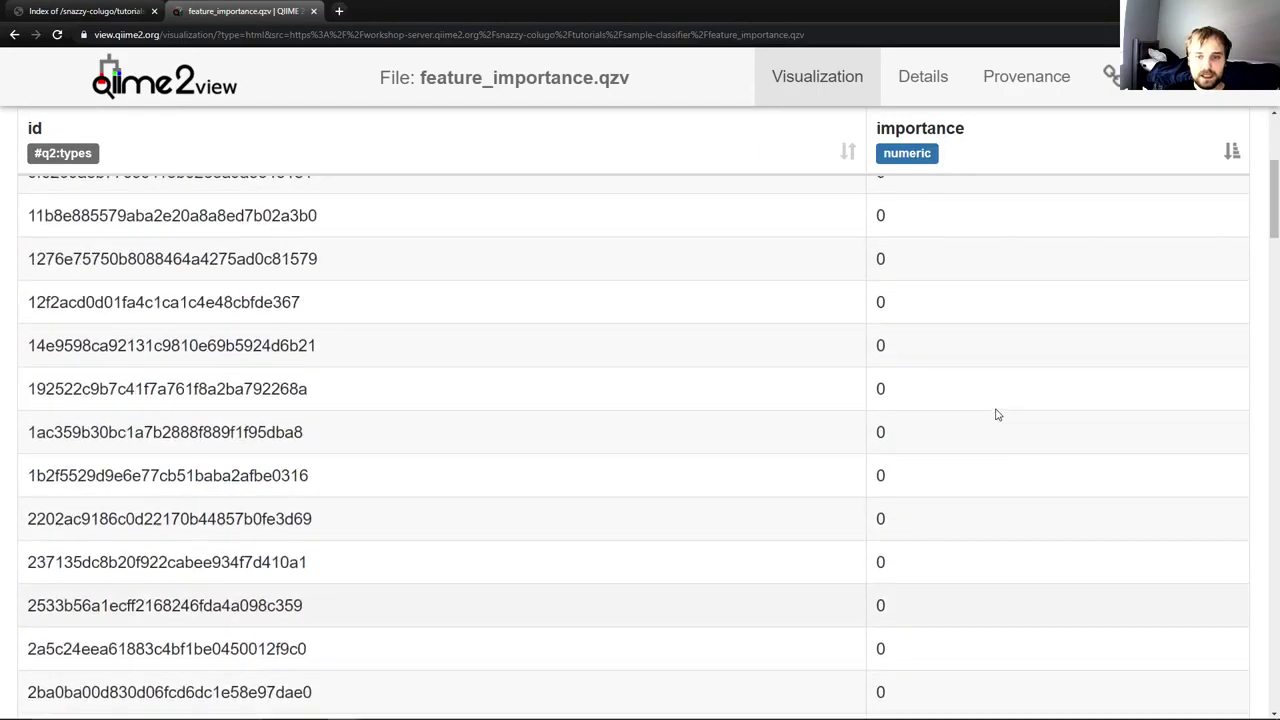
pyautogui.click(1066, 283)
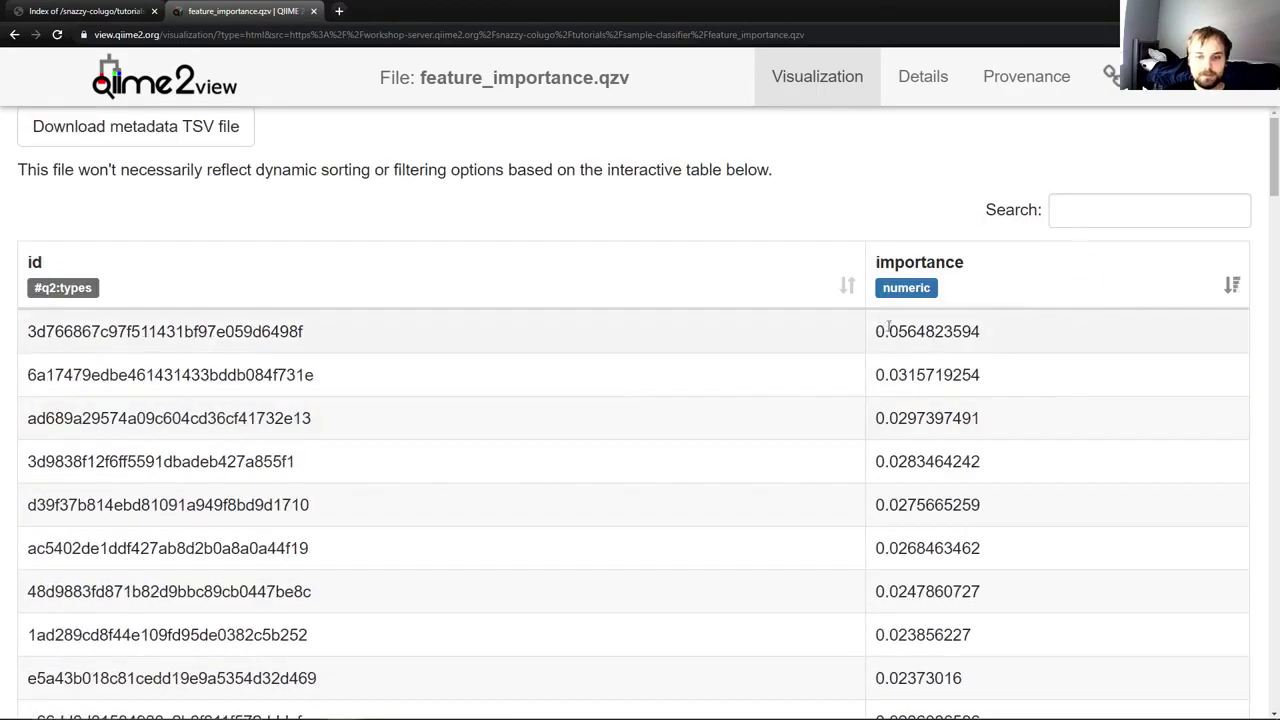
pyautogui.scroll(-6, 980, 457)
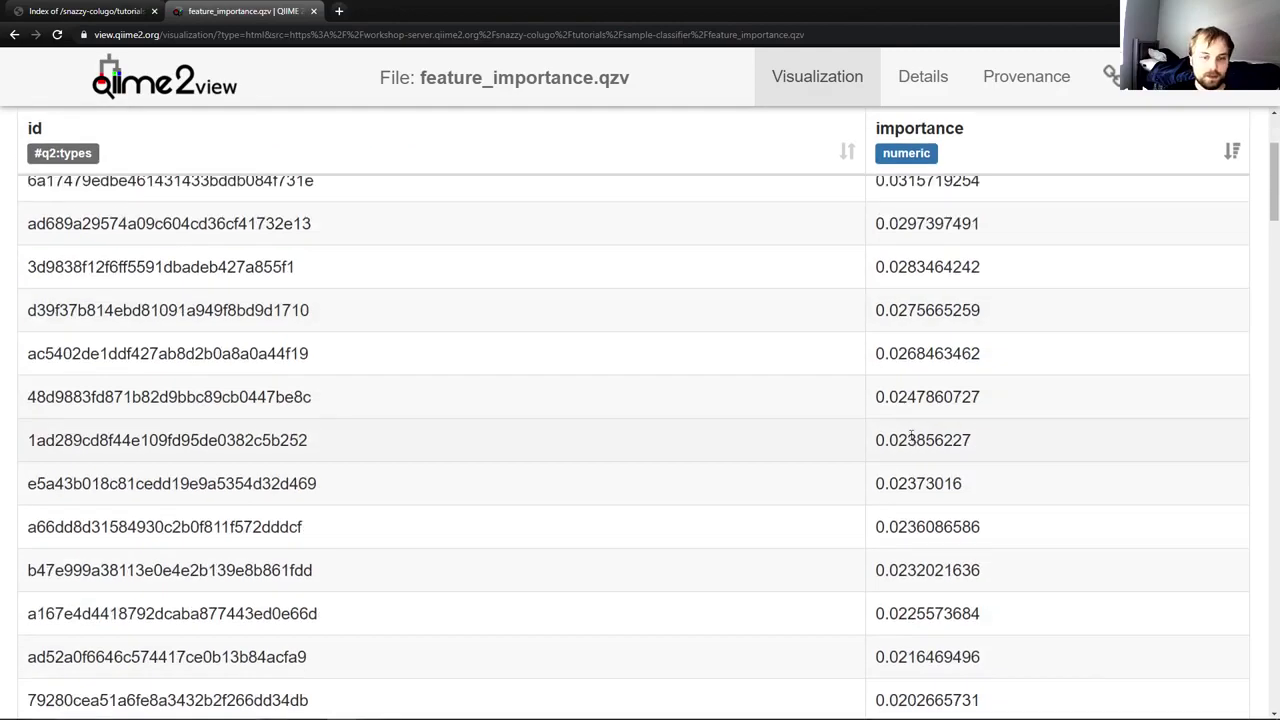
pyautogui.scroll(7, 922, 462)
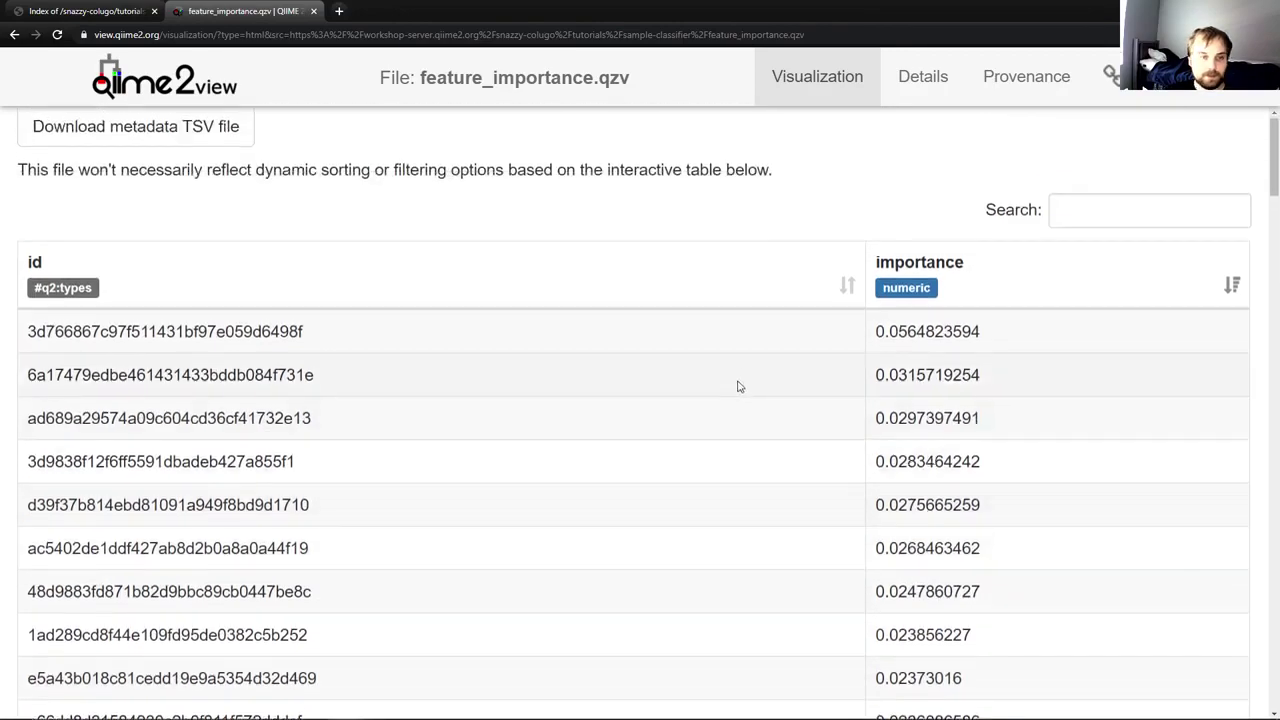
pyautogui.hotkey('alt', 'Tab')
# Review the heatmap command's inputs: ./dada2_table.qza, feature_importance.qza and metadata.tsv.
pyautogui.click(711, 414)
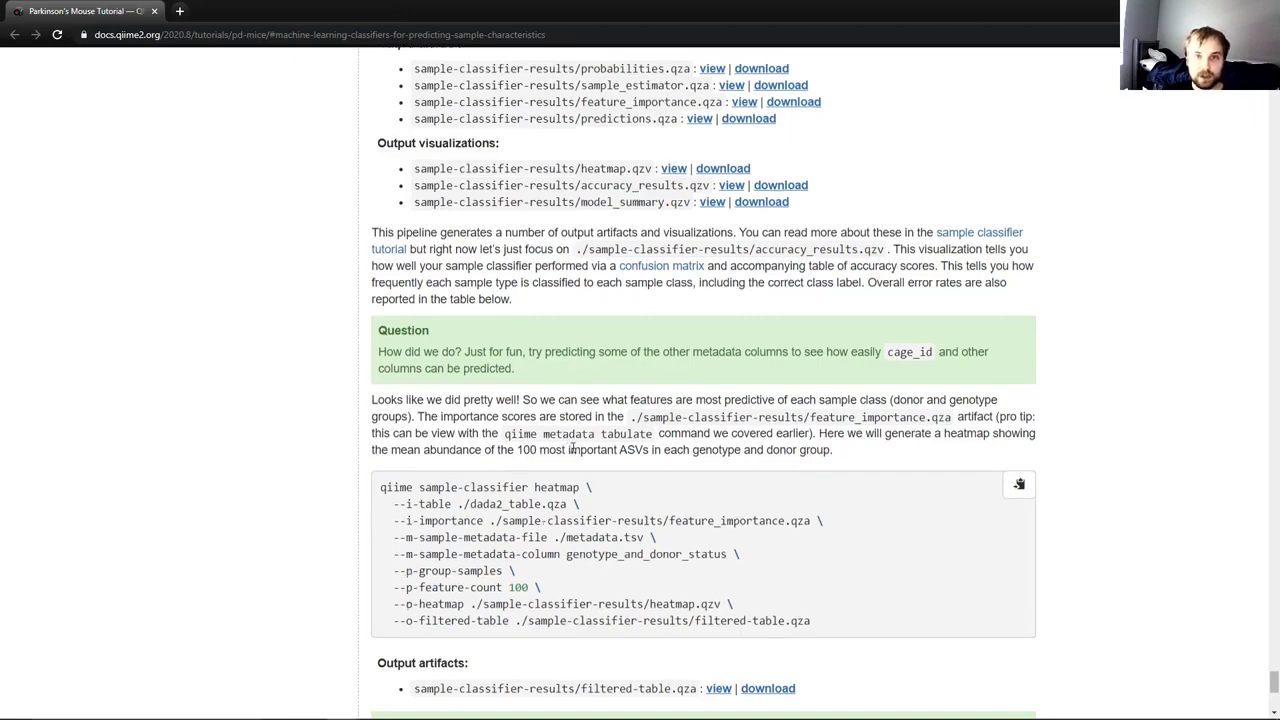
pyautogui.scroll(-1, 573, 448)
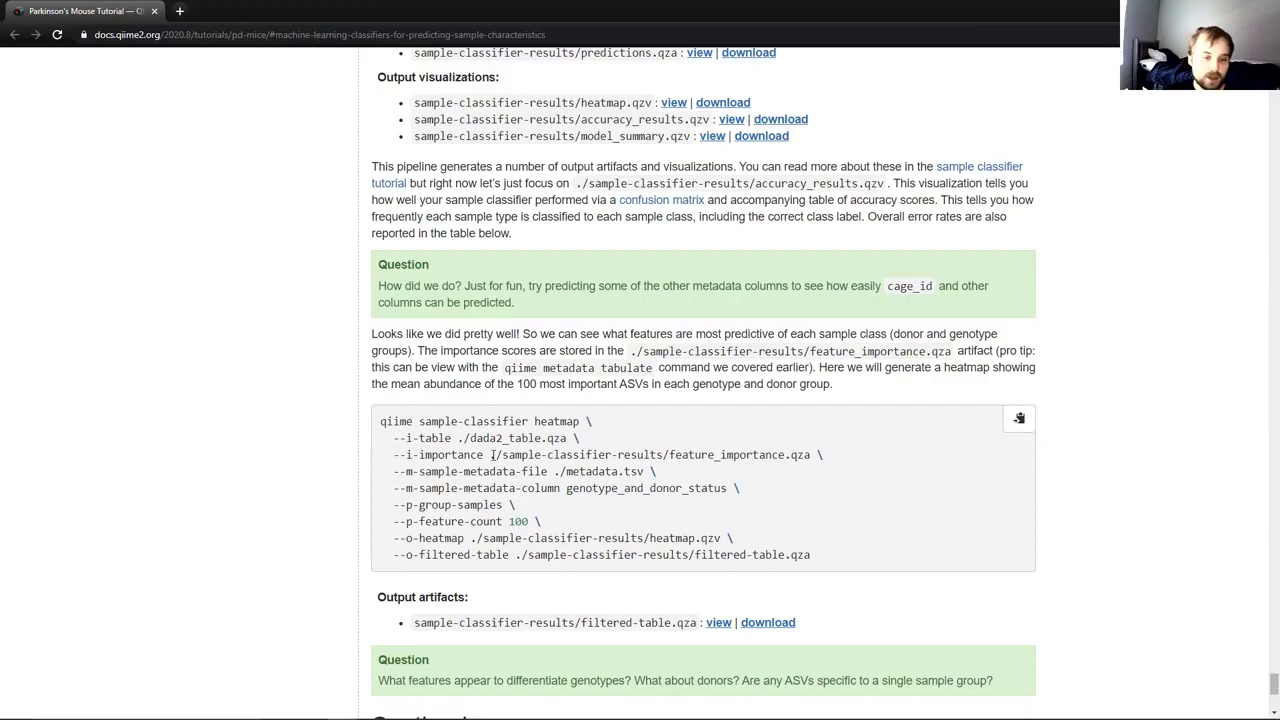
pyautogui.moveTo(458, 440); pyautogui.dragTo(568, 440)
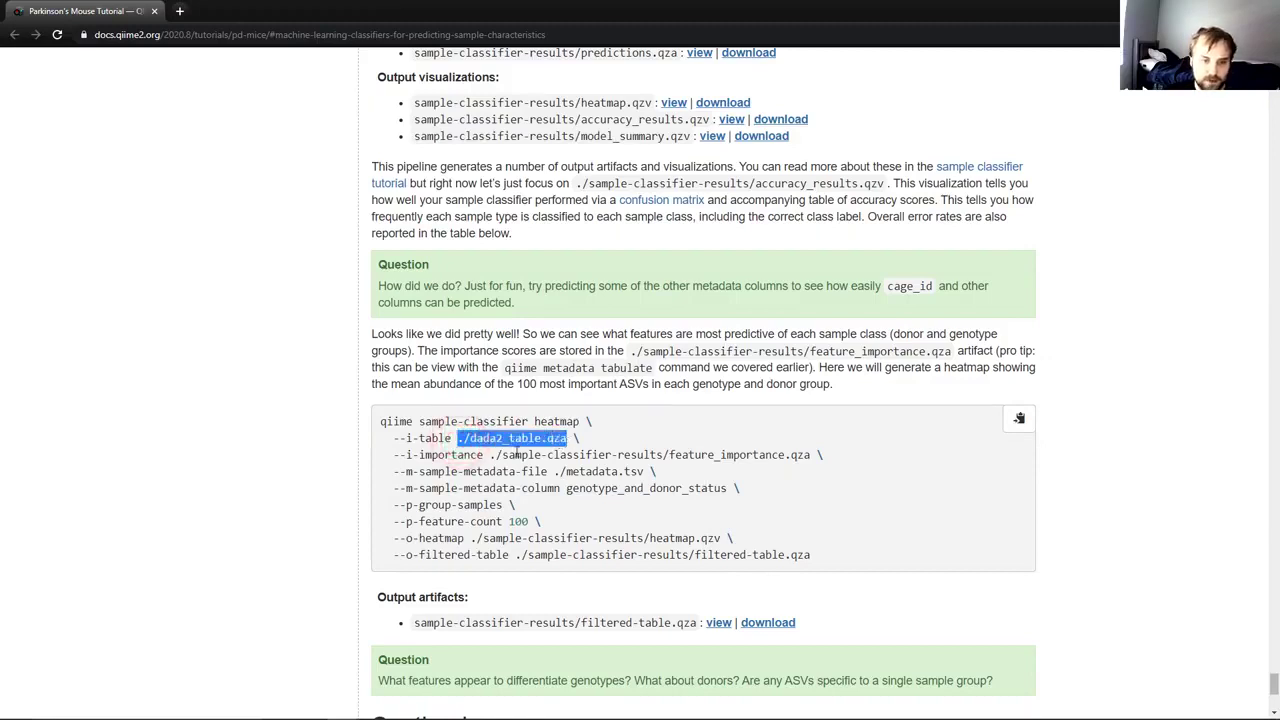
pyautogui.moveTo(491, 456); pyautogui.dragTo(814, 457)
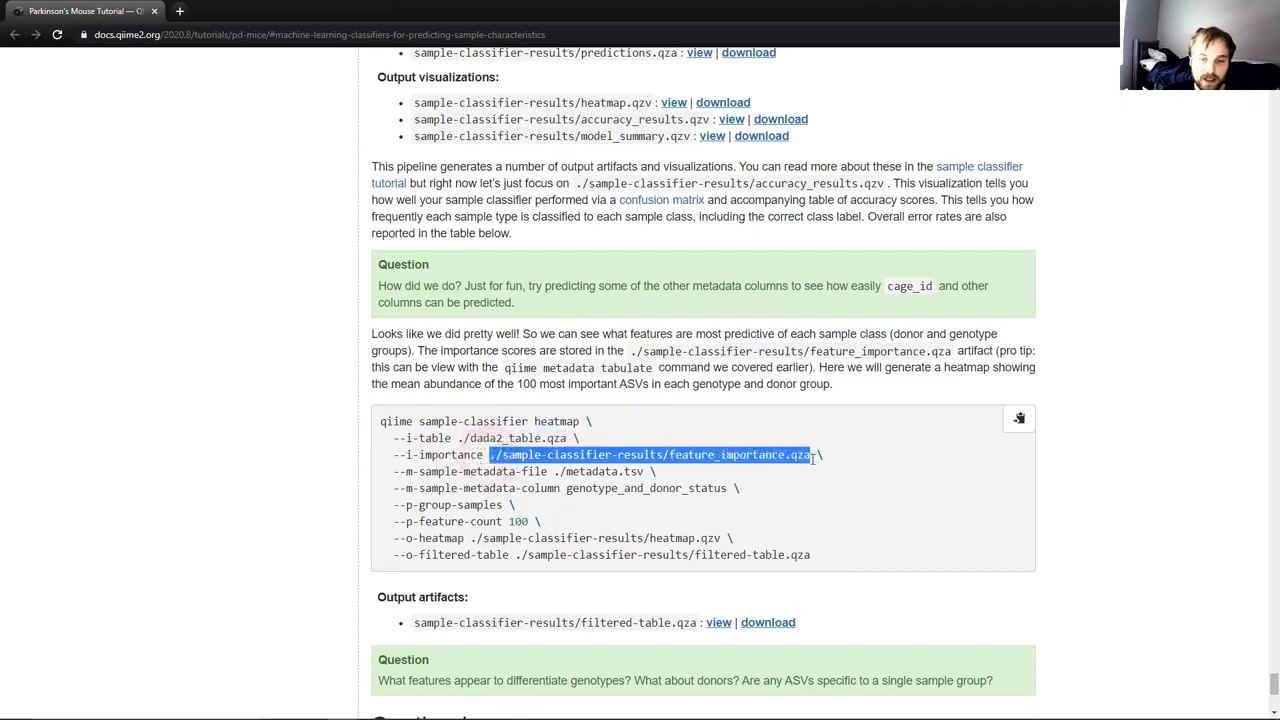
pyautogui.click(814, 457)
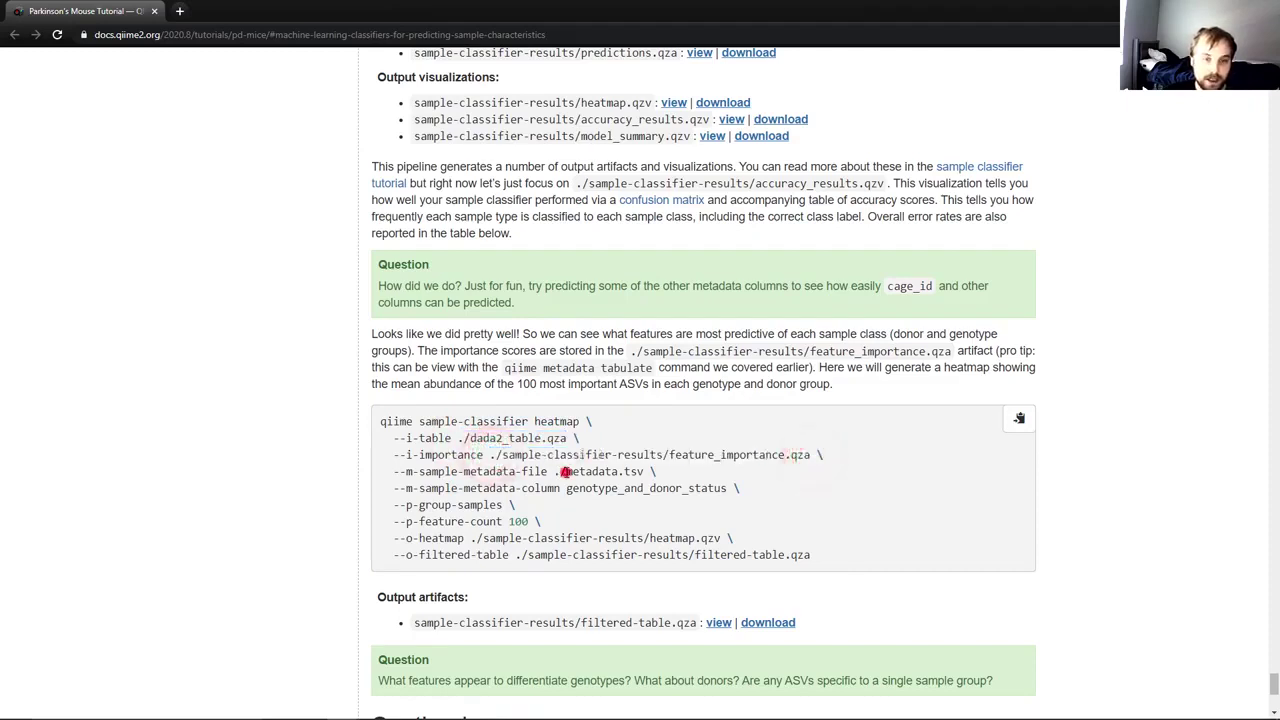
pyautogui.moveTo(558, 472); pyautogui.dragTo(722, 488)
pyautogui.click(565, 512)
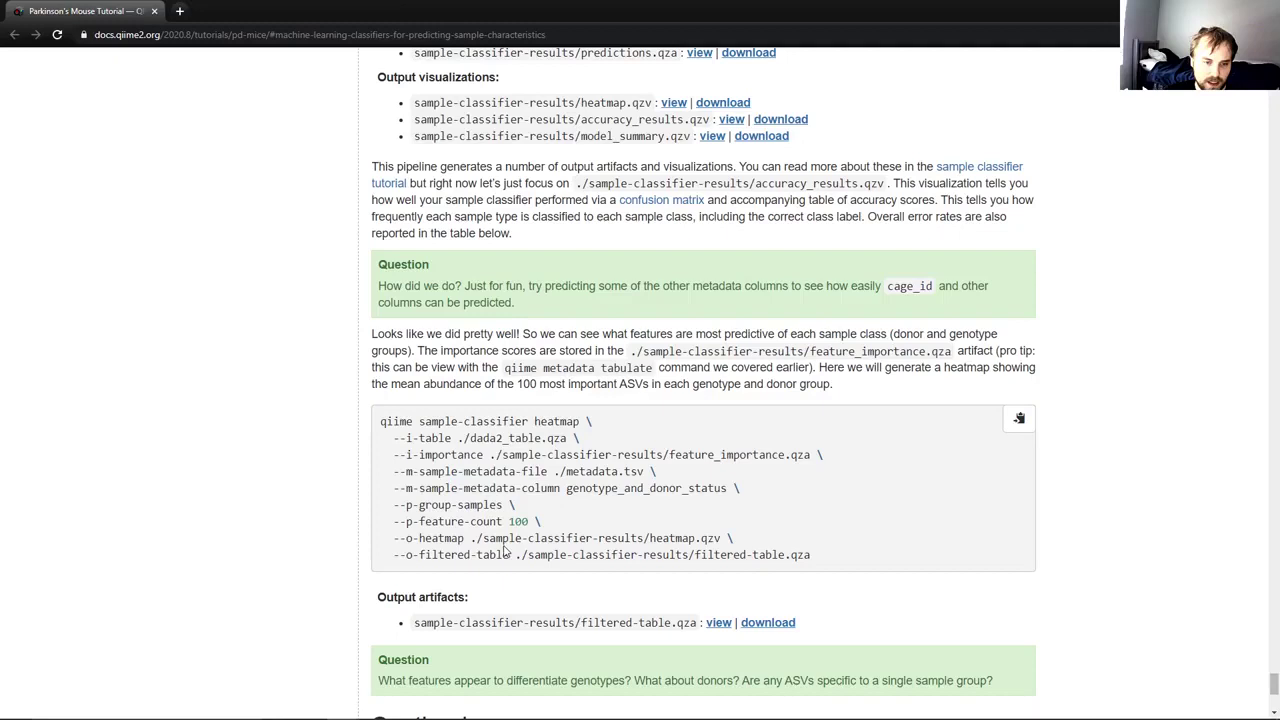
# Check the heatmap.qzv output path and copy the whole heatmap command.
pyautogui.moveTo(471, 538); pyautogui.dragTo(723, 543)
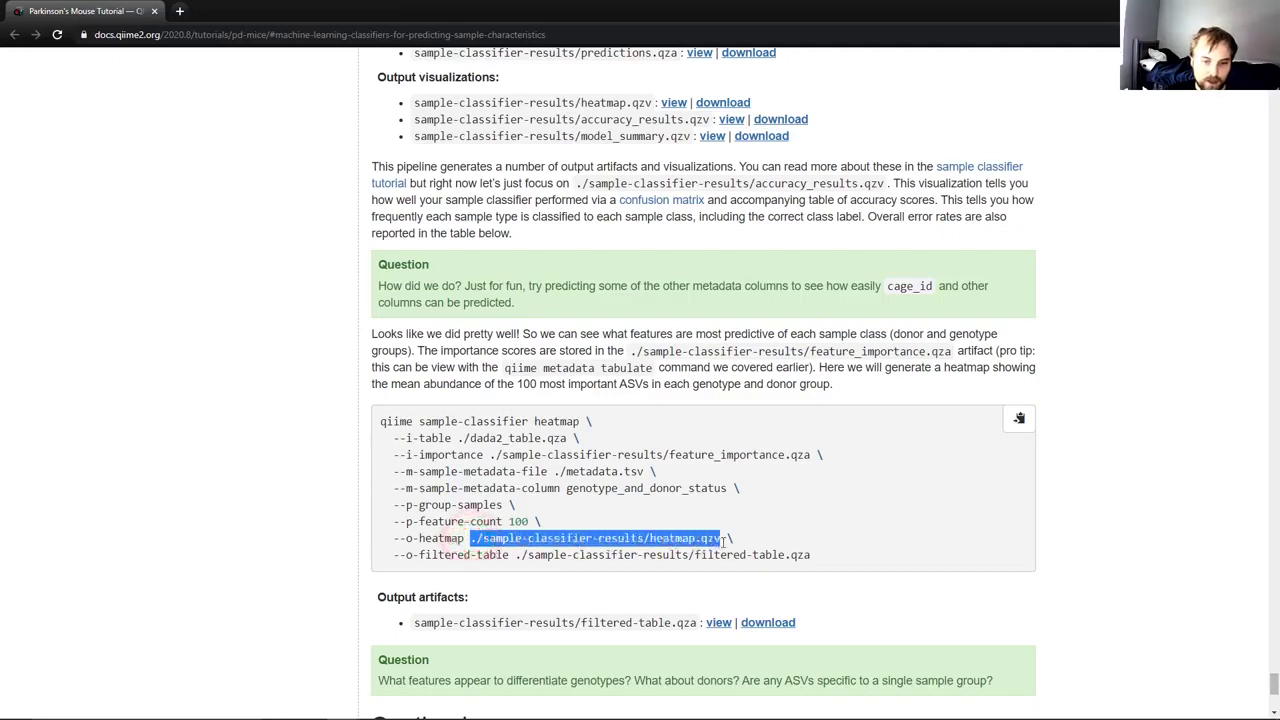
pyautogui.click(722, 541)
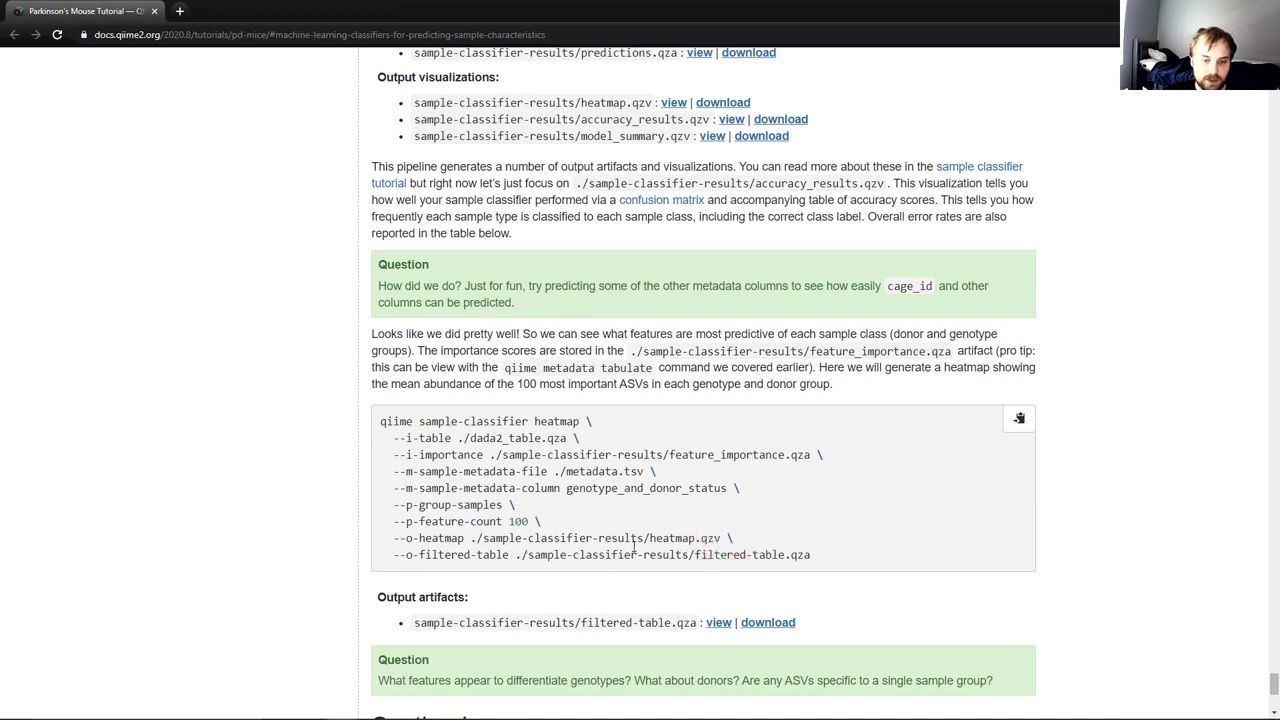
pyautogui.moveTo(469, 541); pyautogui.dragTo(723, 541)
pyautogui.click(722, 541)
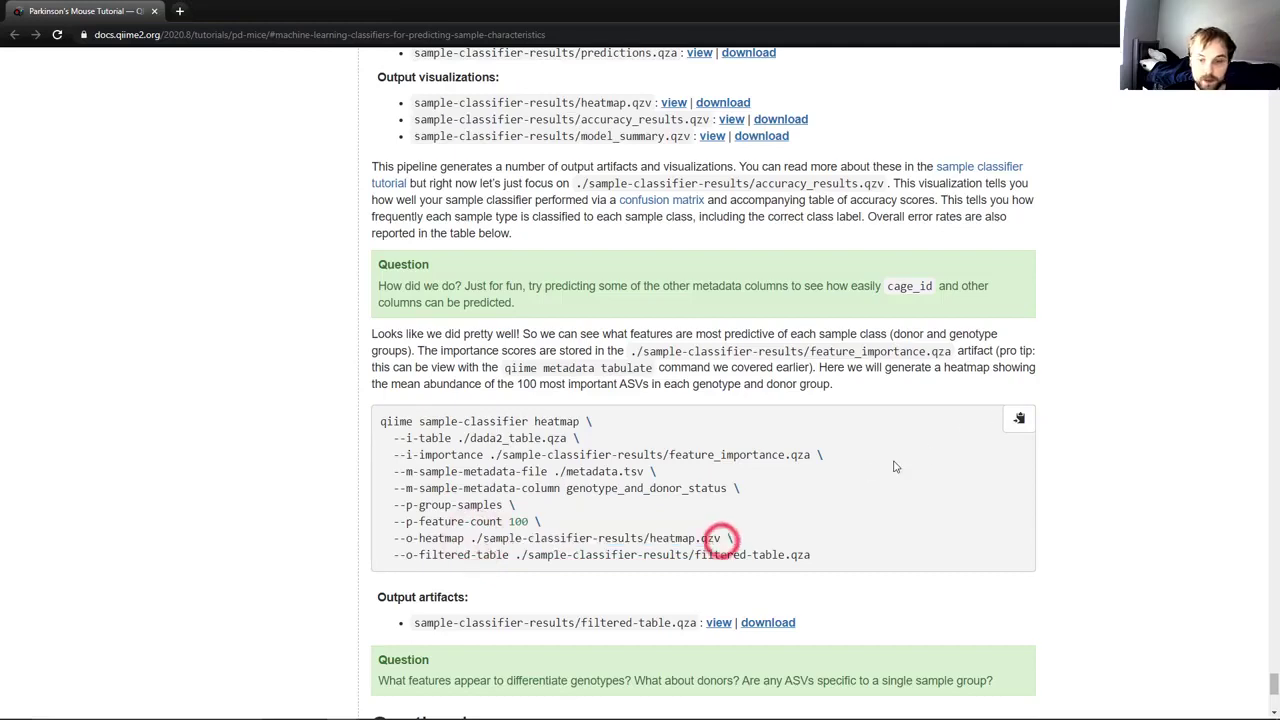
pyautogui.scroll(-1, 722, 545)
pyautogui.click(1017, 355)
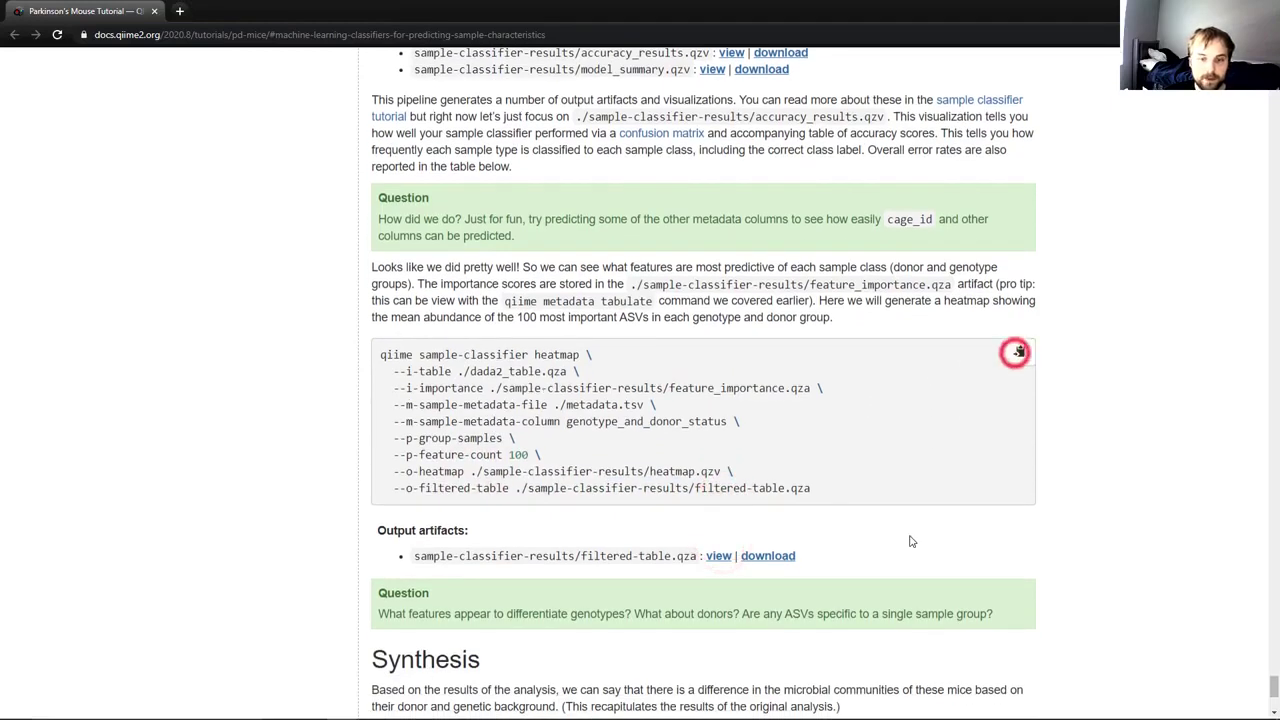
# Clear the terminal and run the pasted sample-classifier heatmap command, saving heatmap.qzv and filtered-table.qza.
pyautogui.hotkey('alt', 'Tab')
pyautogui.write('c')
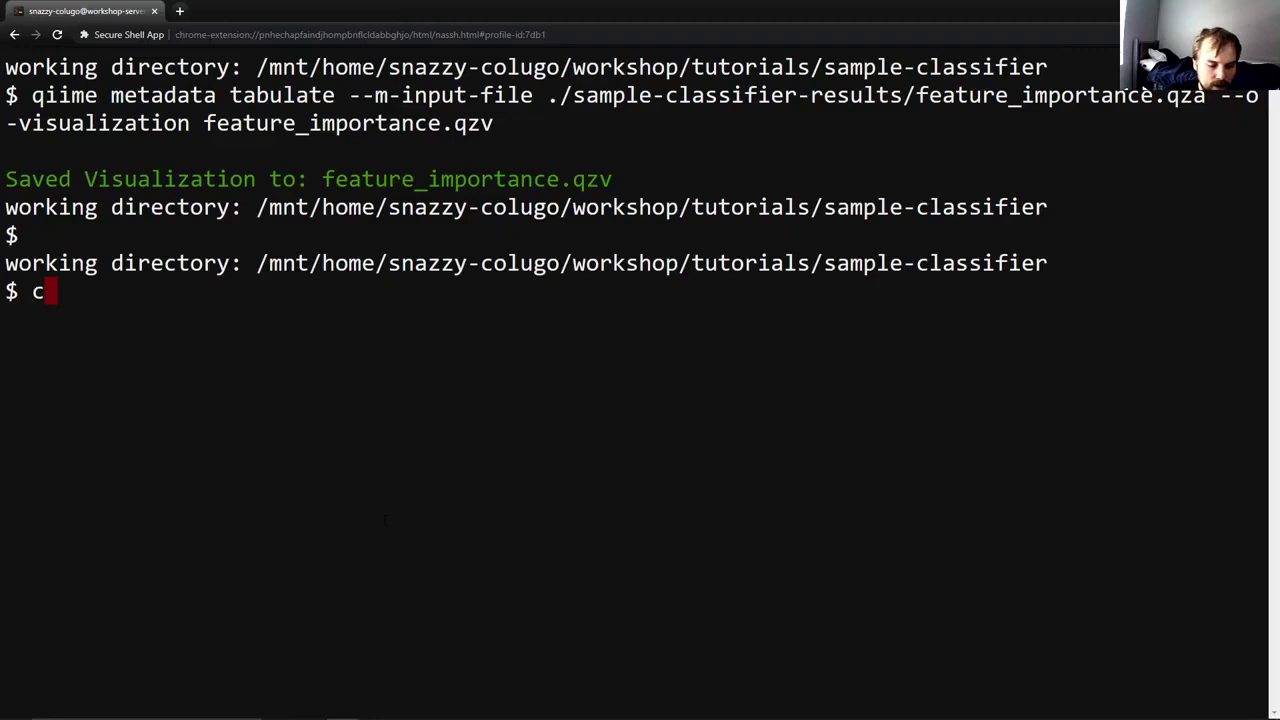
pyautogui.write('lear')
pyautogui.press('Return')
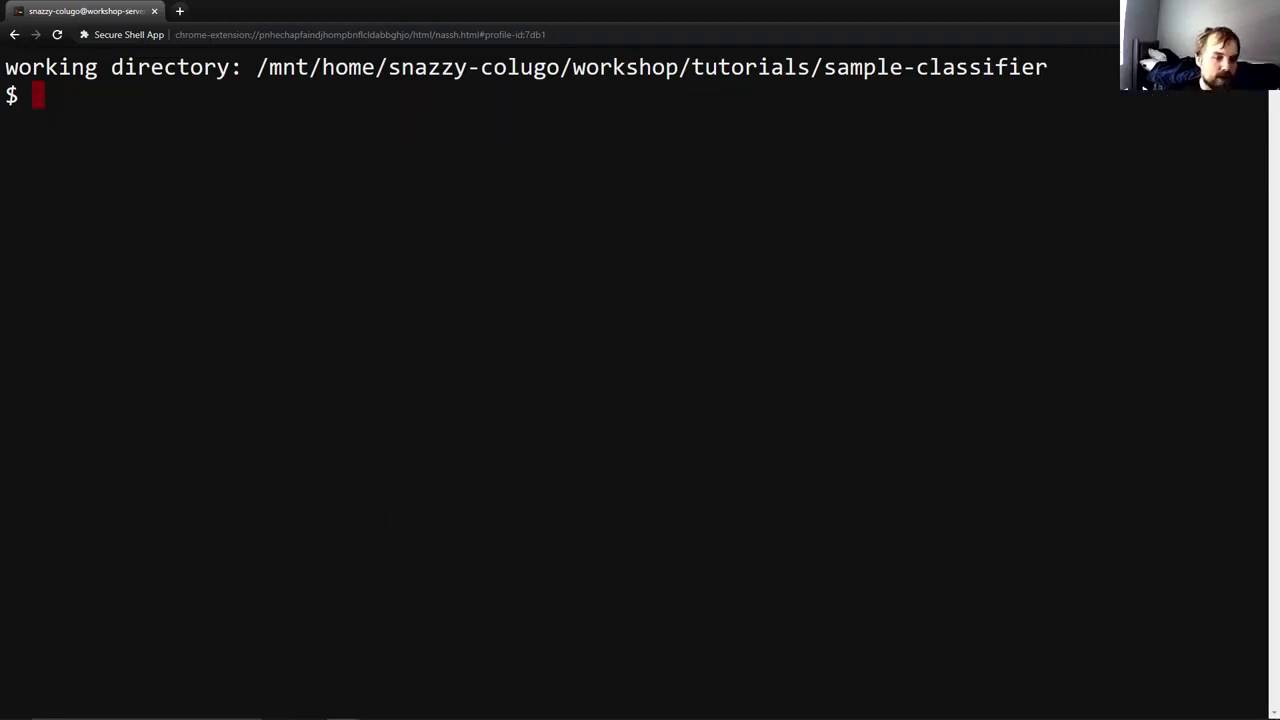
pyautogui.hotkey('ctrl', 'shift', 'v')
pyautogui.press('Return')
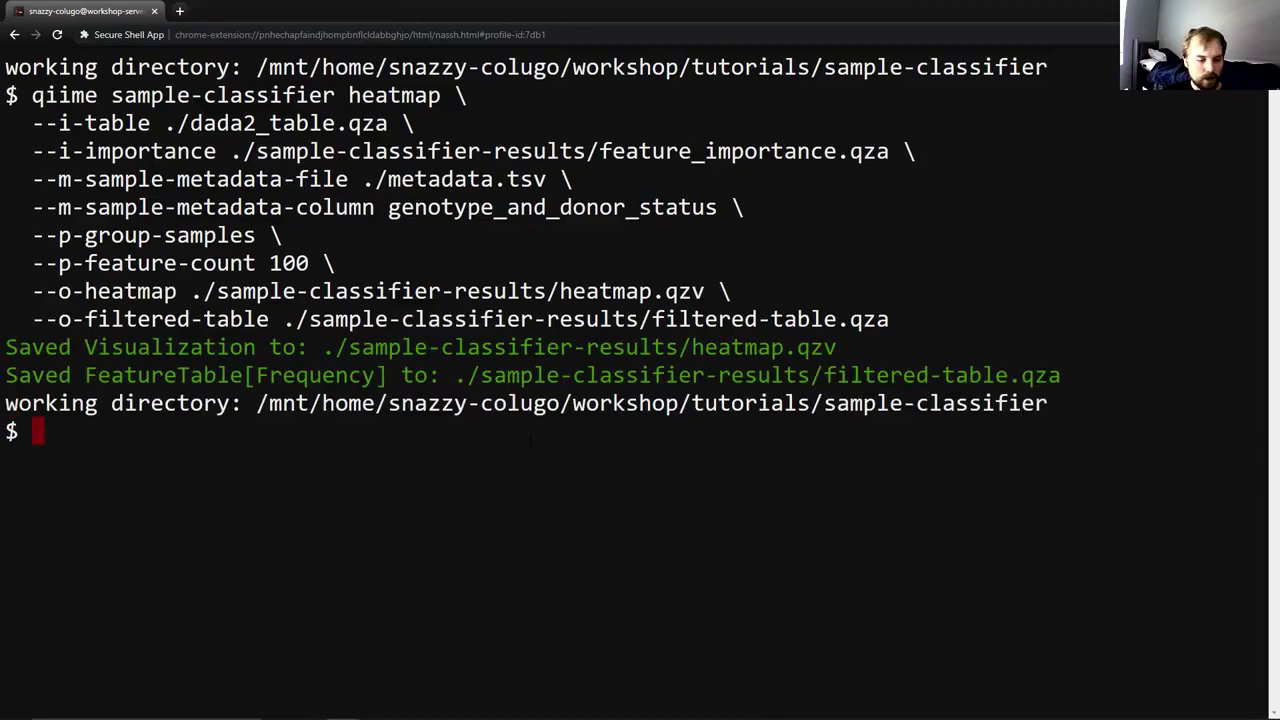
pyautogui.hotkey('alt', 'Tab')
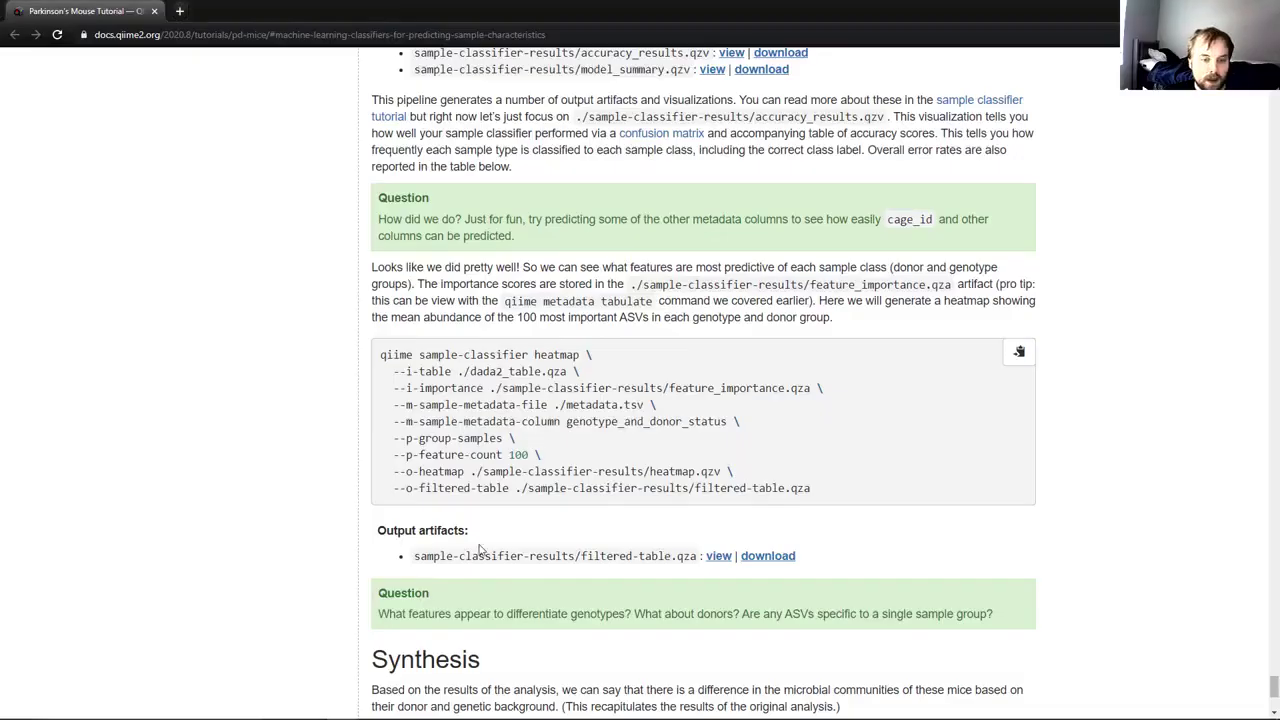
# Scroll up to the heatmap step's Output visualizations list, then return to the feature_importance.qzv browser window.
pyautogui.scroll(1, 447, 615)
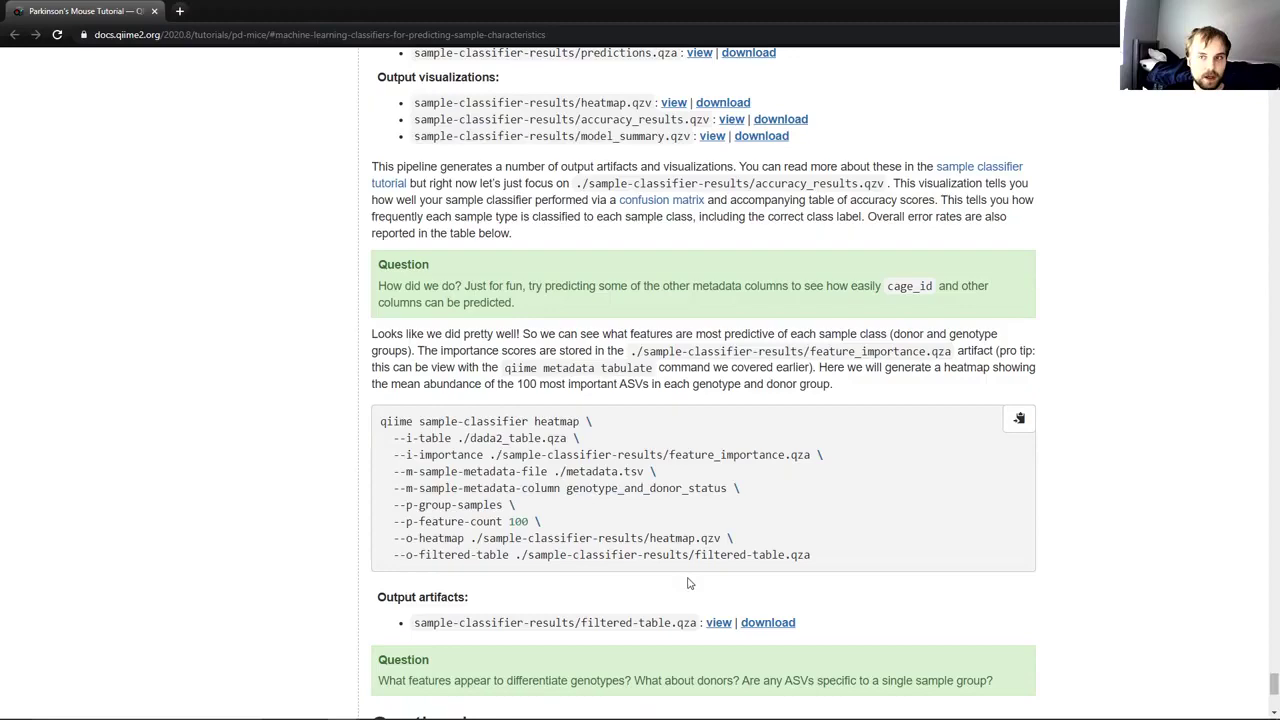
pyautogui.hotkey('alt', 'Tab')
pyautogui.hotkey('alt', 'Tab')
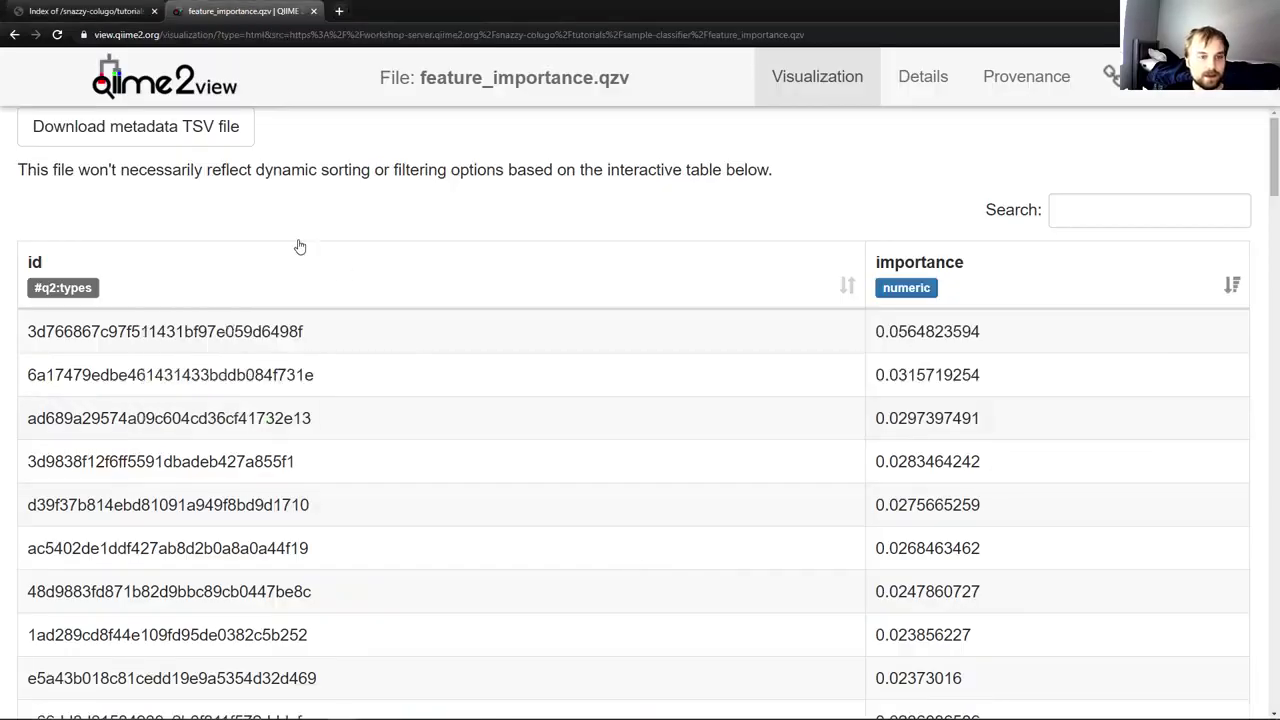
# Copy the heatmap.qzv link from the server's sample-classifier-results folder.
pyautogui.click(107, 9)
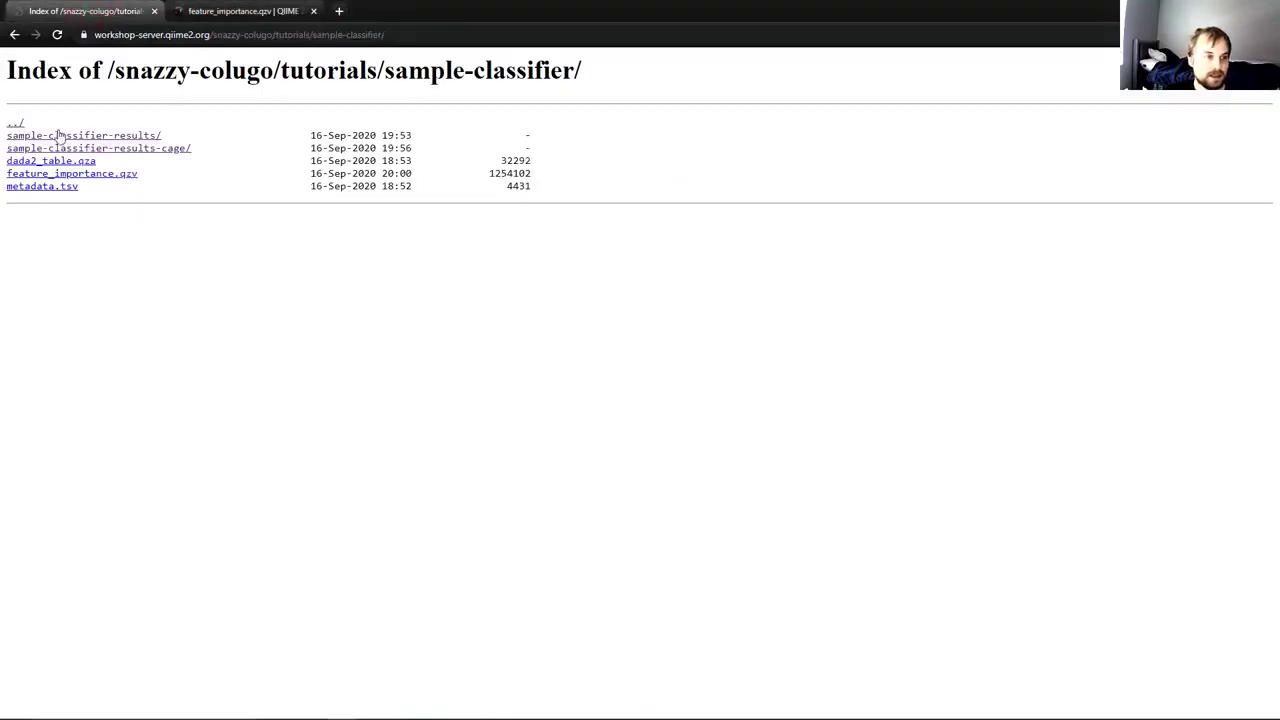
pyautogui.click(116, 136)
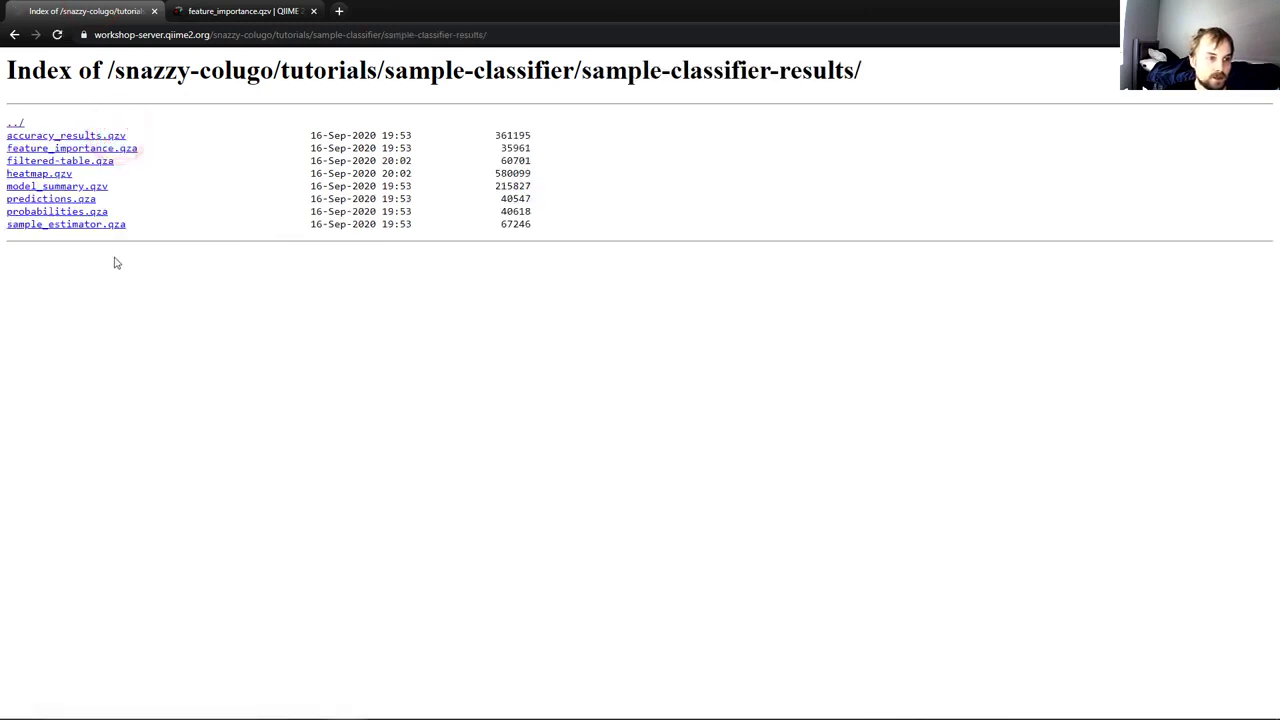
pyautogui.rightClick(43, 174)
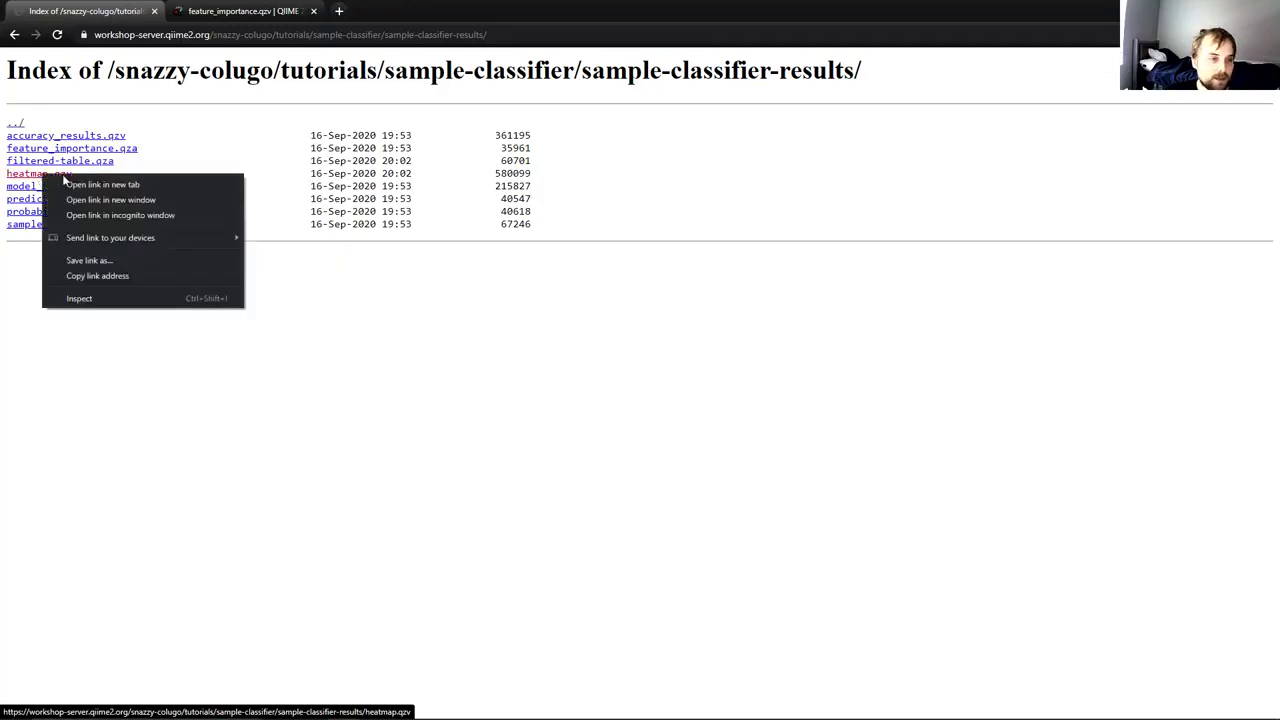
pyautogui.click(86, 275)
# Load the copied heatmap.qzv URL from the web in QIIME 2 View.
pyautogui.click(217, 10)
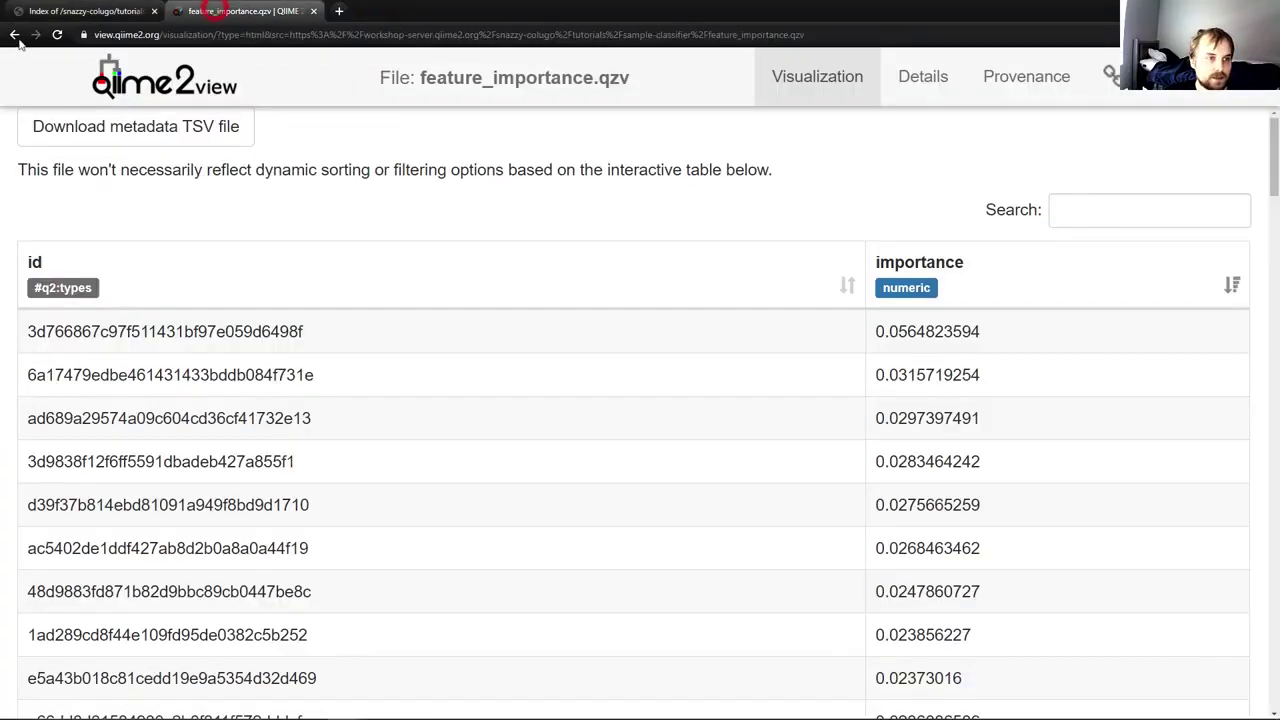
pyautogui.click(15, 36)
pyautogui.click(836, 493)
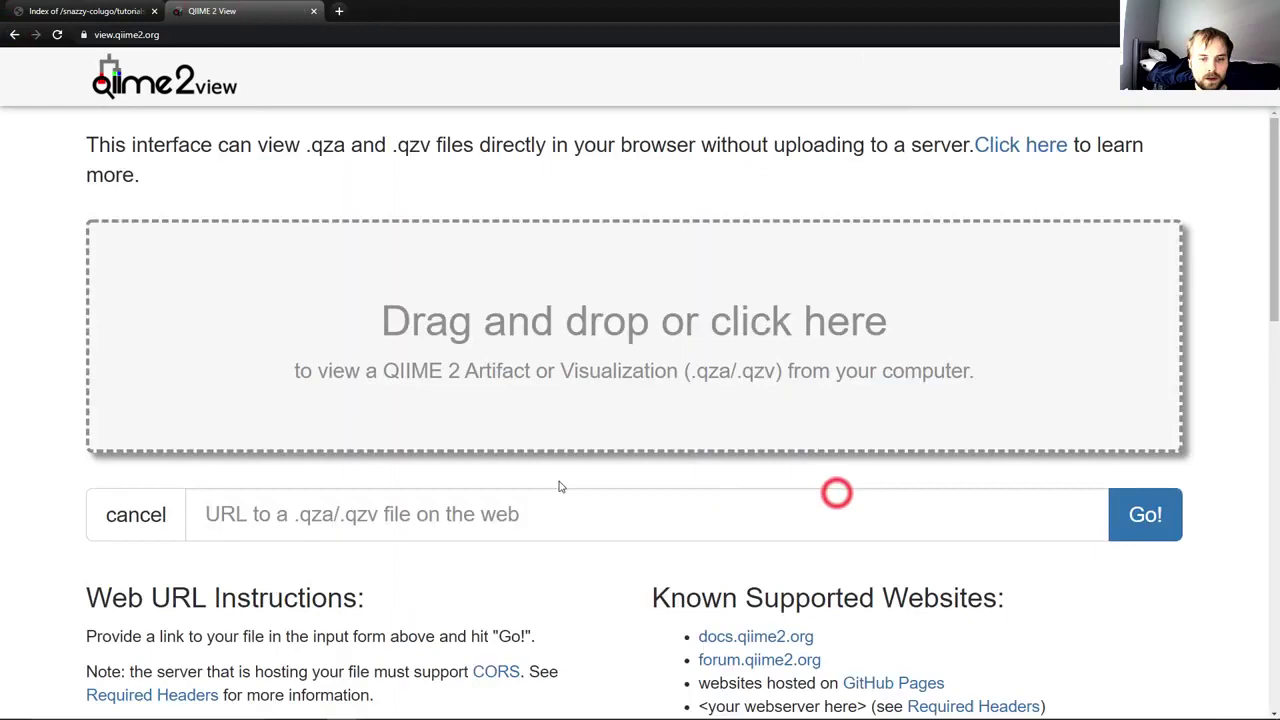
pyautogui.rightClick(514, 506)
pyautogui.click(555, 610)
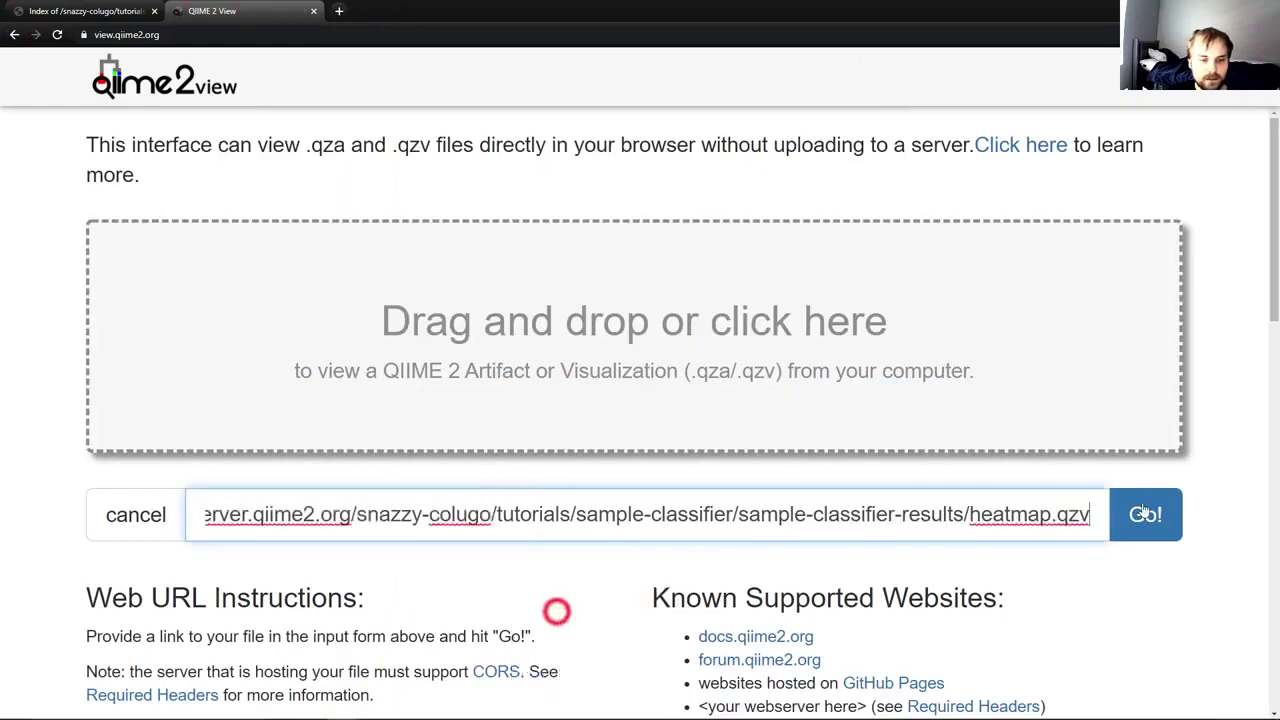
pyautogui.click(1143, 513)
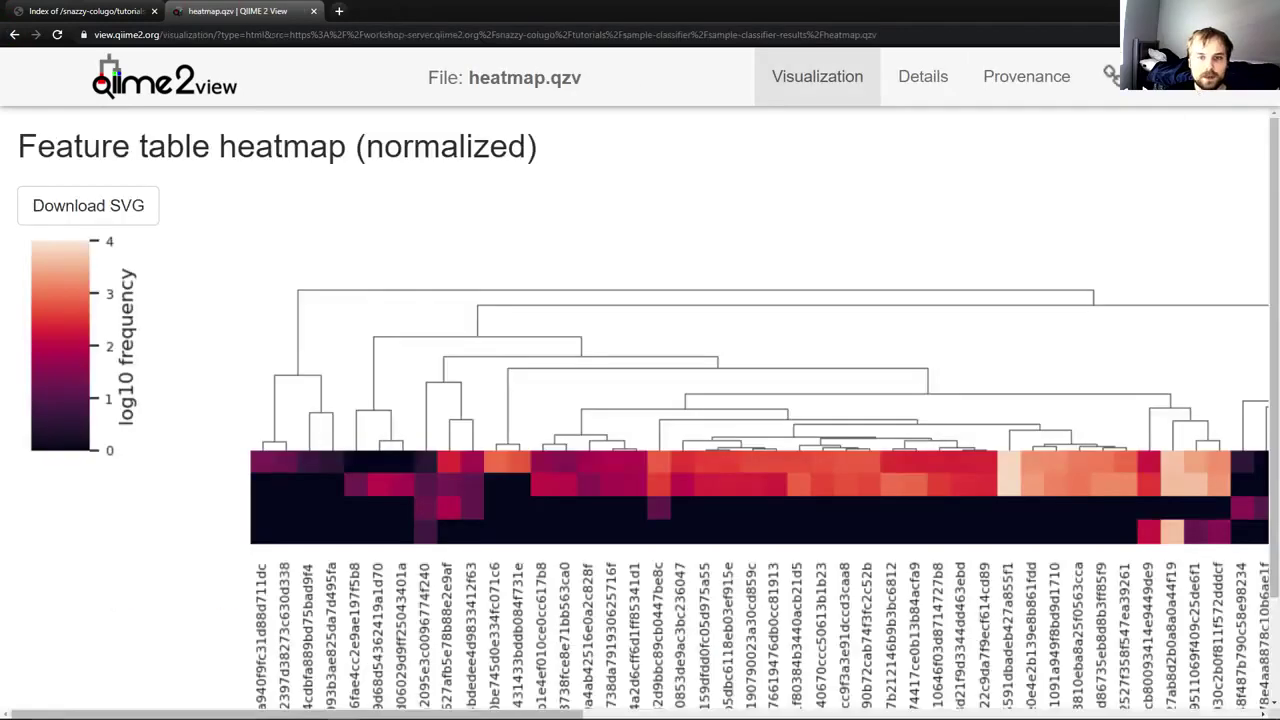
# Zoom the browser page out to 80% so the heatmap and its genotype/donor labels fit.
pyautogui.click(1266, 34)
pyautogui.click(1177, 159)
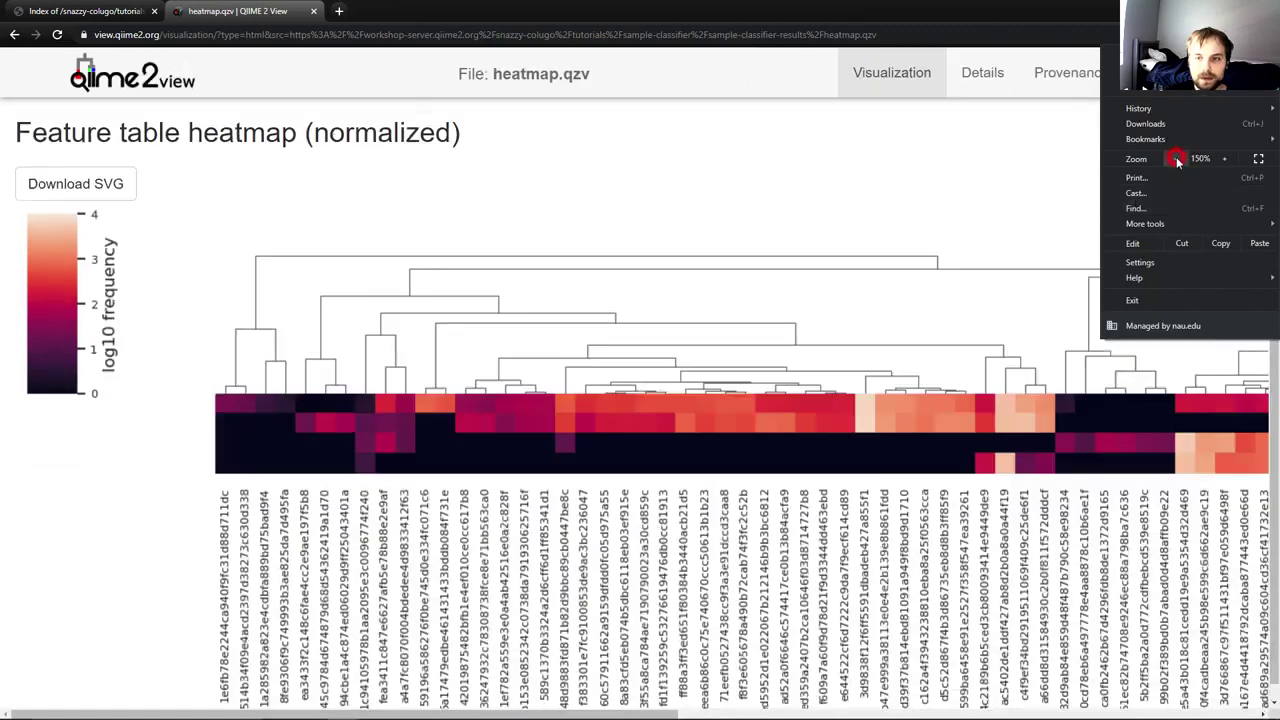
pyautogui.click(1177, 159)
pyautogui.click(1177, 159)
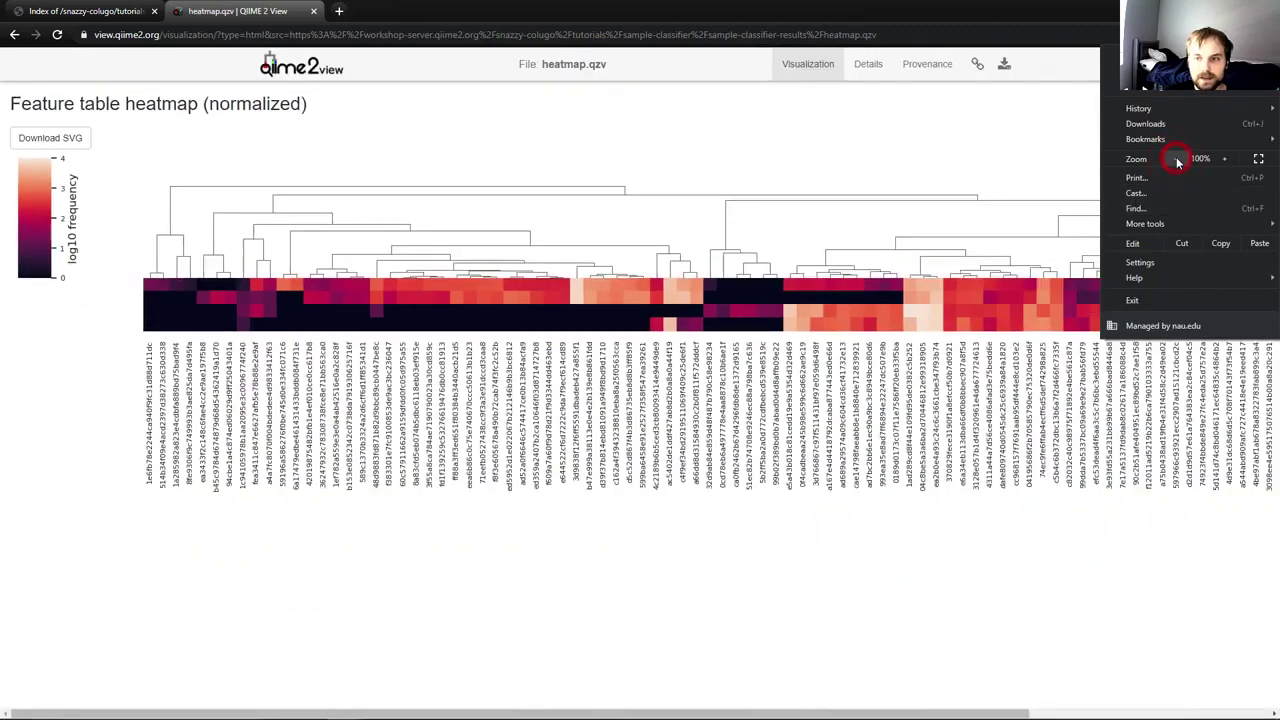
pyautogui.click(972, 617)
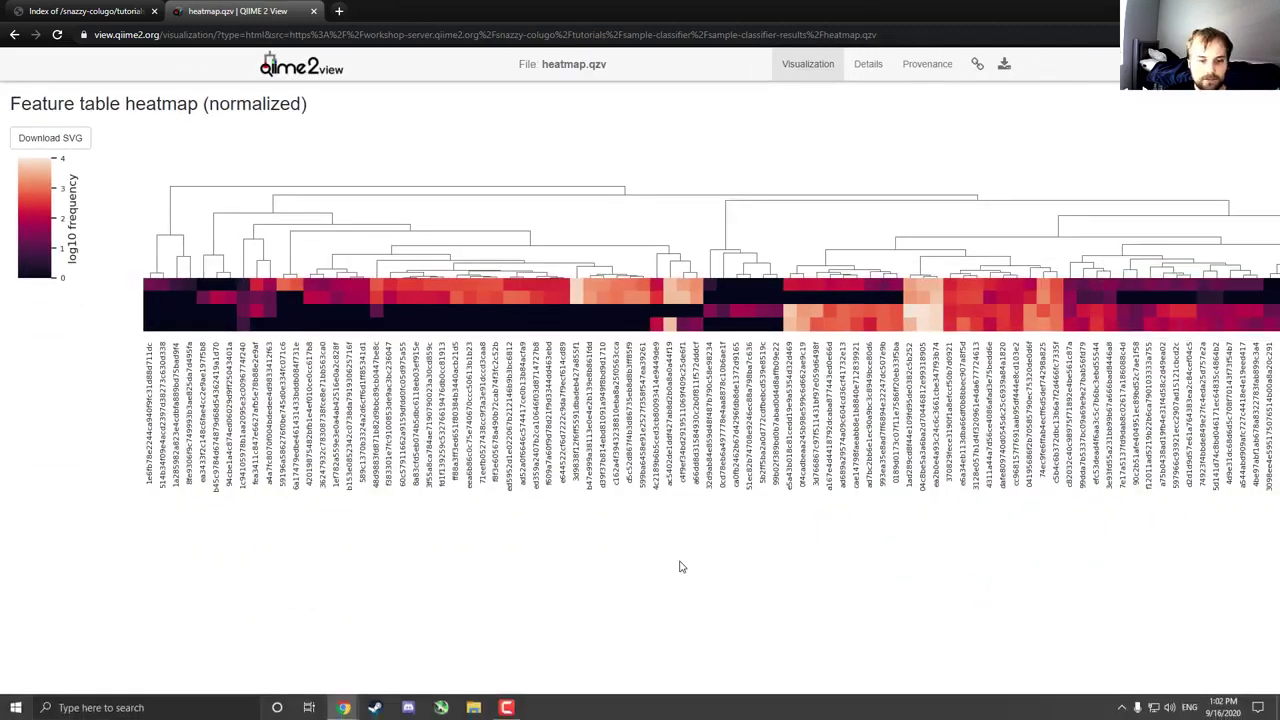
pyautogui.moveTo(596, 712)
pyautogui.mouseDown()
pyautogui.moveTo(720, 707)
pyautogui.moveTo(600, 708)
pyautogui.mouseUp()
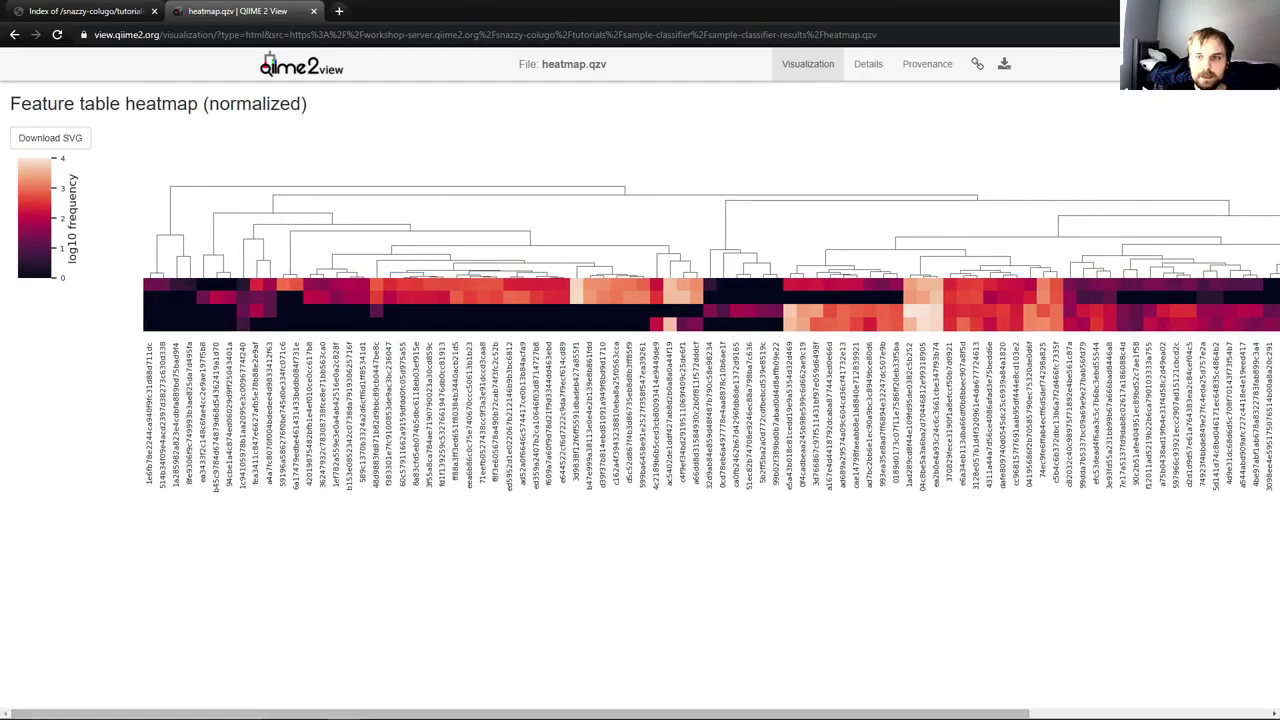
pyautogui.click(1265, 35)
pyautogui.click(1176, 159)
pyautogui.click(1176, 159)
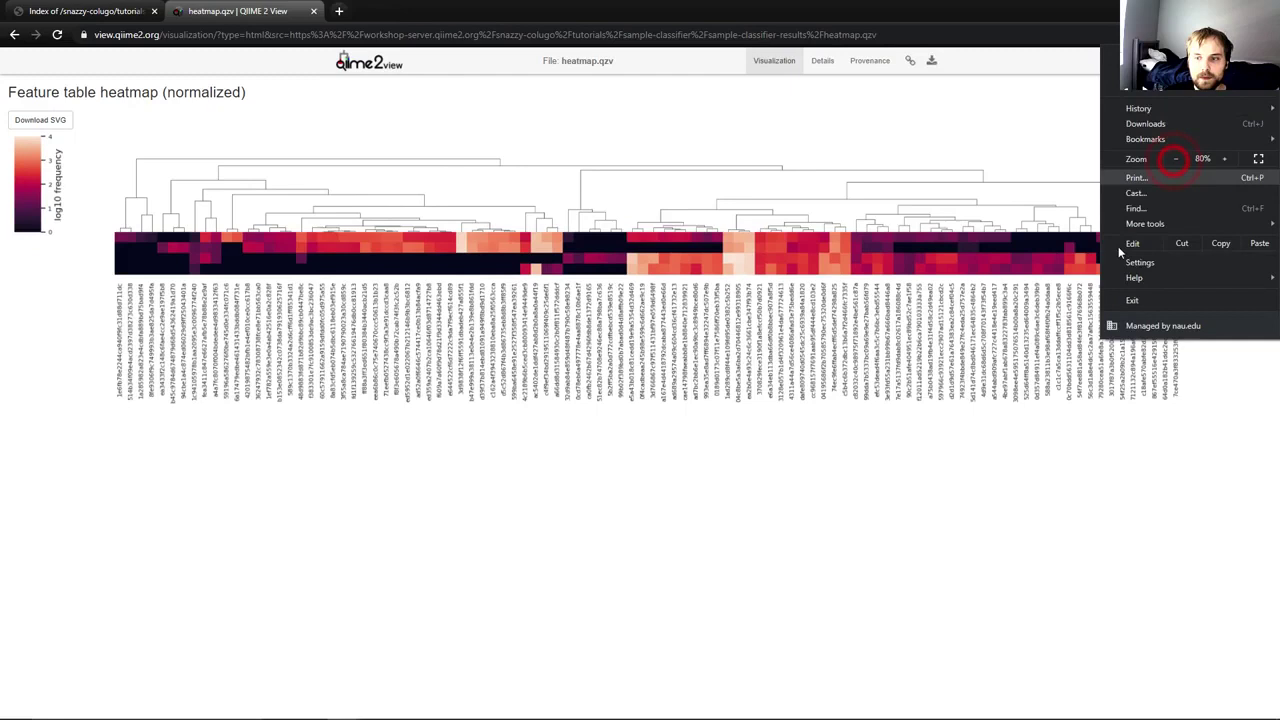
pyautogui.click(931, 505)
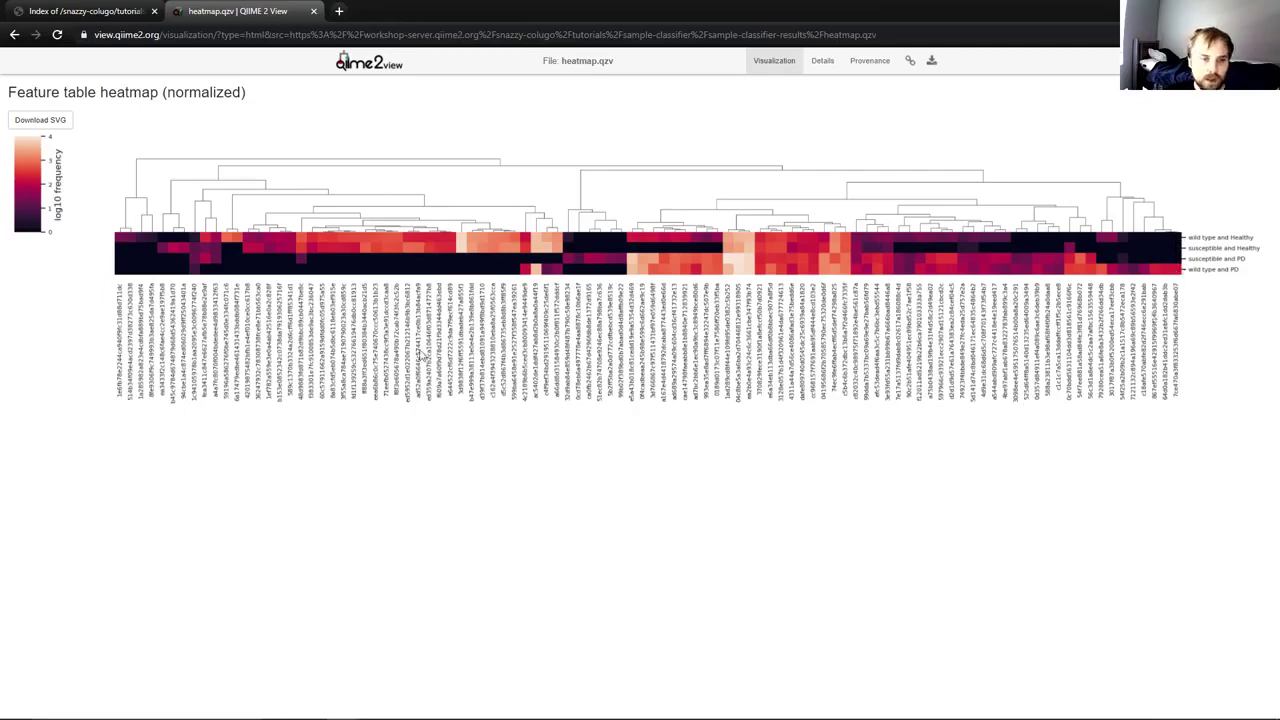
pyautogui.hotkey('alt', 'Tab')
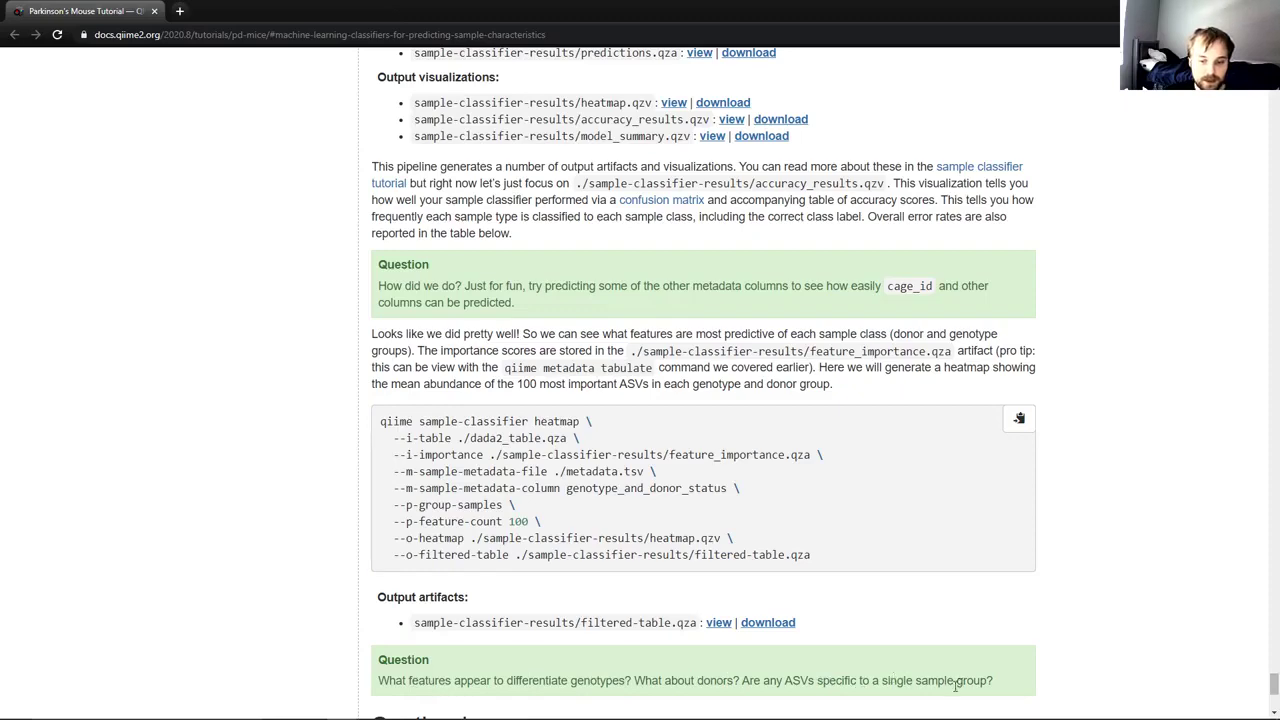
pyautogui.hotkey('alt', 'Tab')
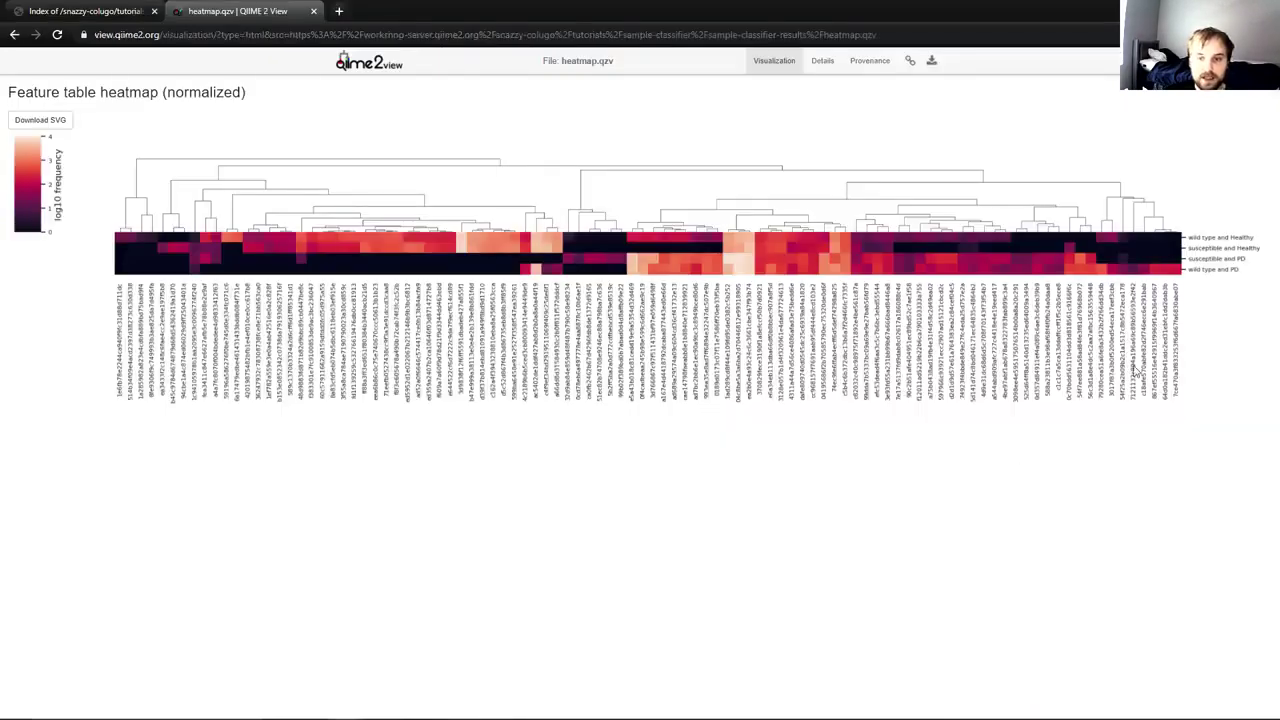